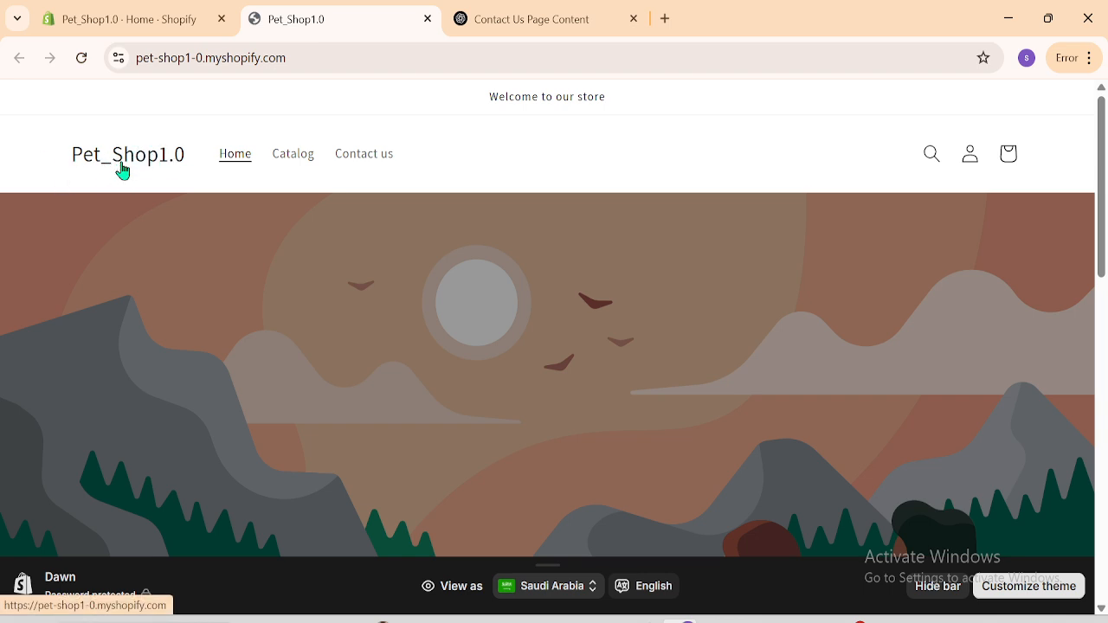
Step: Open the store profile in Shopify's general settings, examine the store name, and compare it with the storefront header
{"action": "left_click", "coordinate": [131, 18]}
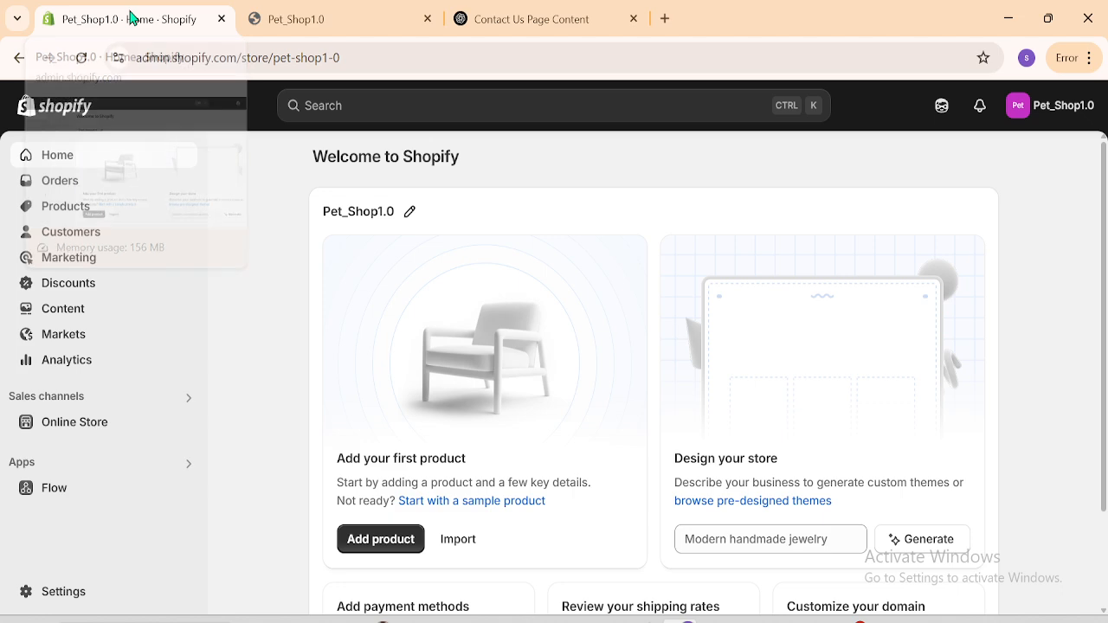
{"action": "left_click", "coordinate": [77, 598]}
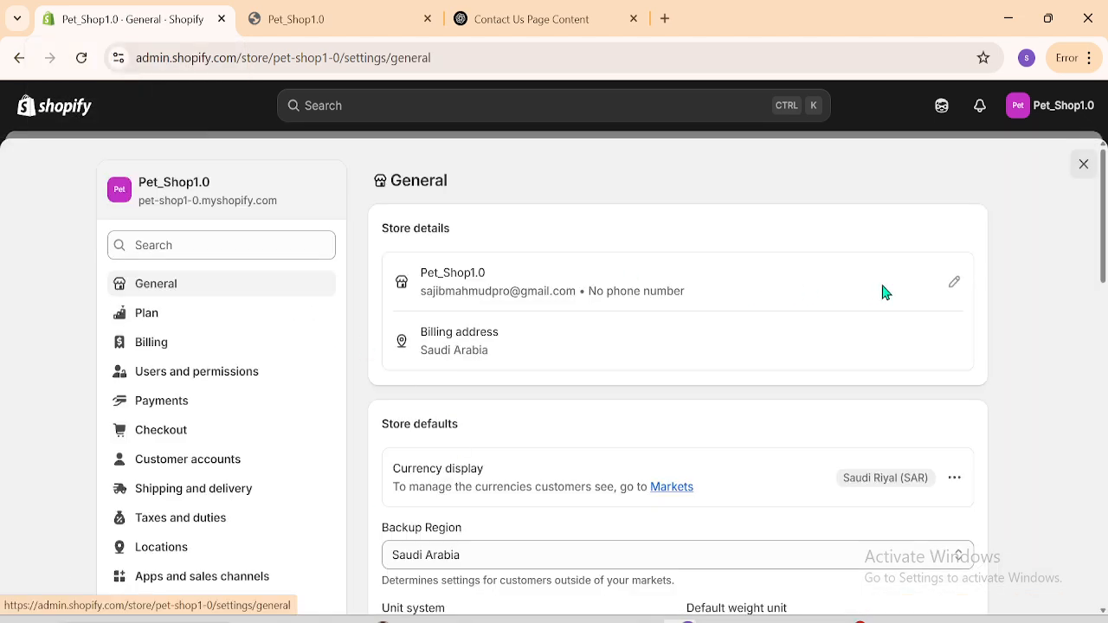
{"action": "left_click", "coordinate": [956, 289]}
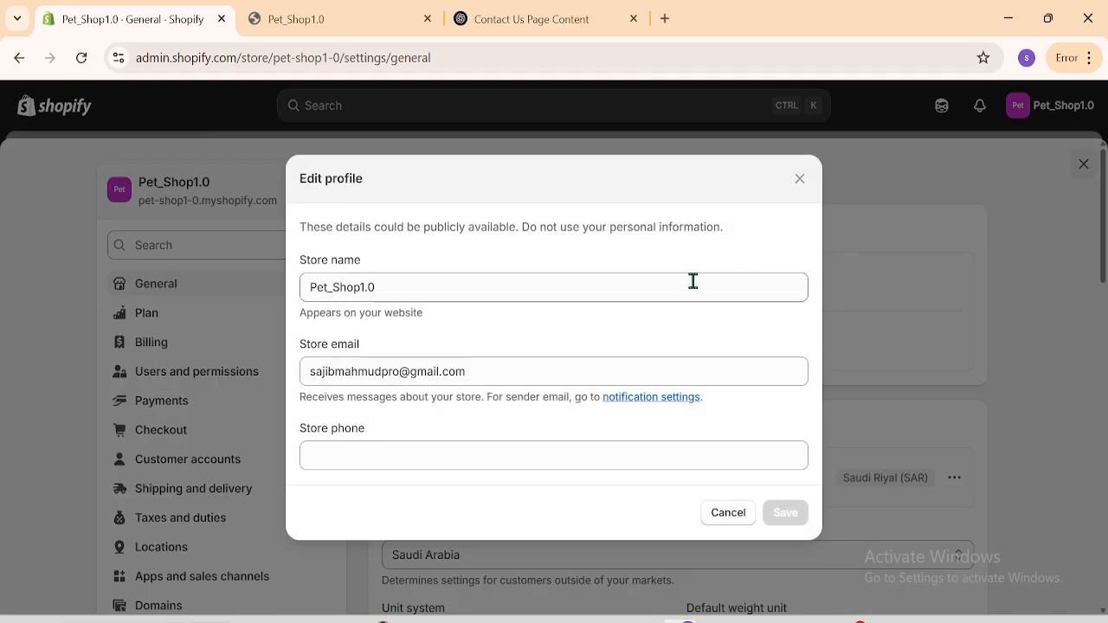
{"action": "left_click_drag", "start_coordinate": [390, 292], "coordinate": [291, 298]}
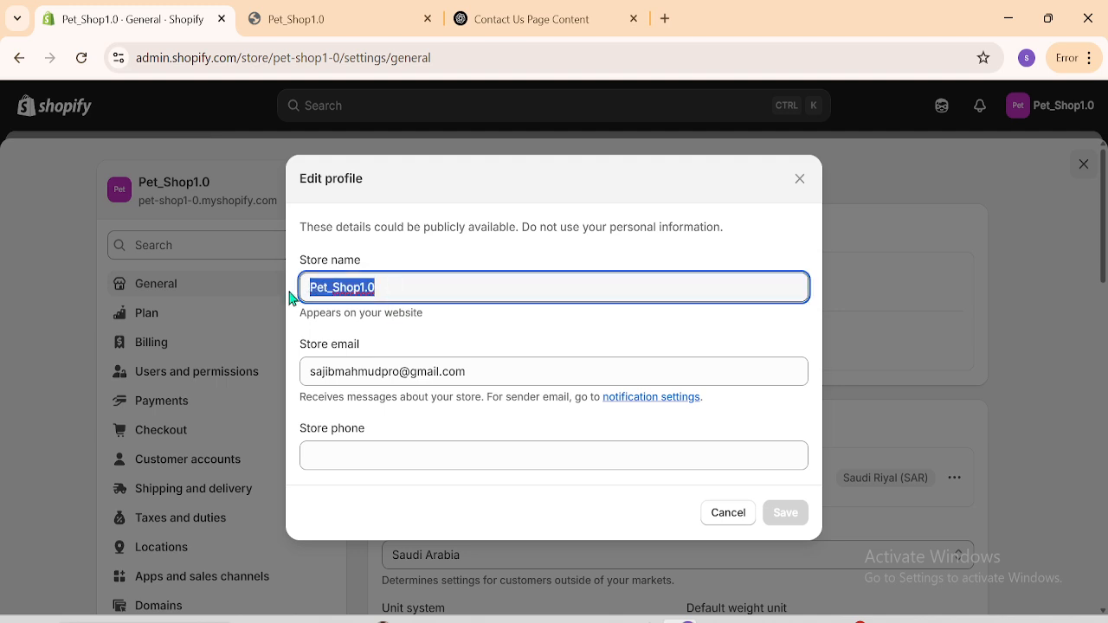
{"action": "left_click", "coordinate": [403, 288]}
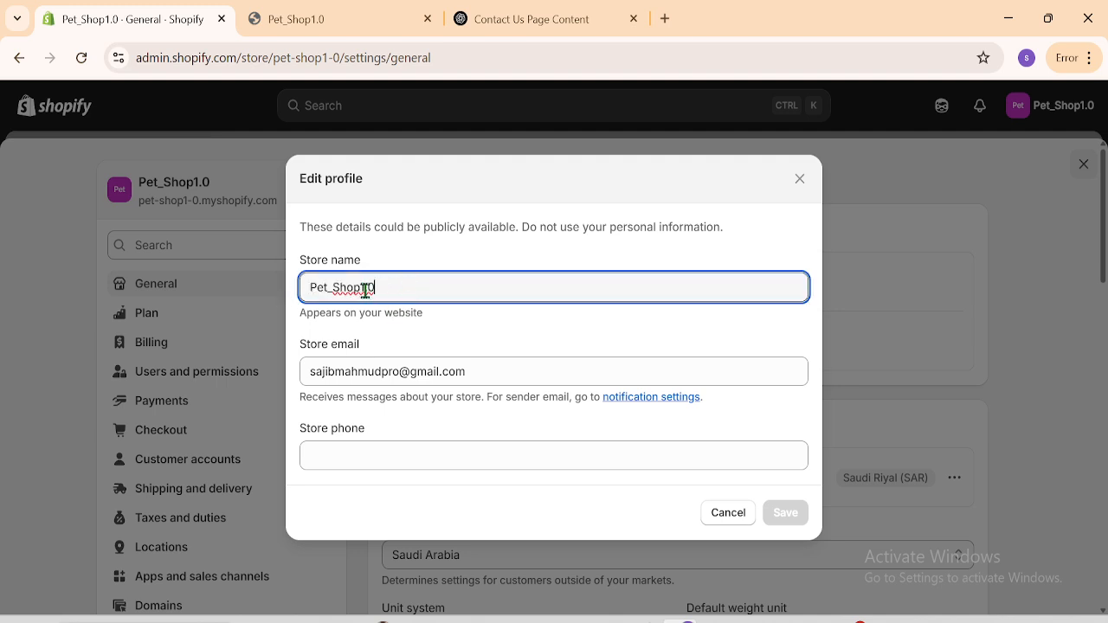
{"action": "left_click", "coordinate": [383, 15]}
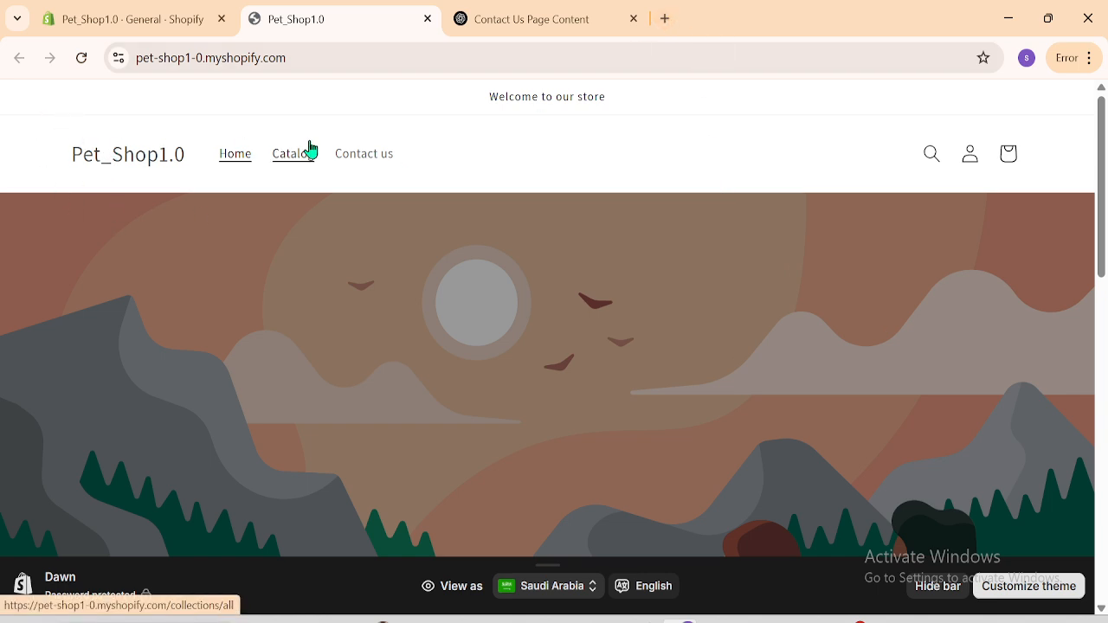
Step: Search Google for canva in a new browser tab
{"action": "left_click", "coordinate": [664, 21]}
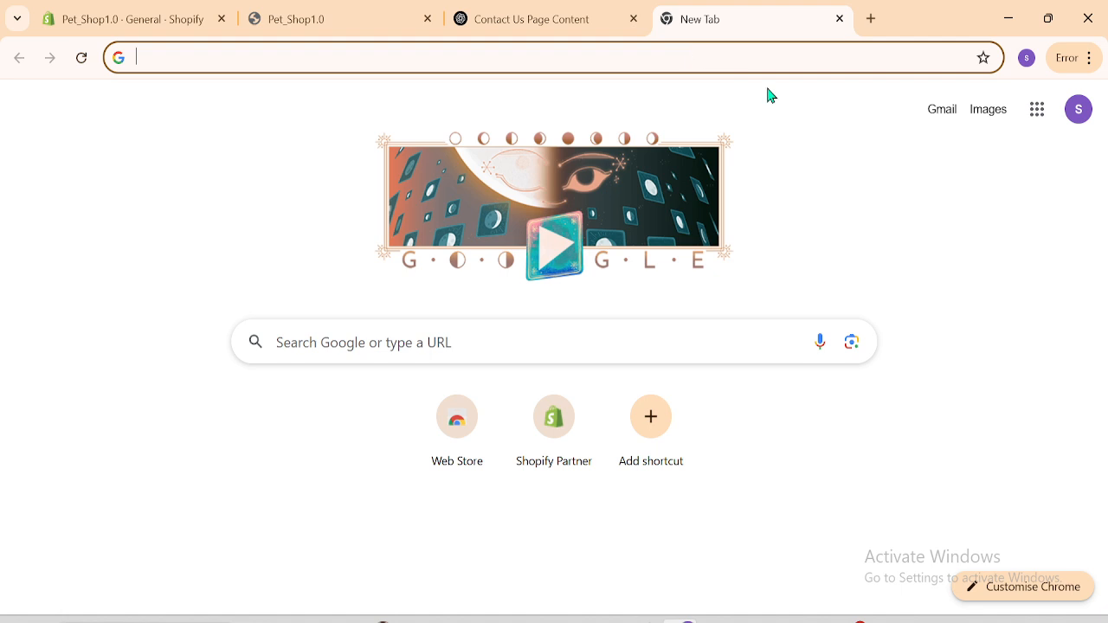
{"action": "left_click", "coordinate": [377, 344]}
{"action": "type", "text": "canva"}
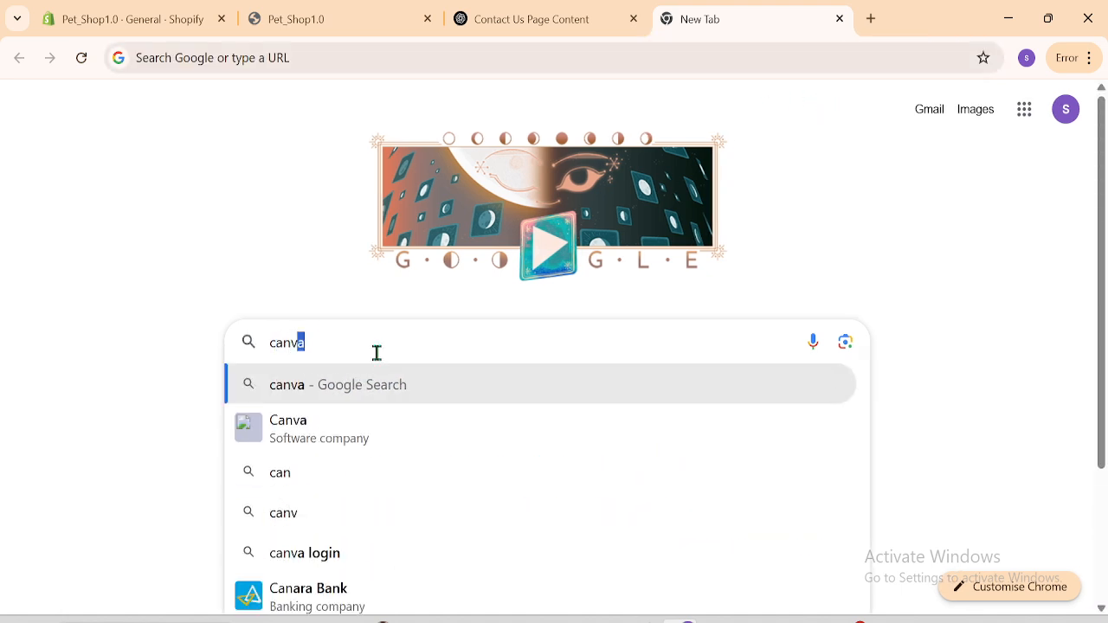
{"action": "key", "text": "Return"}
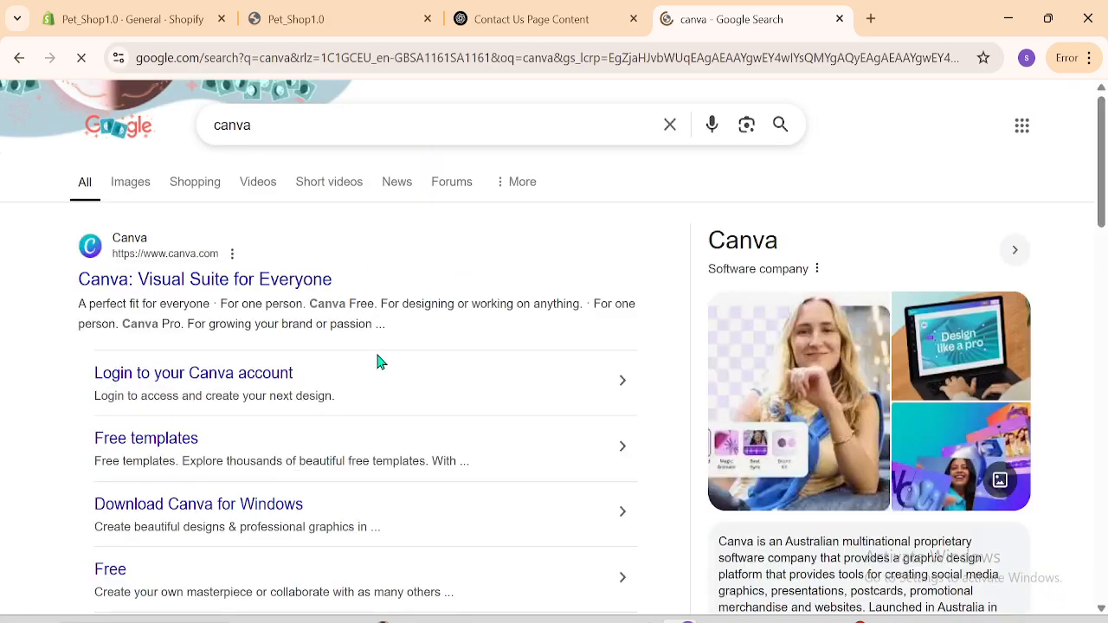
Step: Search Google for kittl in a separate tab, compare with the canva results, and close the kittl tab
{"action": "left_click", "coordinate": [871, 19]}
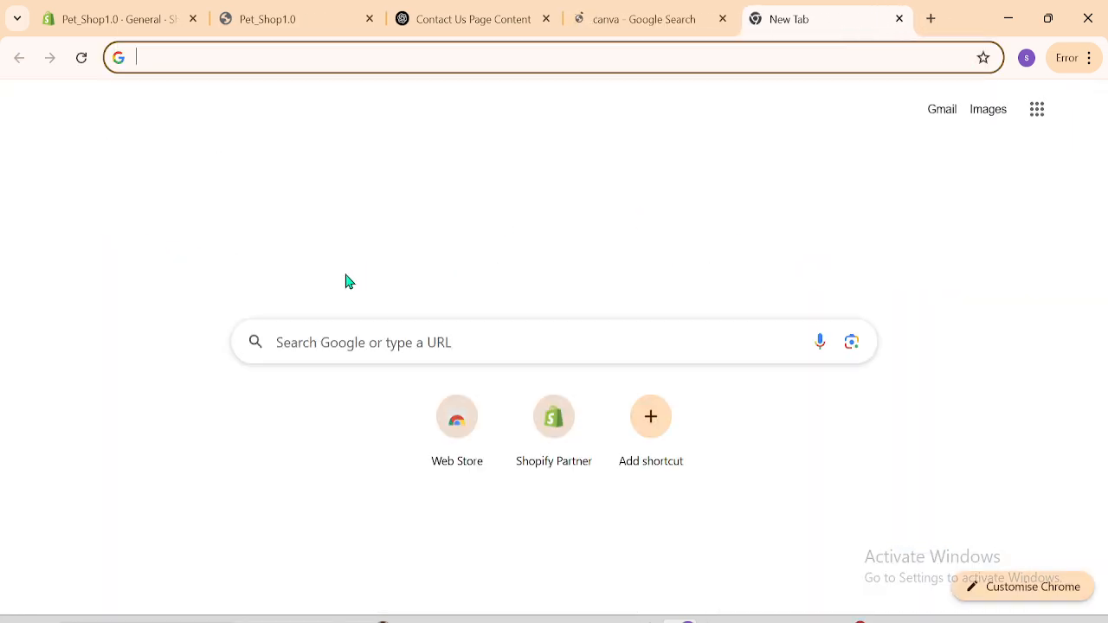
{"action": "left_click", "coordinate": [295, 349]}
{"action": "type", "text": "ki"}
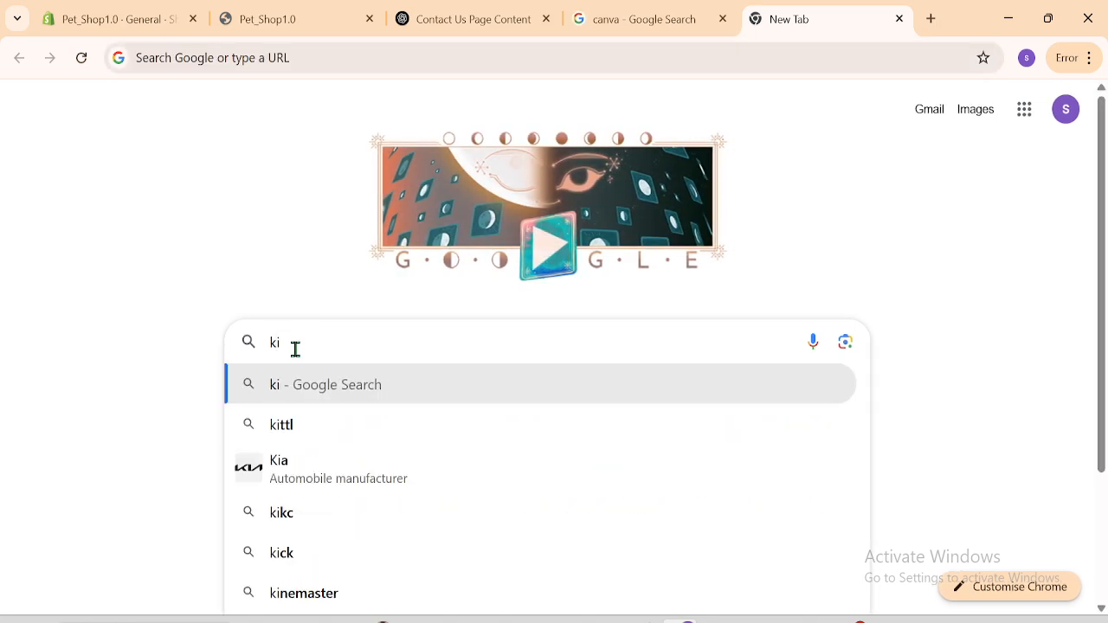
{"action": "left_click", "coordinate": [292, 425]}
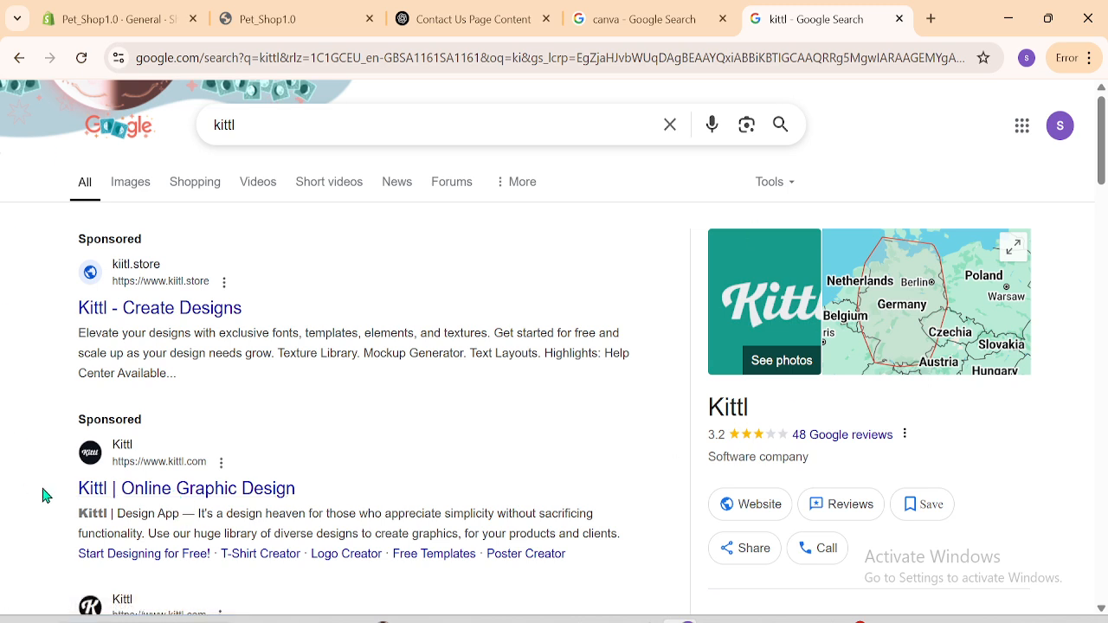
{"action": "left_click", "coordinate": [666, 9]}
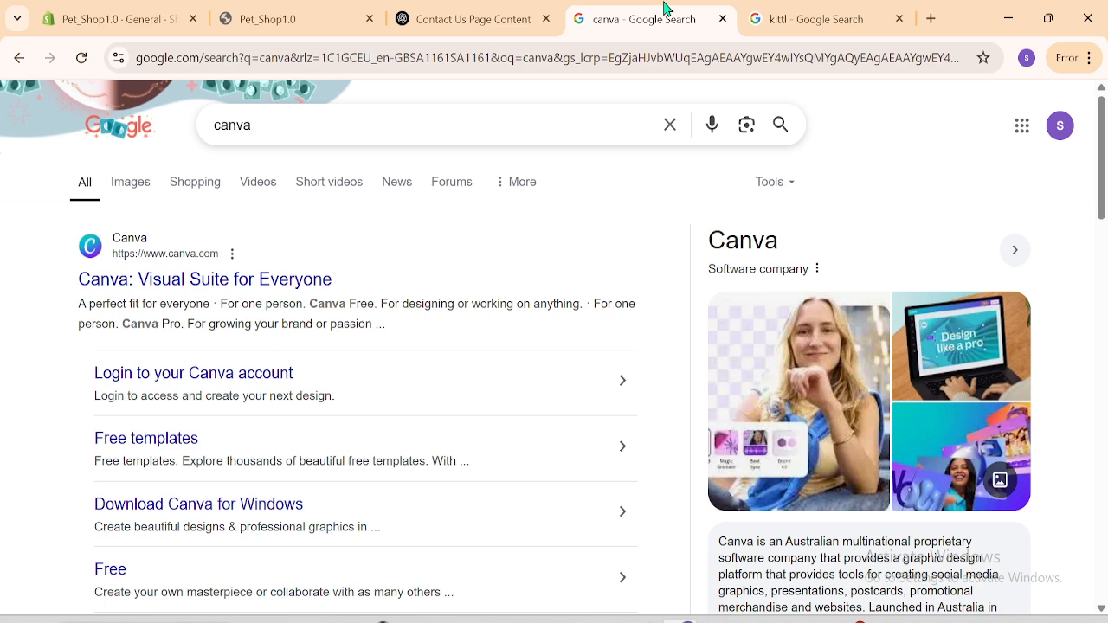
{"action": "left_click", "coordinate": [900, 19]}
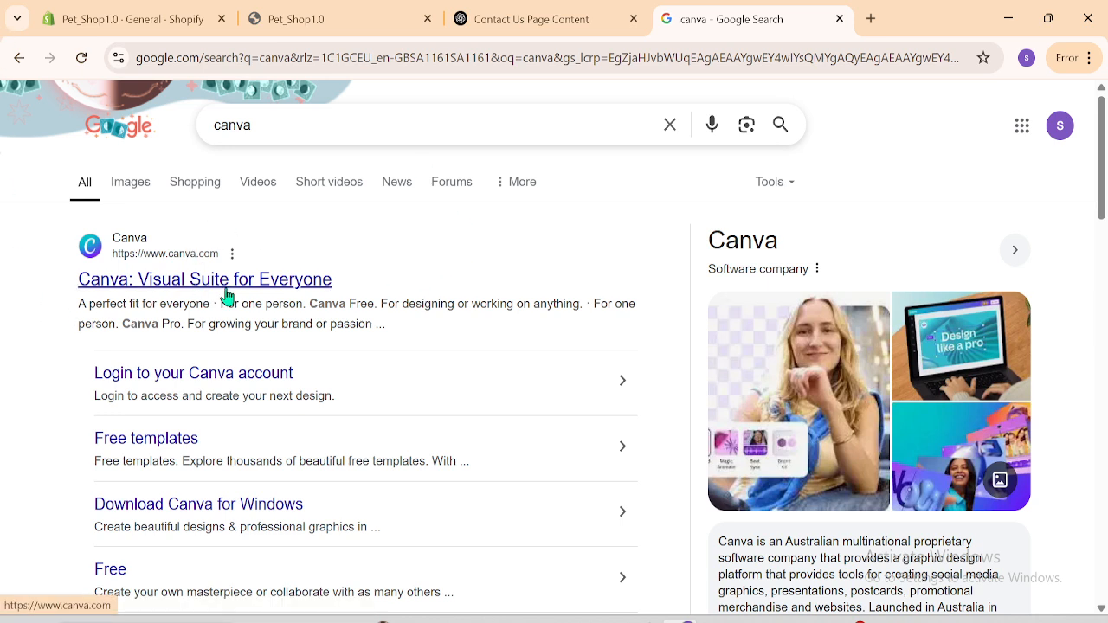
Step: Open the Canva website from the search results and log in with the existing Google account
{"action": "left_click", "coordinate": [160, 283]}
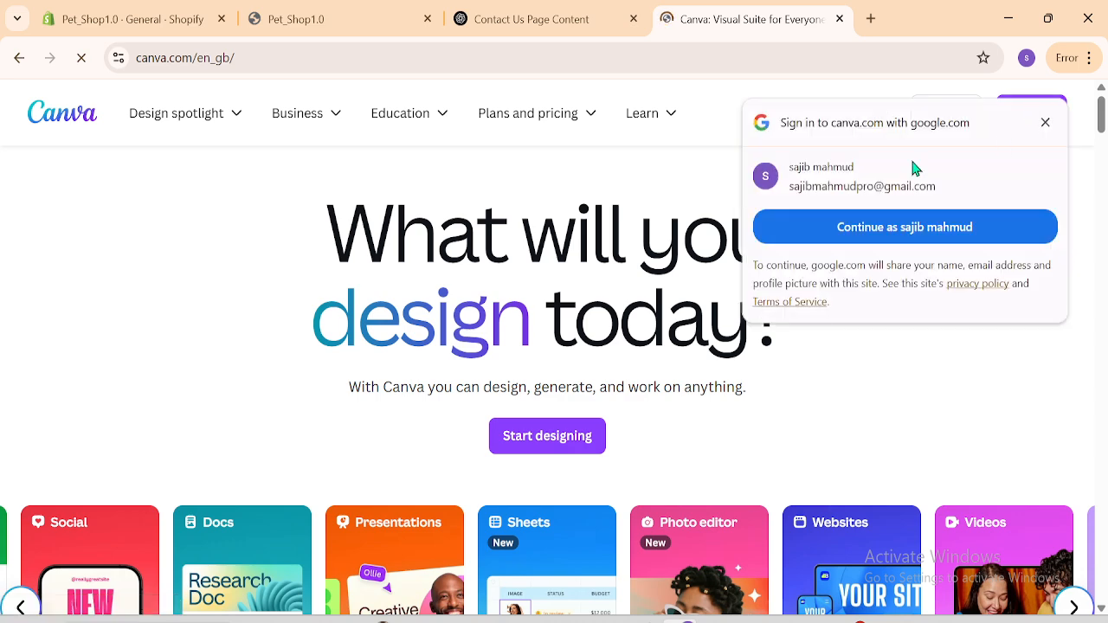
{"action": "left_click", "coordinate": [1045, 125]}
{"action": "left_click", "coordinate": [947, 113]}
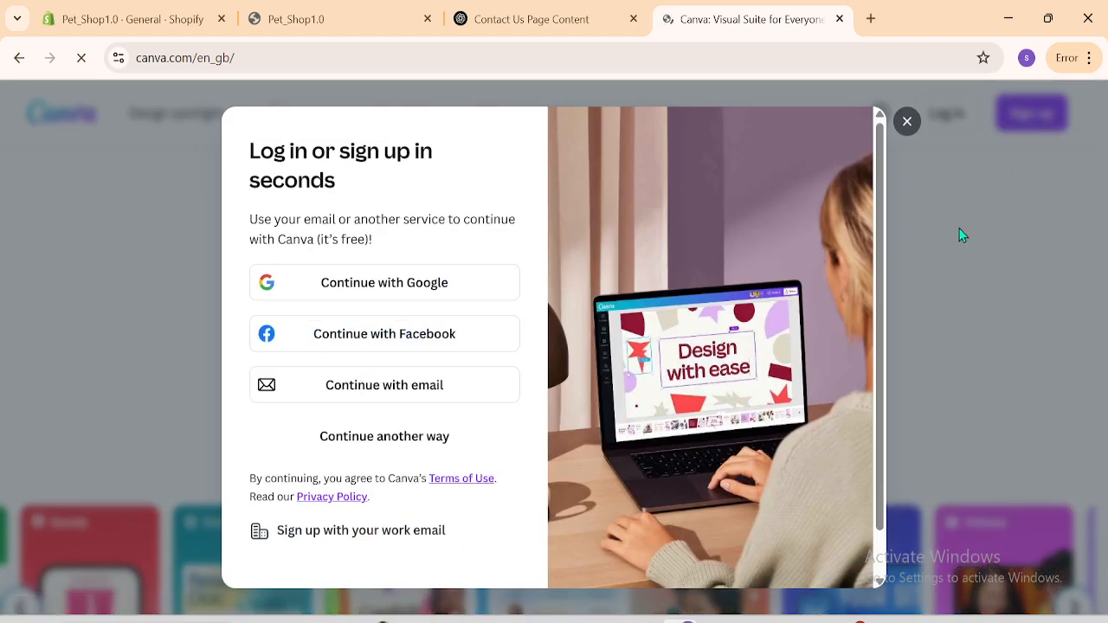
{"action": "left_click", "coordinate": [343, 284]}
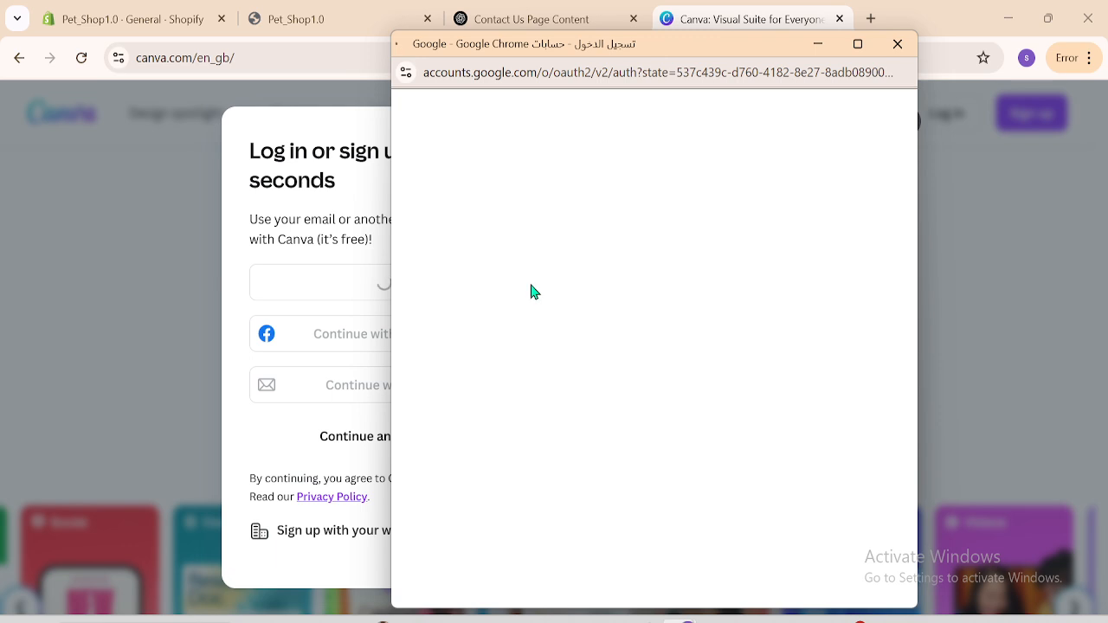
{"action": "left_click", "coordinate": [521, 217]}
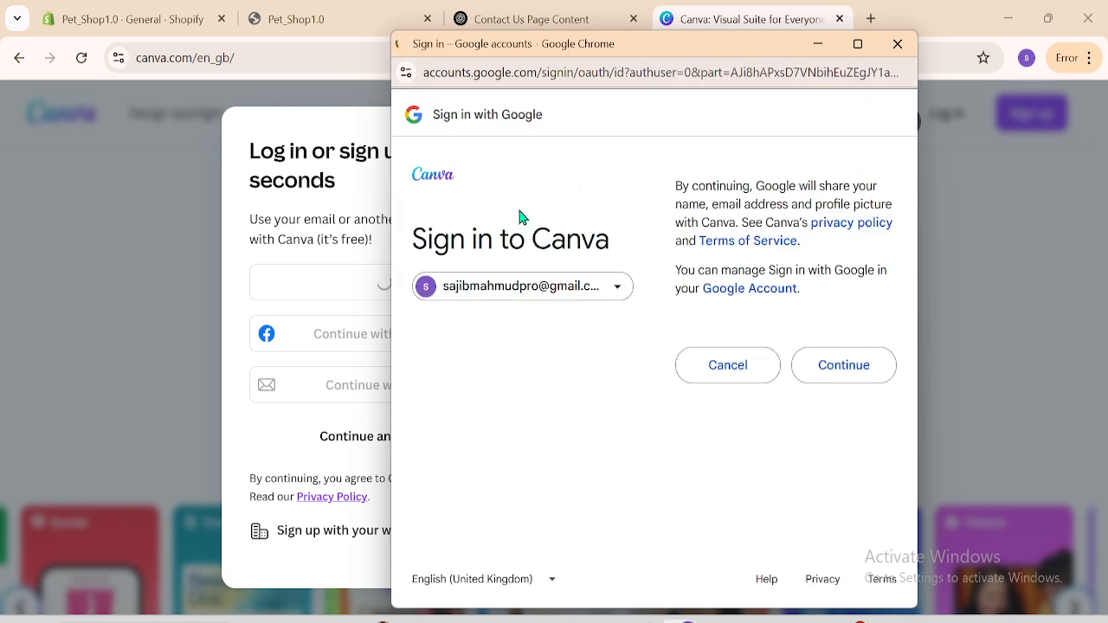
{"action": "left_click", "coordinate": [848, 367]}
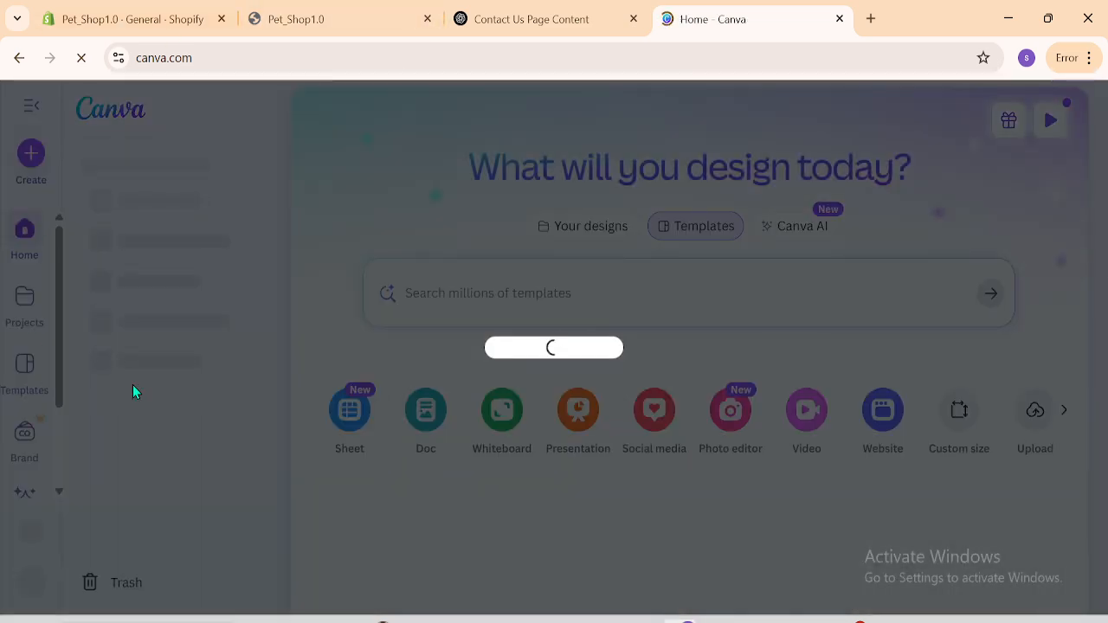
Step: Load canva.com in a second browser tab
{"action": "left_click", "coordinate": [869, 19]}
{"action": "left_click", "coordinate": [322, 56]}
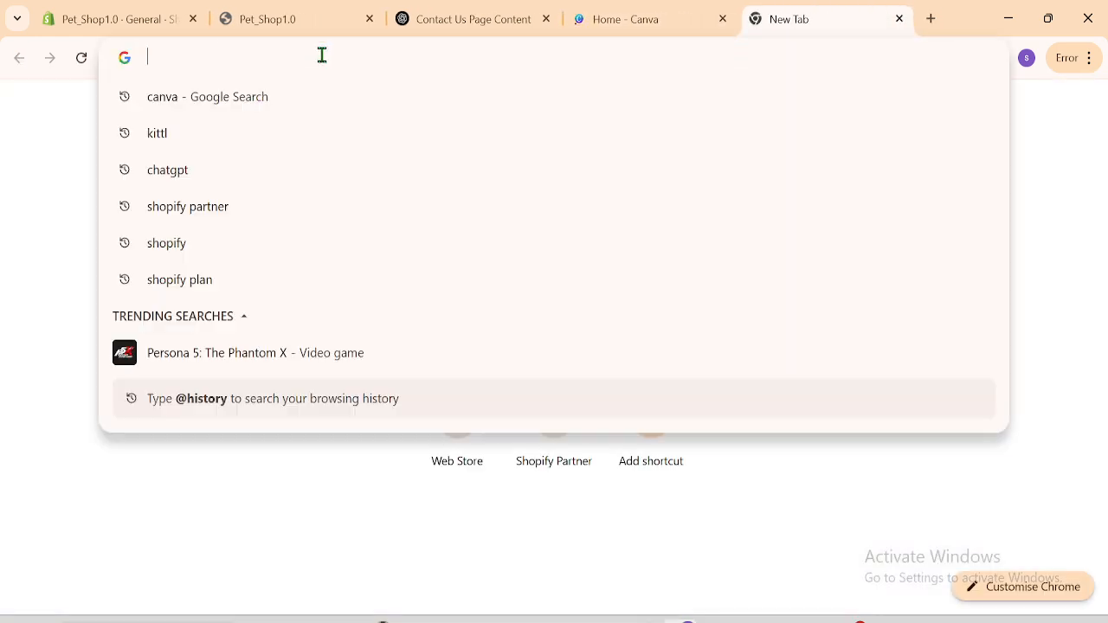
{"action": "type", "text": "ca"}
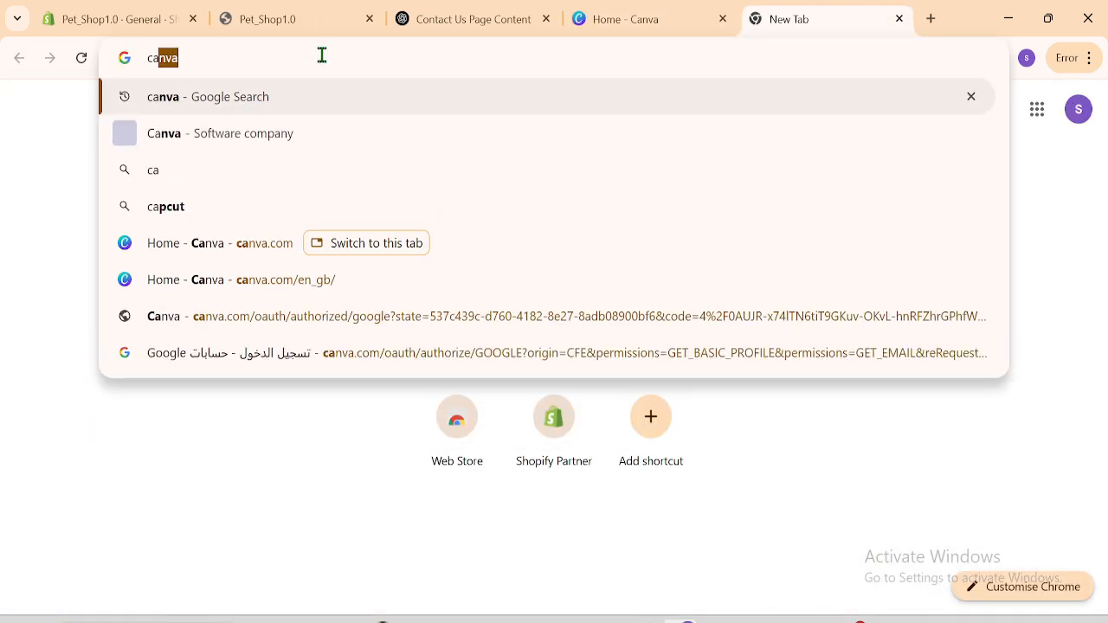
{"action": "type", "text": "nva.com"}
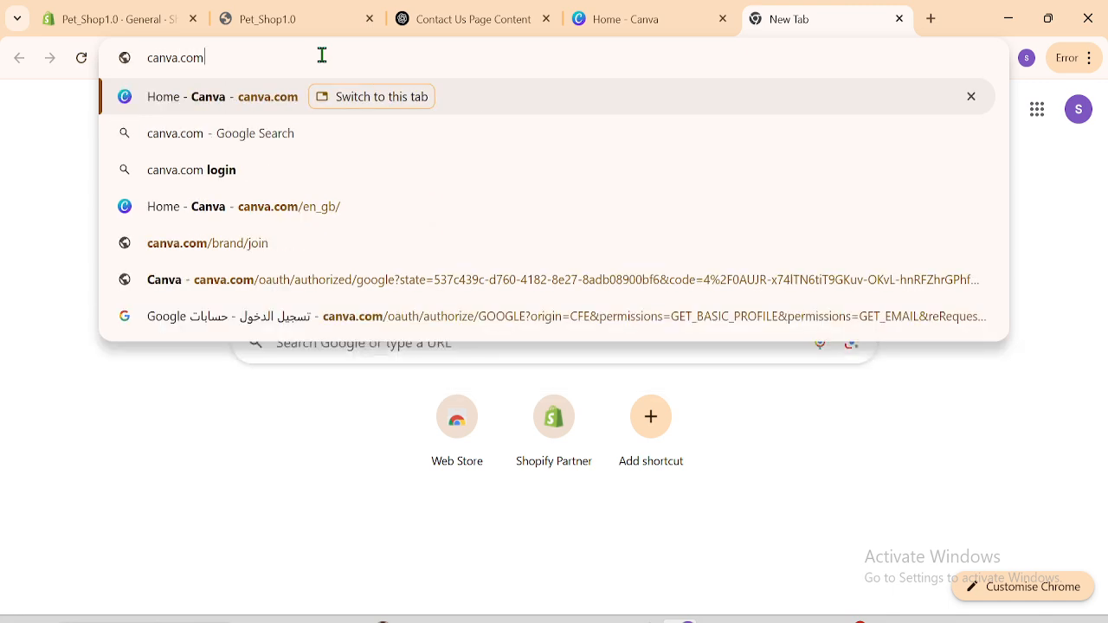
{"action": "key", "text": "Return"}
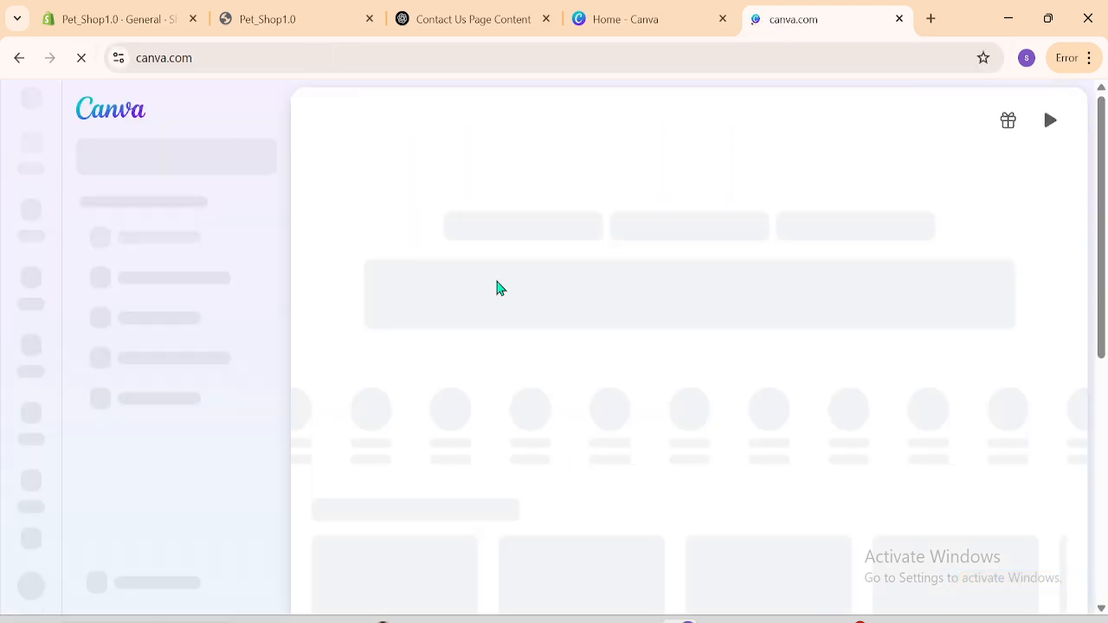
Step: Open an empty tab, dismiss the "We've moved some things" notice on the duplicate Canva home page, and close that duplicate
{"action": "left_click", "coordinate": [931, 18]}
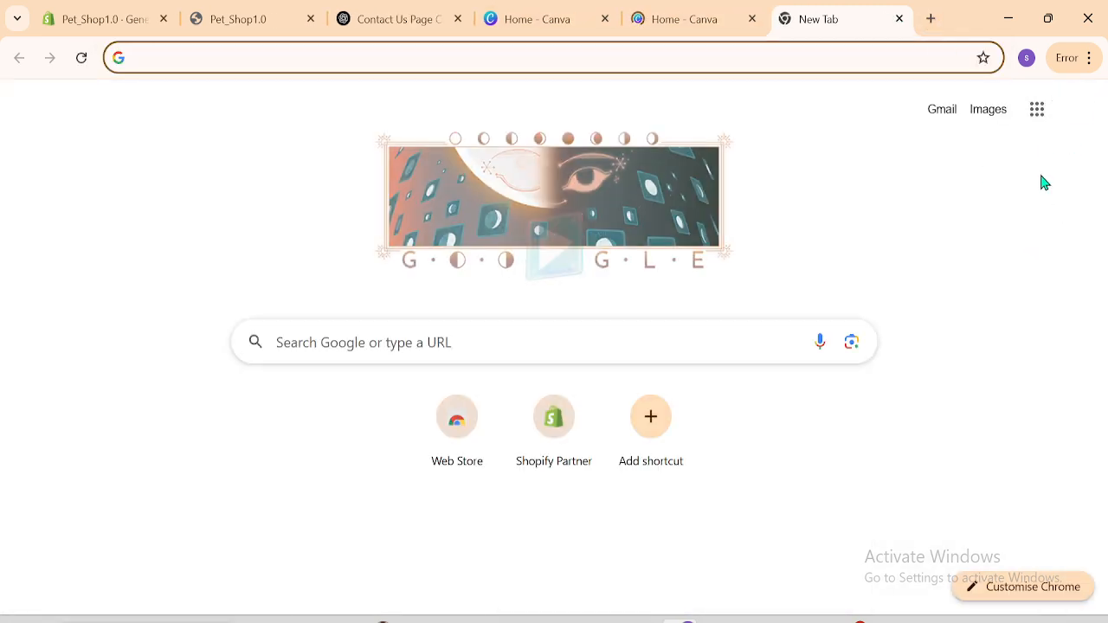
{"action": "left_click", "coordinate": [656, 22]}
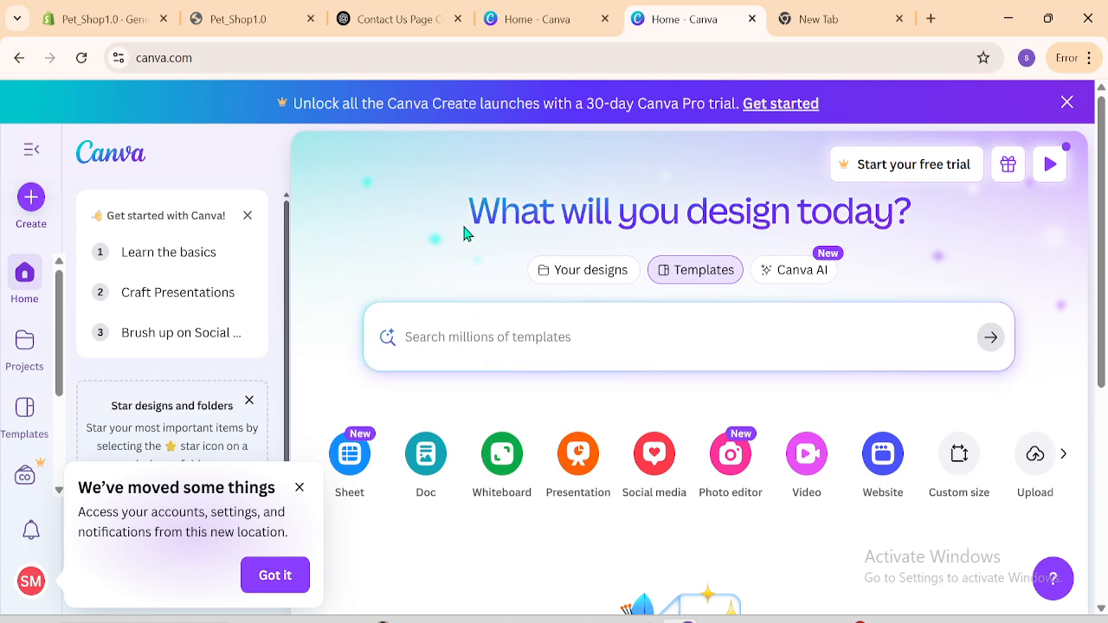
{"action": "left_click", "coordinate": [299, 487]}
{"action": "key", "text": "ctrl+l"}
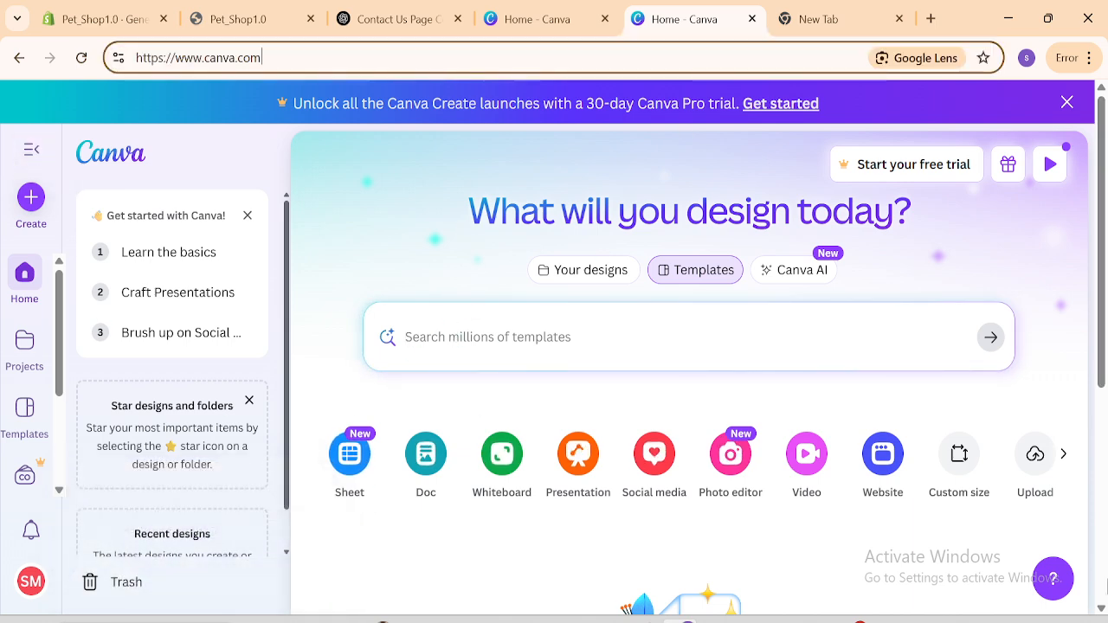
{"action": "left_click", "coordinate": [555, 12]}
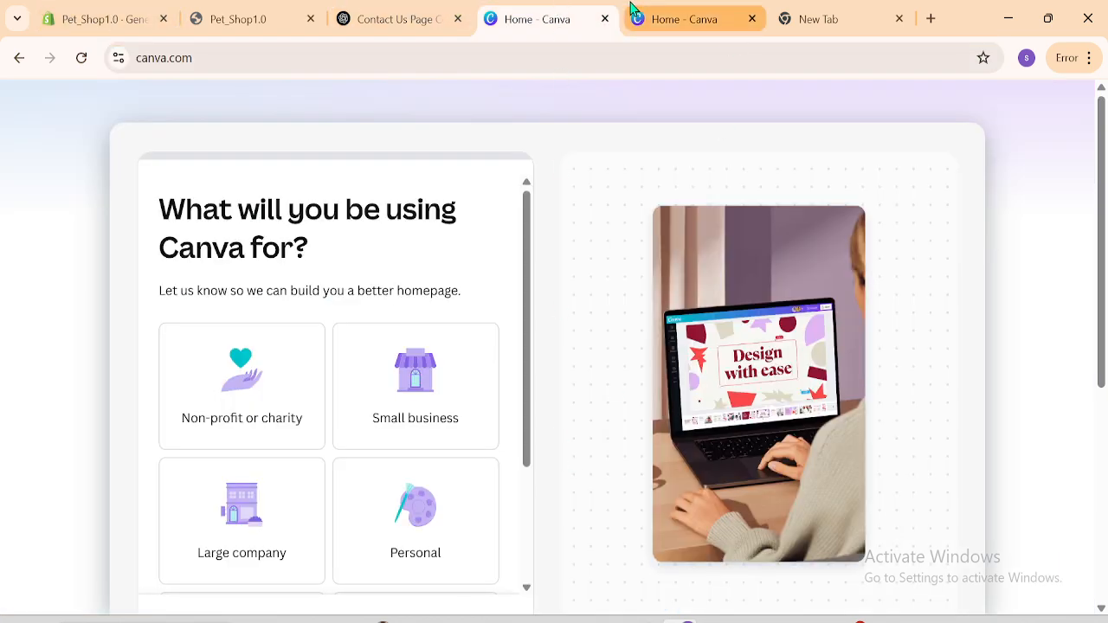
{"action": "left_click", "coordinate": [743, 18]}
{"action": "left_click", "coordinate": [557, 17]}
{"action": "left_click", "coordinate": [749, 19]}
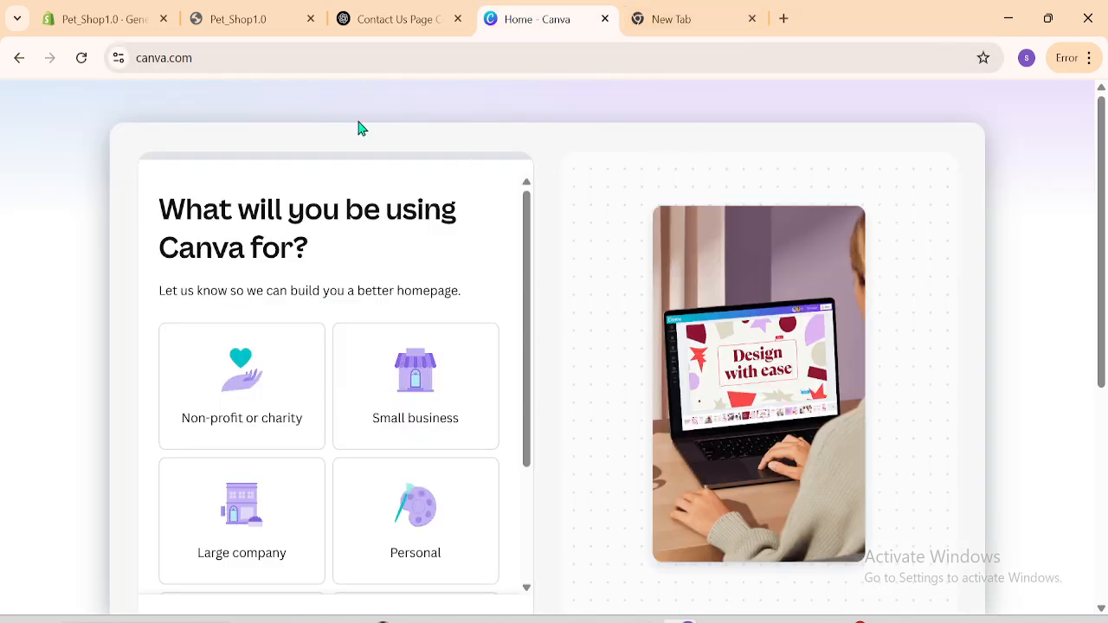
Step: Choose Student as the intended use in Canva's setup questions and close the setup tab
{"action": "left_click_drag", "start_coordinate": [530, 349], "coordinate": [524, 467]}
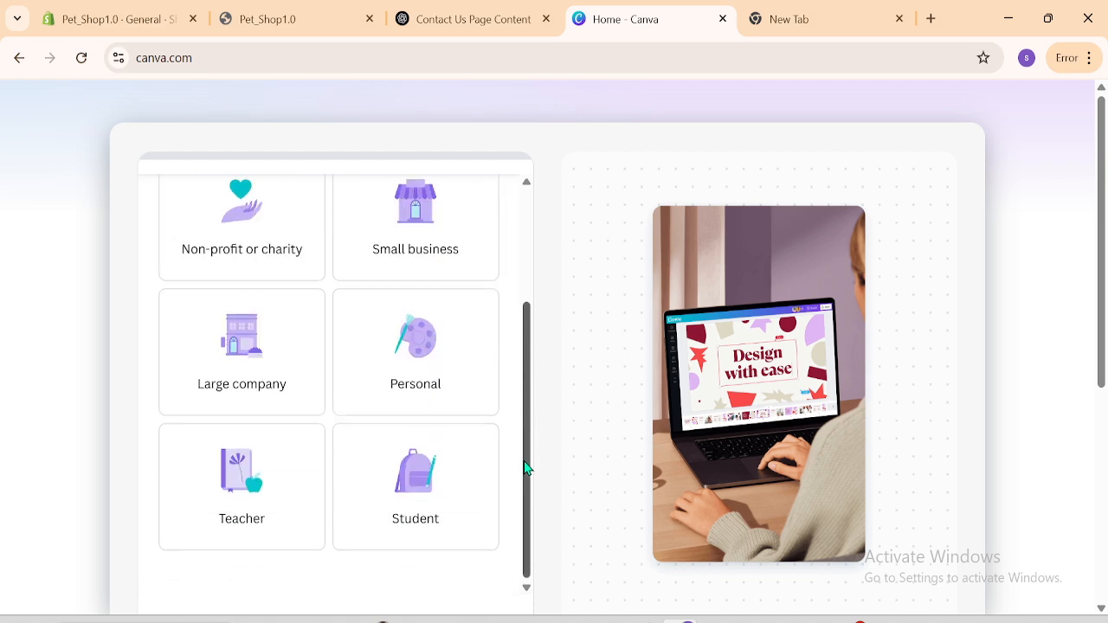
{"action": "left_click", "coordinate": [404, 476]}
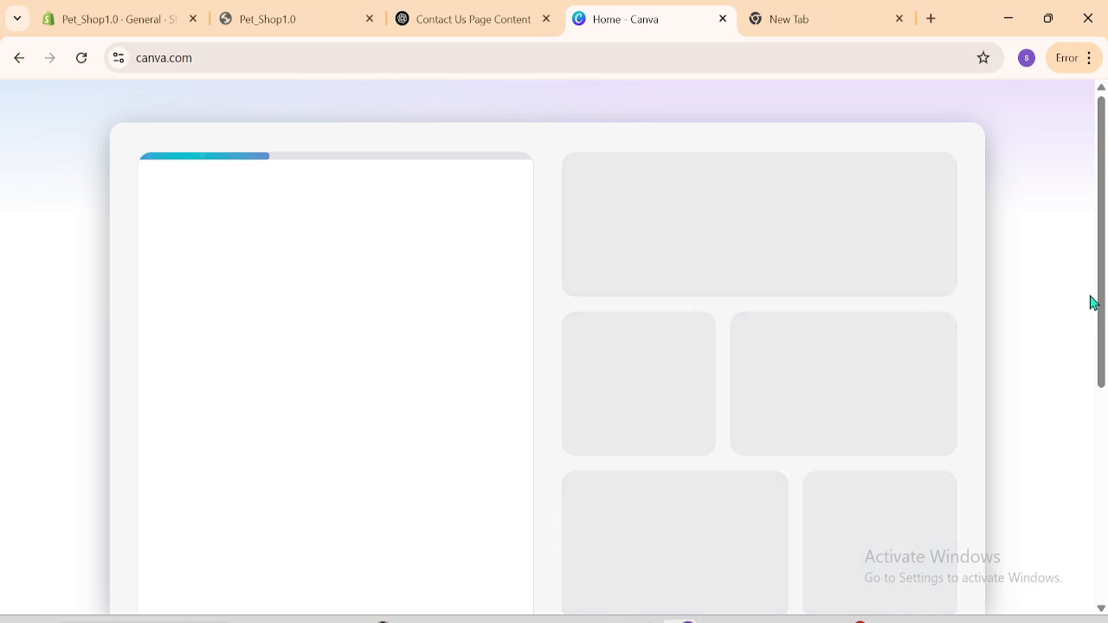
{"action": "scroll", "coordinate": [1093, 303], "scroll_direction": "down", "scroll_amount": 5}
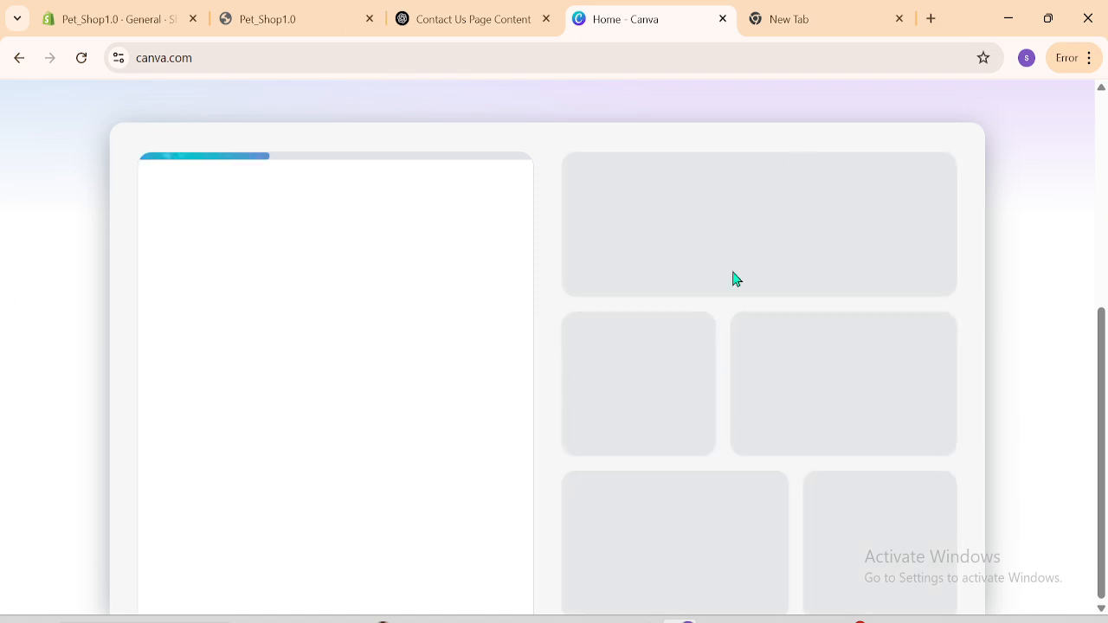
{"action": "left_click", "coordinate": [723, 19]}
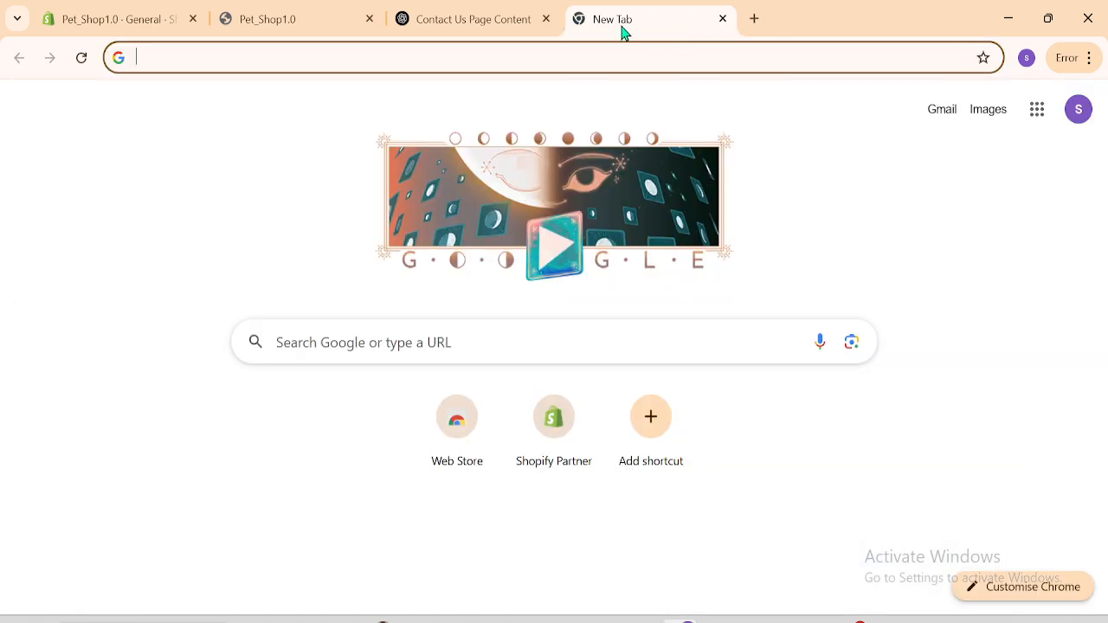
Step: Load the Canva home page at canva.com in the empty tab
{"action": "left_click", "coordinate": [267, 55]}
{"action": "type", "text": "ca"}
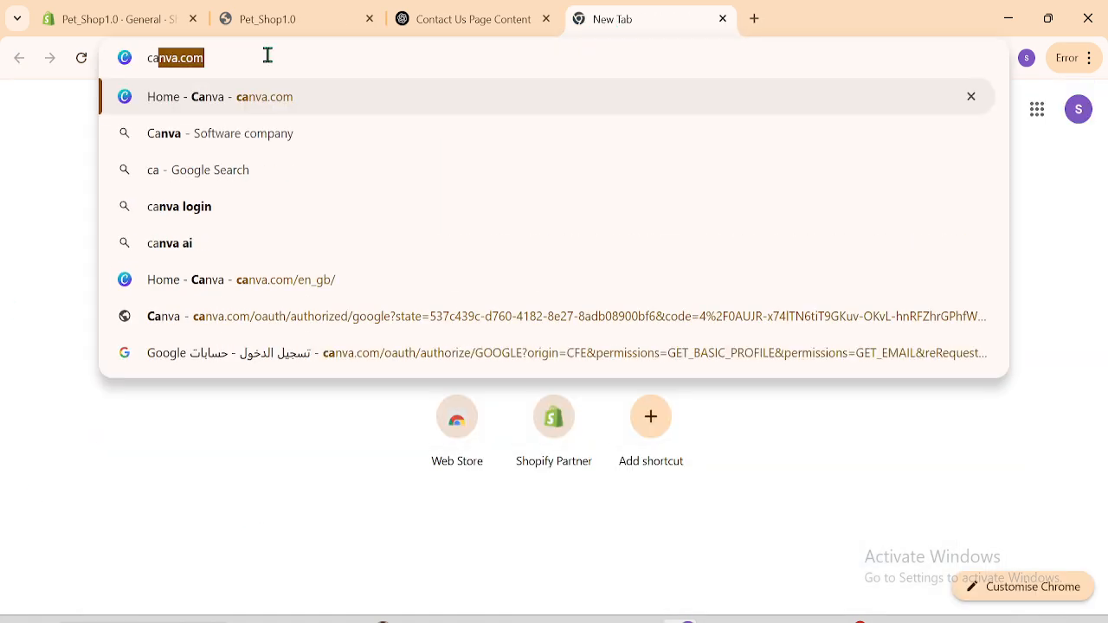
{"action": "key", "text": "Return"}
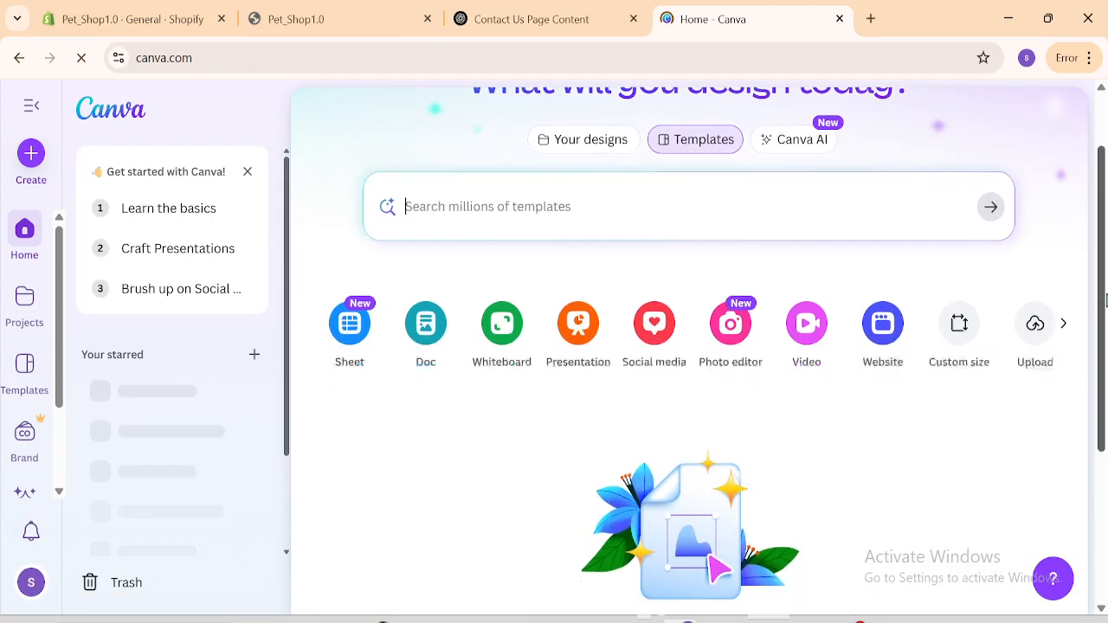
Step: Search Canva's templates for "logo design"
{"action": "left_click", "coordinate": [422, 318]}
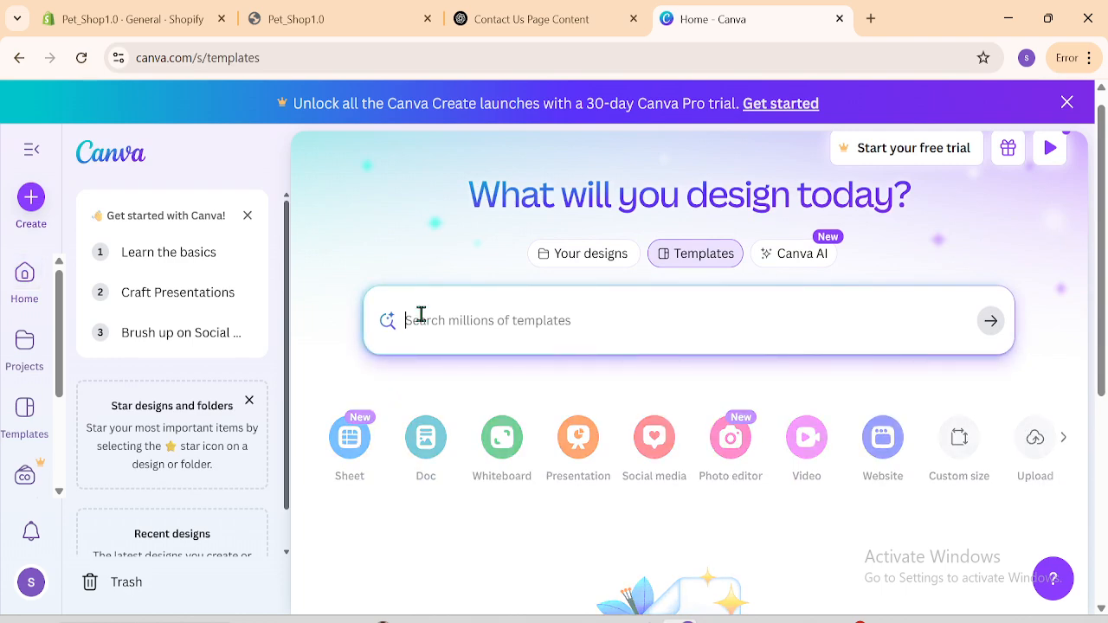
{"action": "type", "text": "logo"}
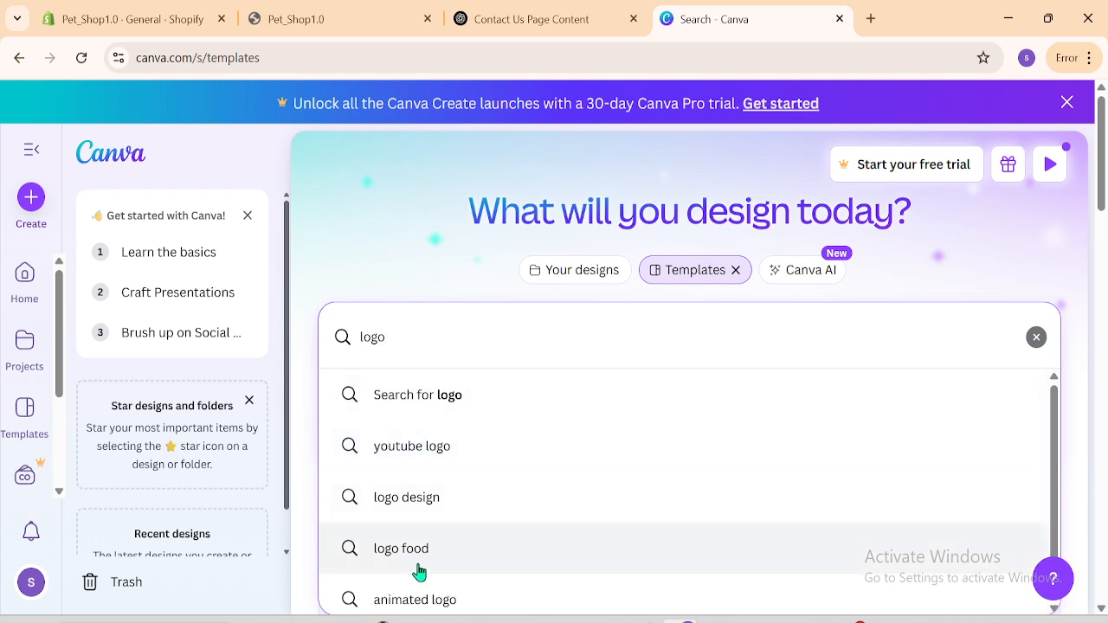
{"action": "left_click", "coordinate": [408, 500]}
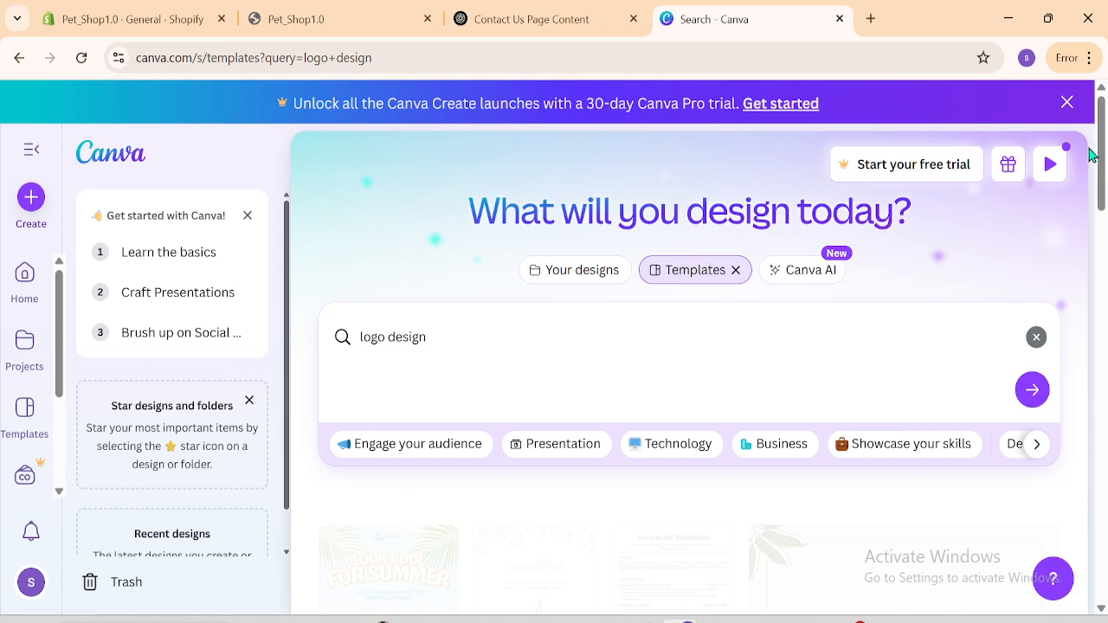
Step: Browse the logo design results and open the MONNICA Art & Design template for customisation
{"action": "scroll", "coordinate": [1093, 156], "scroll_direction": "down", "scroll_amount": 4}
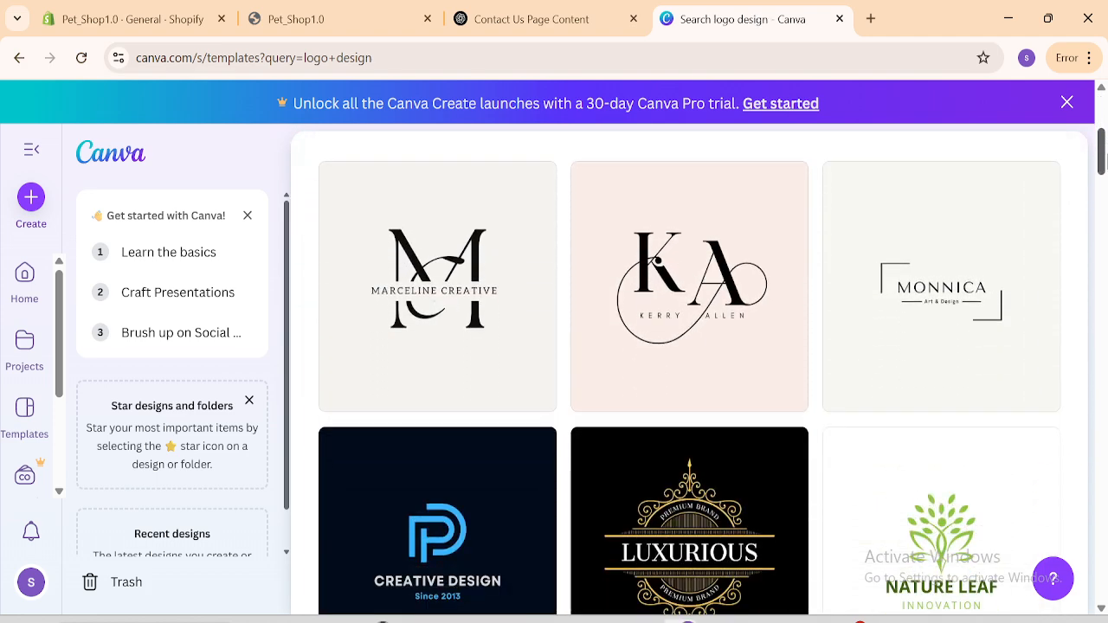
{"action": "scroll", "coordinate": [678, 435], "scroll_direction": "down", "scroll_amount": 3}
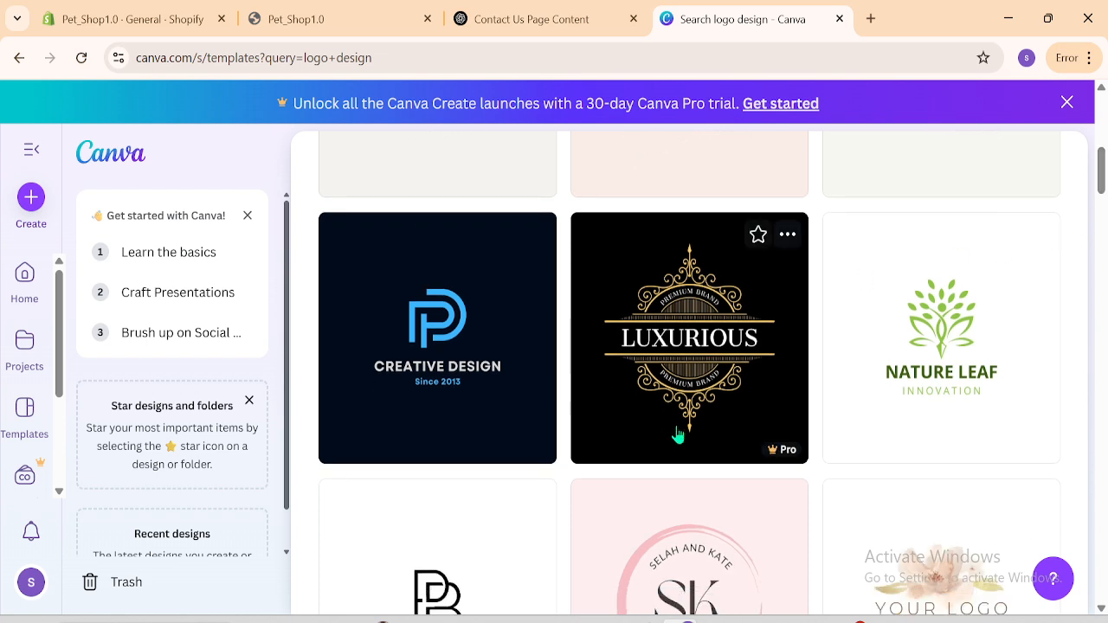
{"action": "scroll", "coordinate": [1103, 179], "scroll_direction": "down", "scroll_amount": 1}
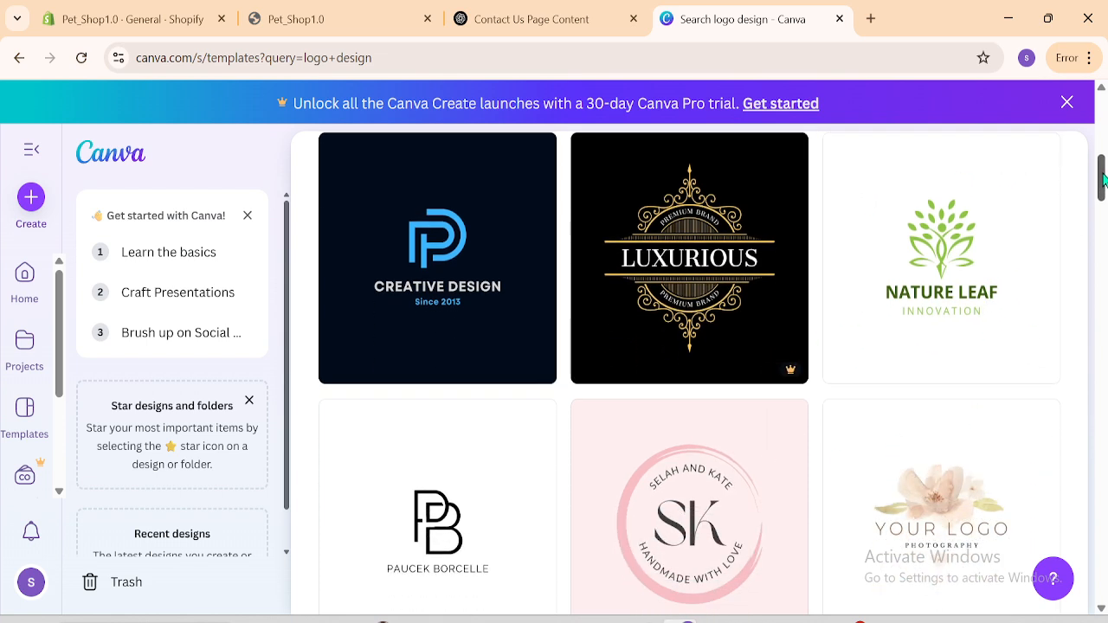
{"action": "left_click_drag", "start_coordinate": [1103, 180], "coordinate": [1104, 245]}
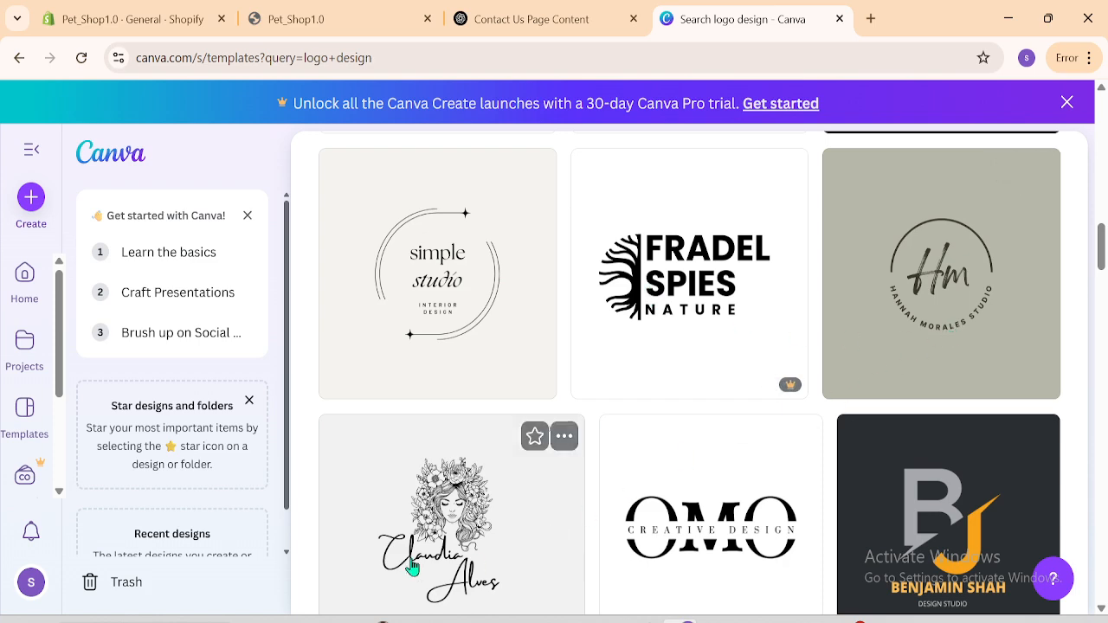
{"action": "left_click_drag", "start_coordinate": [1103, 253], "coordinate": [1104, 159]}
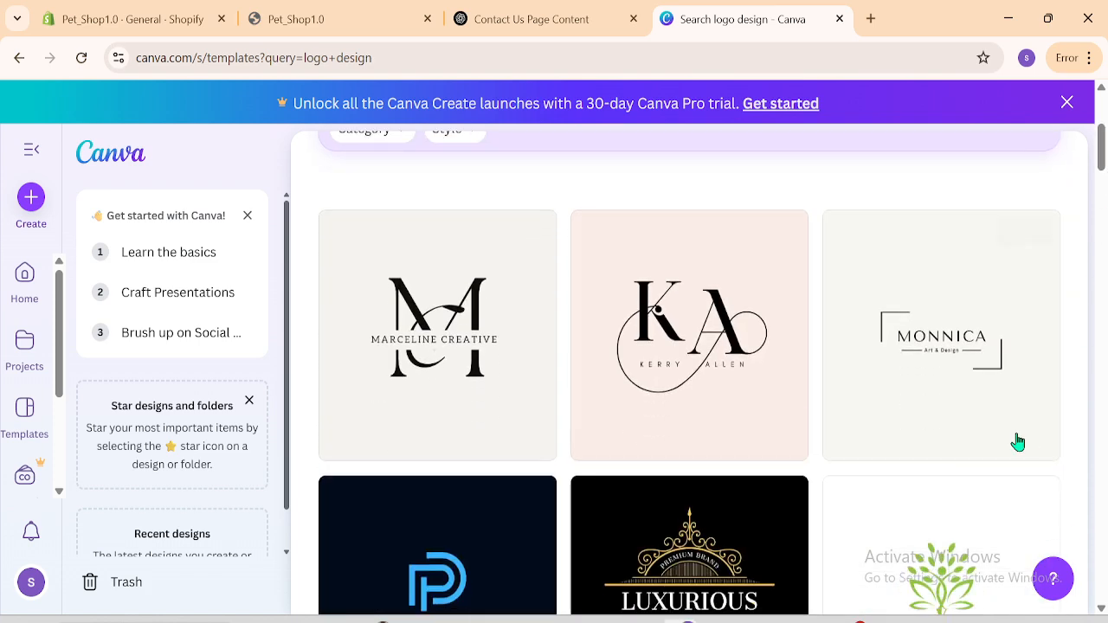
{"action": "left_click", "coordinate": [926, 375]}
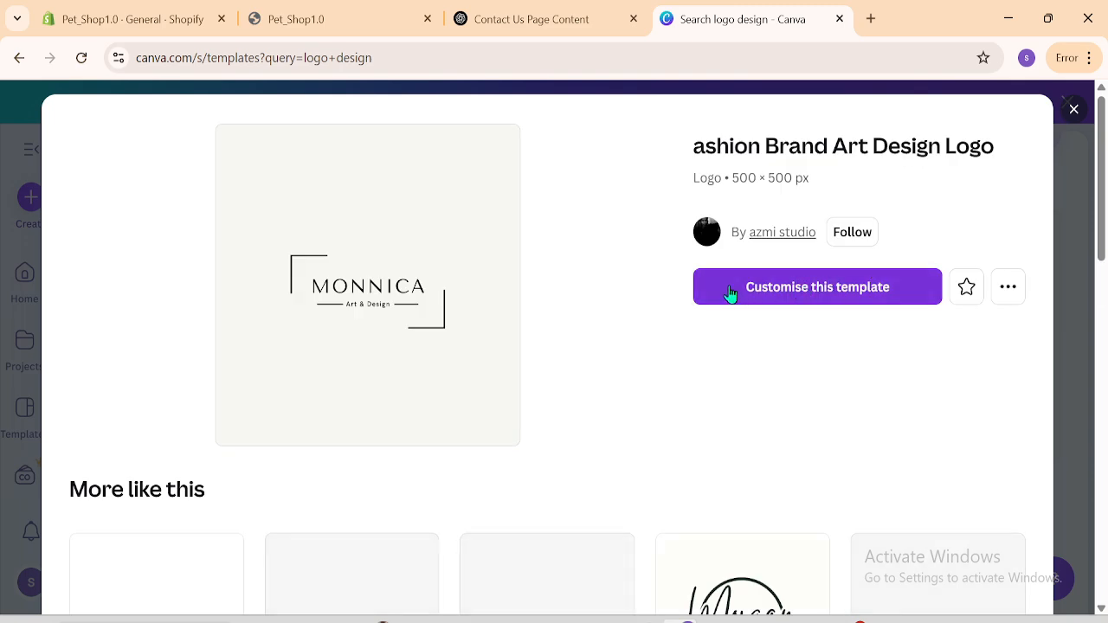
{"action": "left_click", "coordinate": [786, 289]}
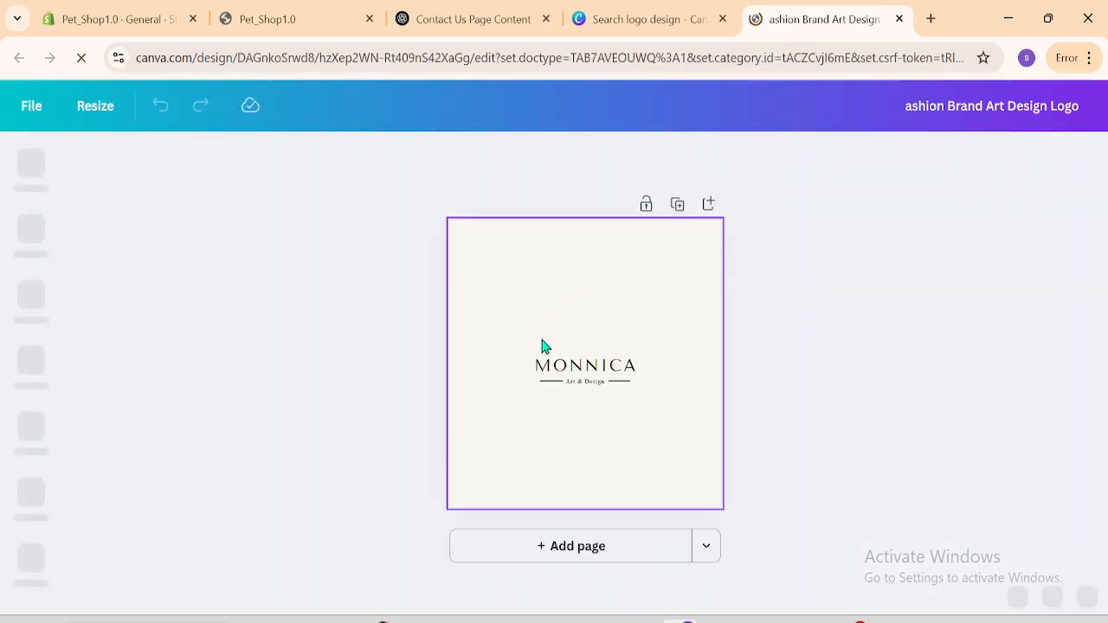
Step: Replace the logo's main text MONNICA with "PET SHOP" and dismiss the Add Text tip
{"action": "left_click", "coordinate": [577, 371]}
{"action": "double_click", "coordinate": [577, 371]}
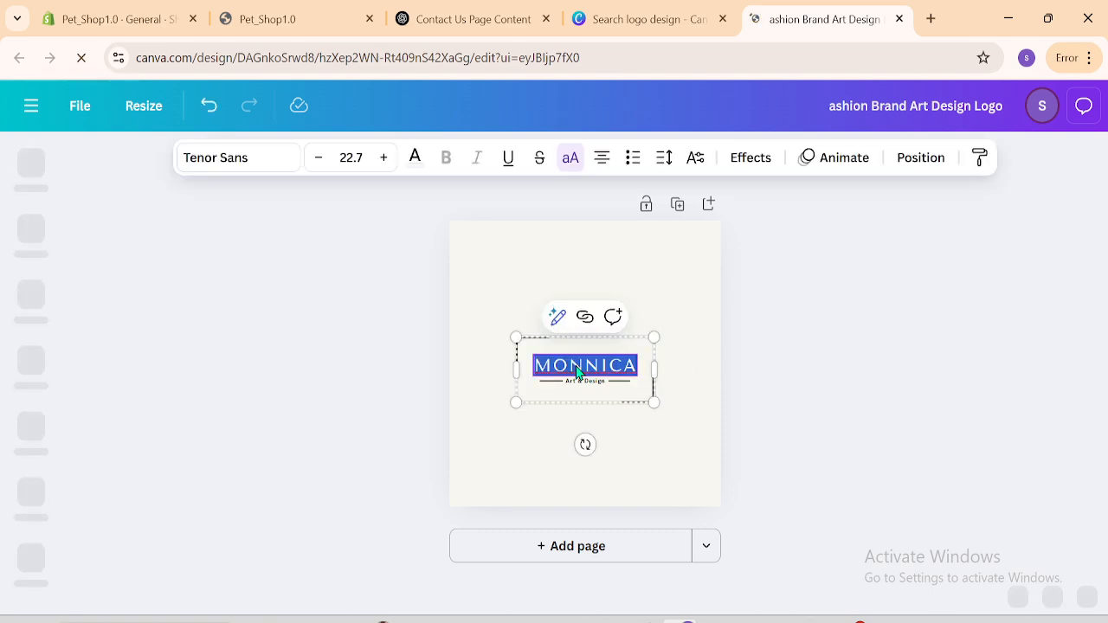
{"action": "double_click", "coordinate": [575, 364]}
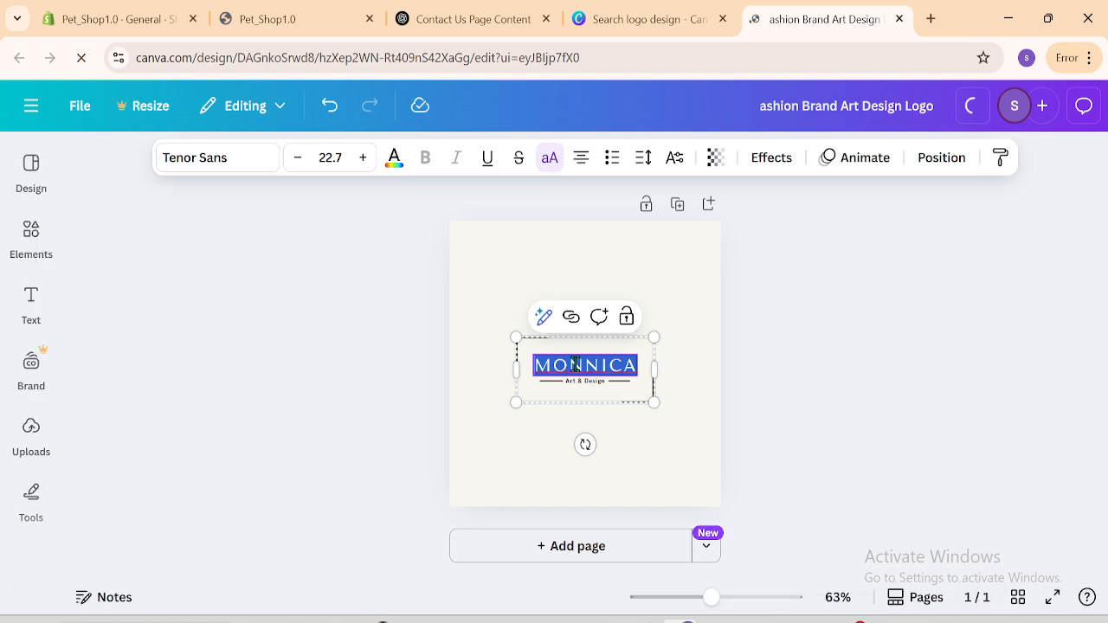
{"action": "type", "text": "PET"}
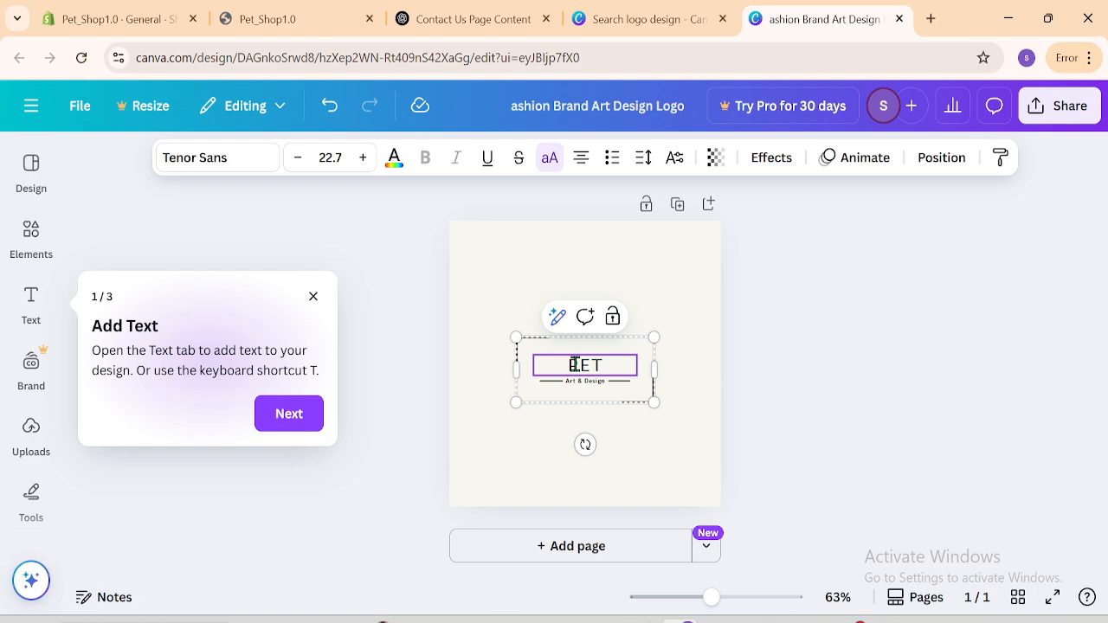
{"action": "left_click", "coordinate": [313, 296]}
{"action": "left_click", "coordinate": [616, 366]}
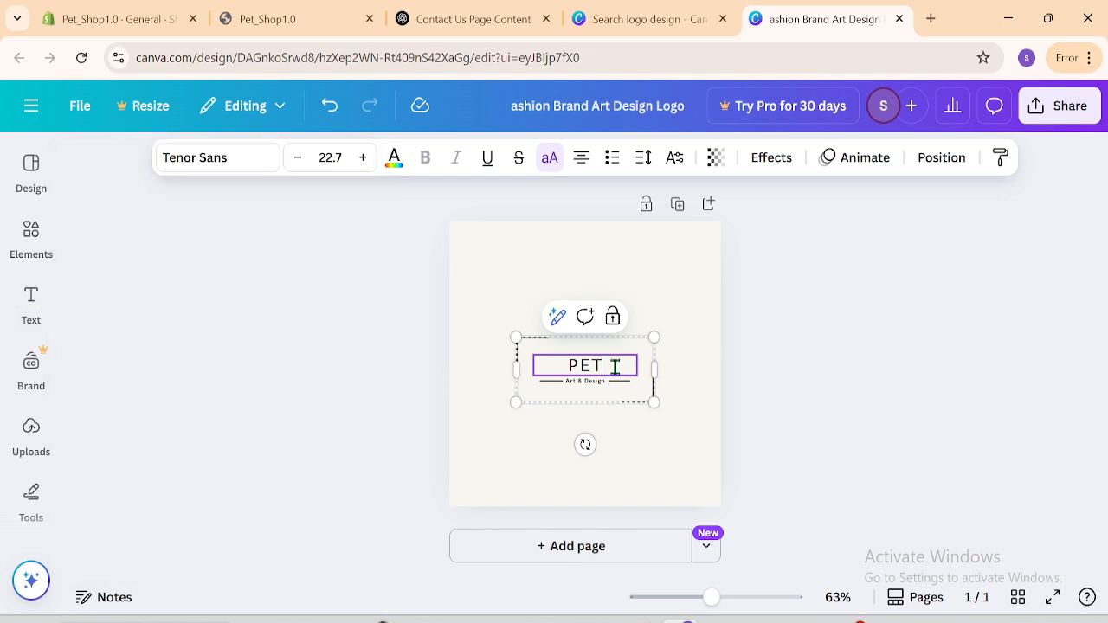
{"action": "type", "text": "SHOP"}
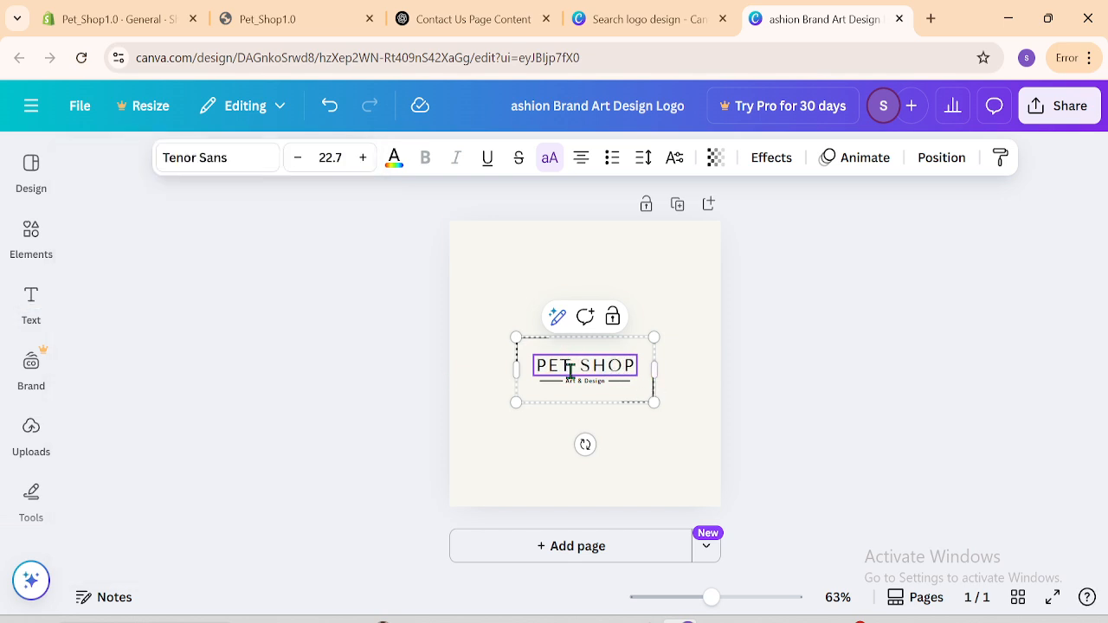
Step: Replace the small "Art & Design" tagline under the logo name with "1.0"
{"action": "left_click", "coordinate": [599, 385]}
{"action": "double_click", "coordinate": [595, 382]}
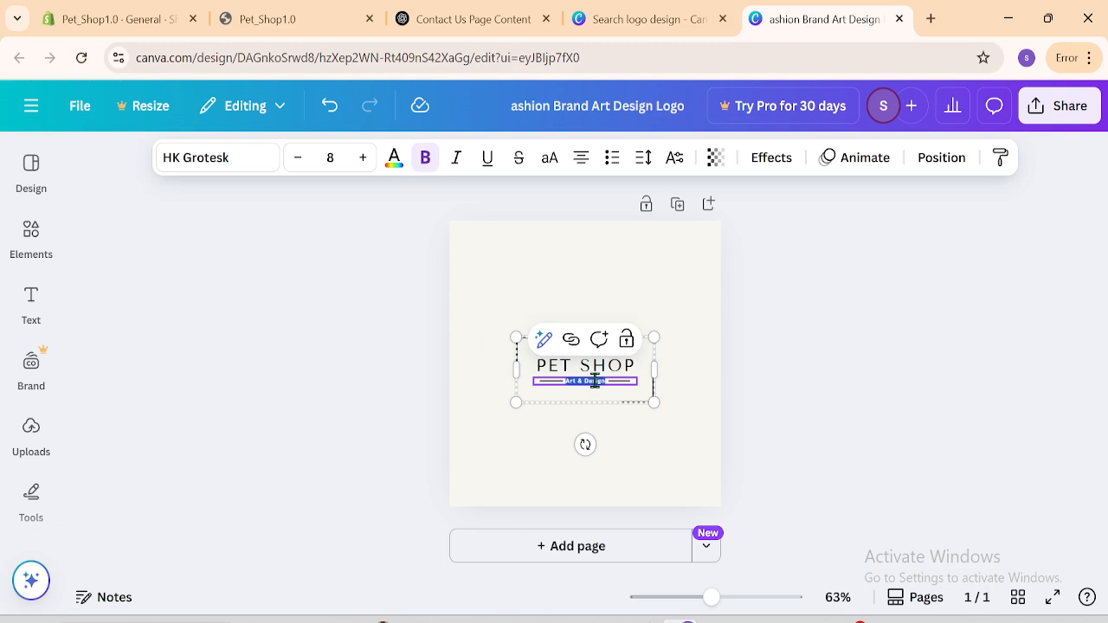
{"action": "key", "text": "BackSpace"}
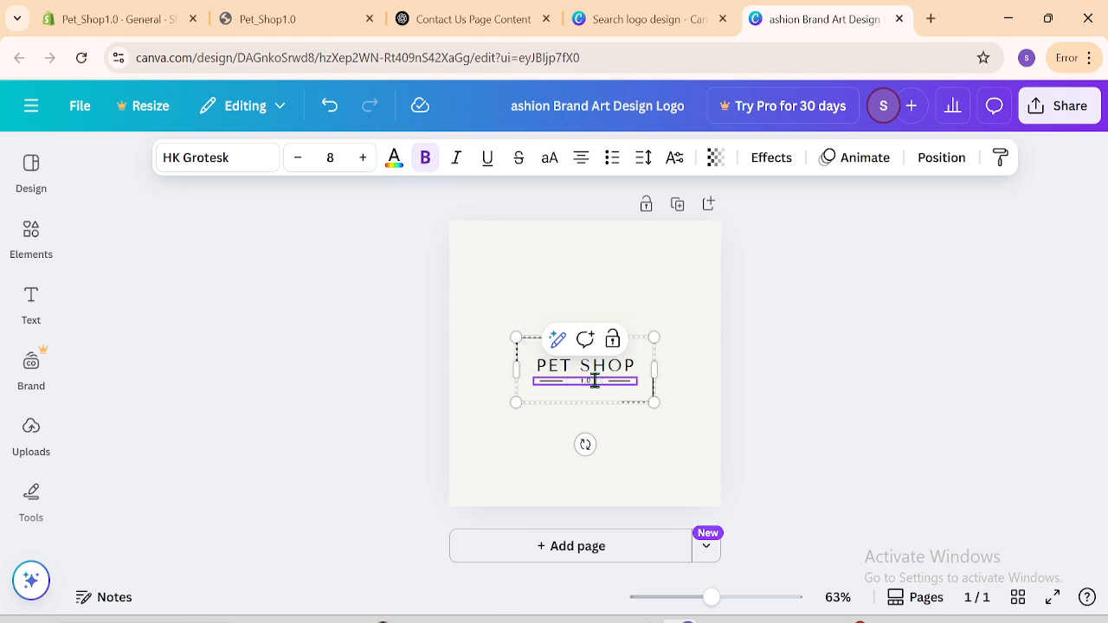
{"action": "left_click", "coordinate": [897, 377]}
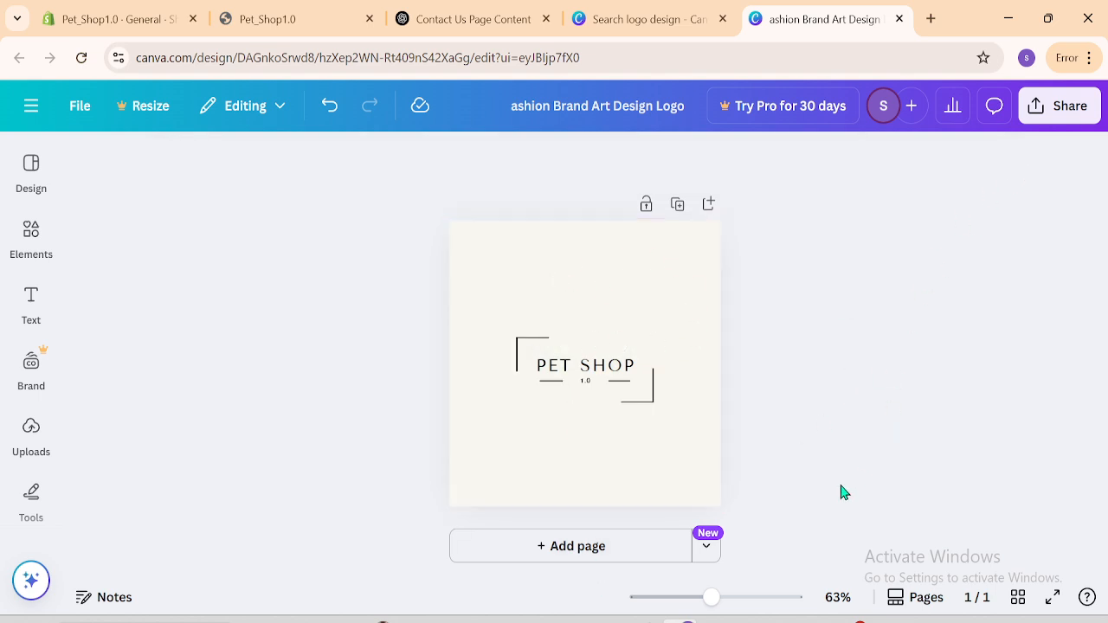
Step: Try red, white and violet as the logo's background colour, and restore the off-white document colour
{"action": "left_click", "coordinate": [472, 272]}
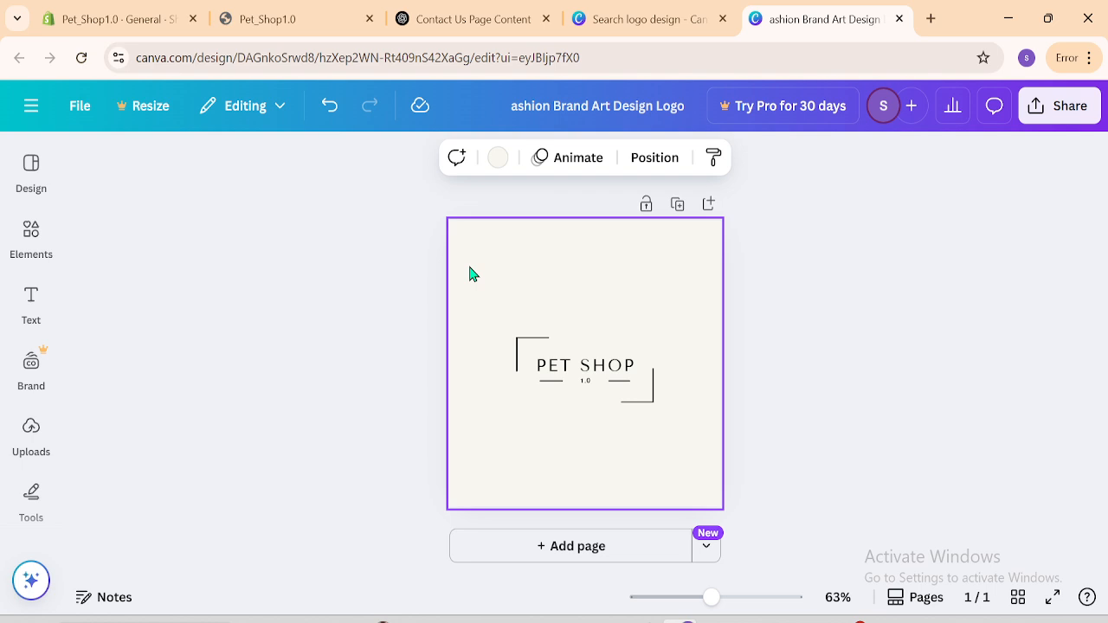
{"action": "left_click", "coordinate": [497, 164]}
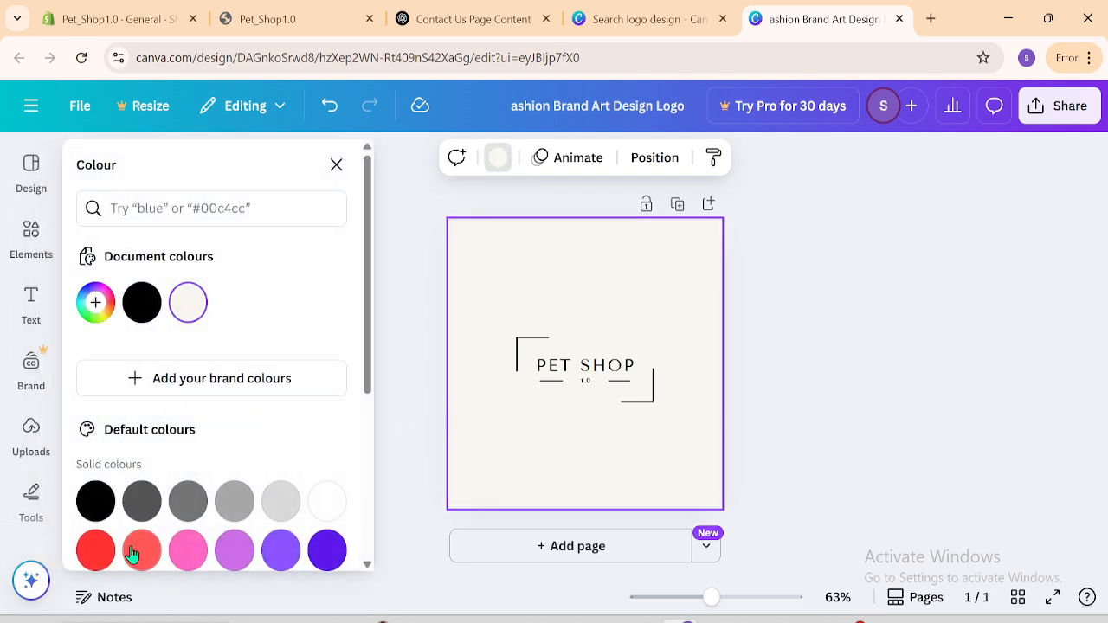
{"action": "left_click", "coordinate": [124, 554]}
{"action": "left_click", "coordinate": [110, 553]}
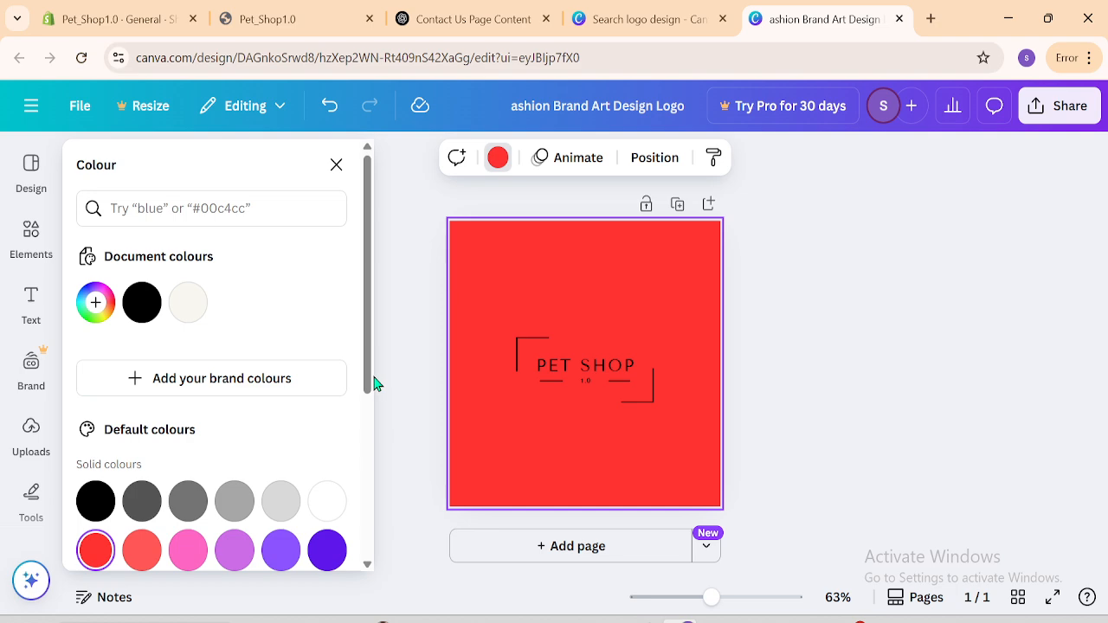
{"action": "scroll", "coordinate": [371, 381], "scroll_direction": "down", "scroll_amount": 1}
{"action": "left_click", "coordinate": [329, 430]}
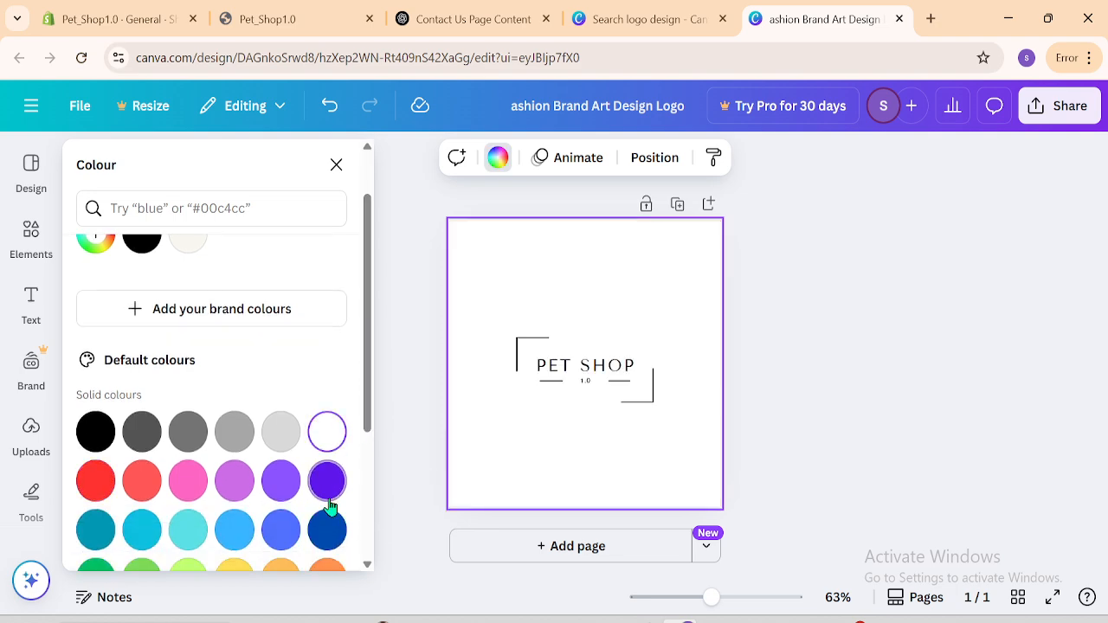
{"action": "left_click", "coordinate": [324, 487]}
{"action": "left_click", "coordinate": [188, 241]}
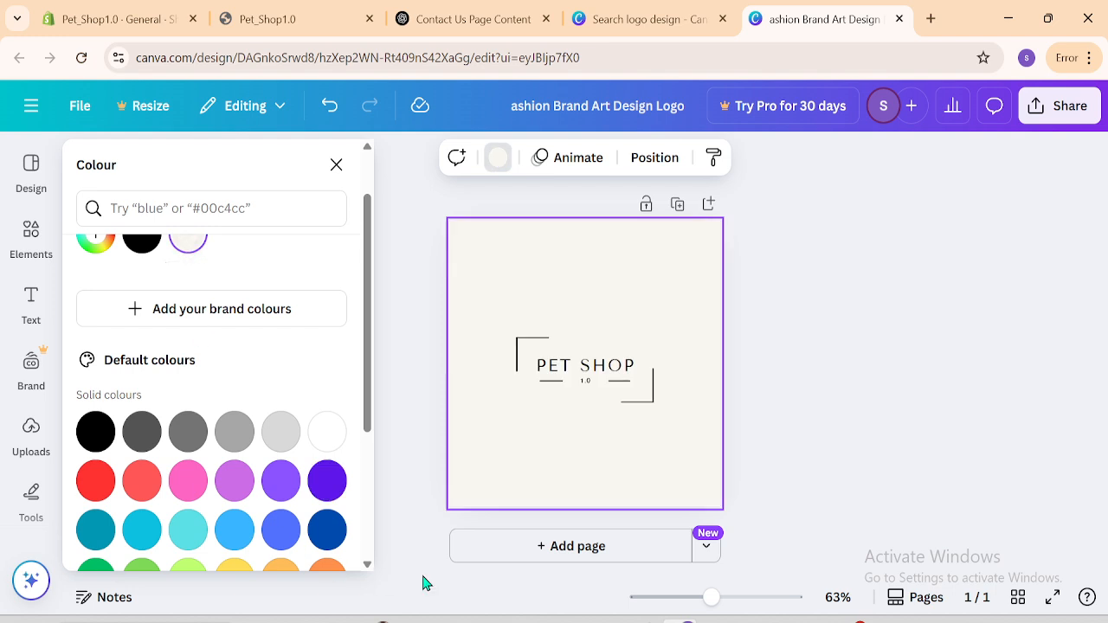
{"action": "scroll", "coordinate": [372, 255], "scroll_direction": "up", "scroll_amount": 1}
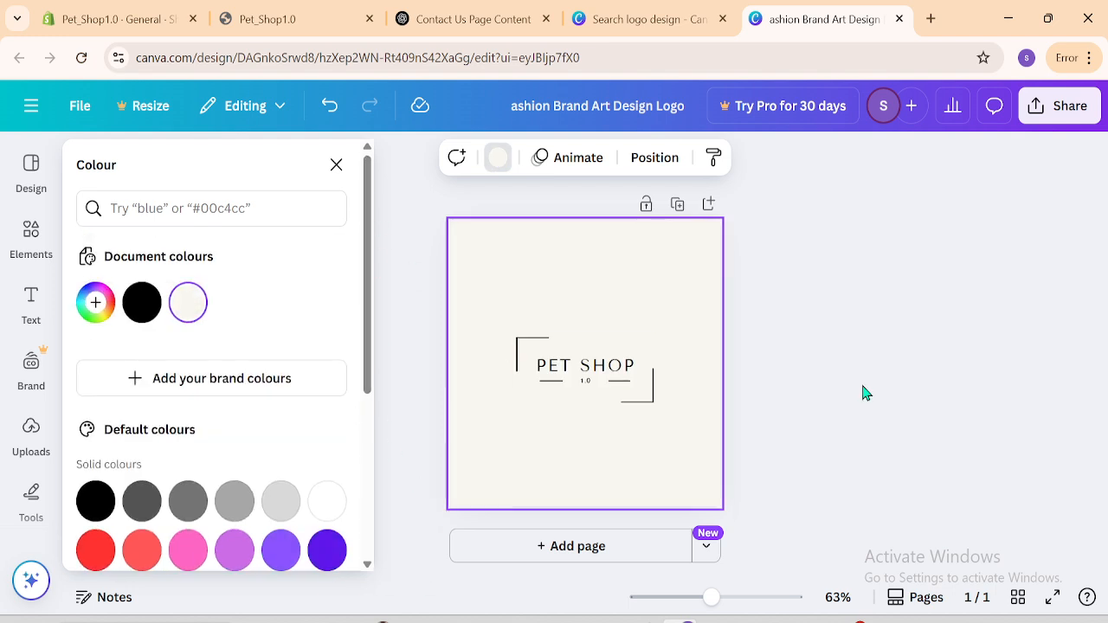
{"action": "left_click", "coordinate": [838, 256]}
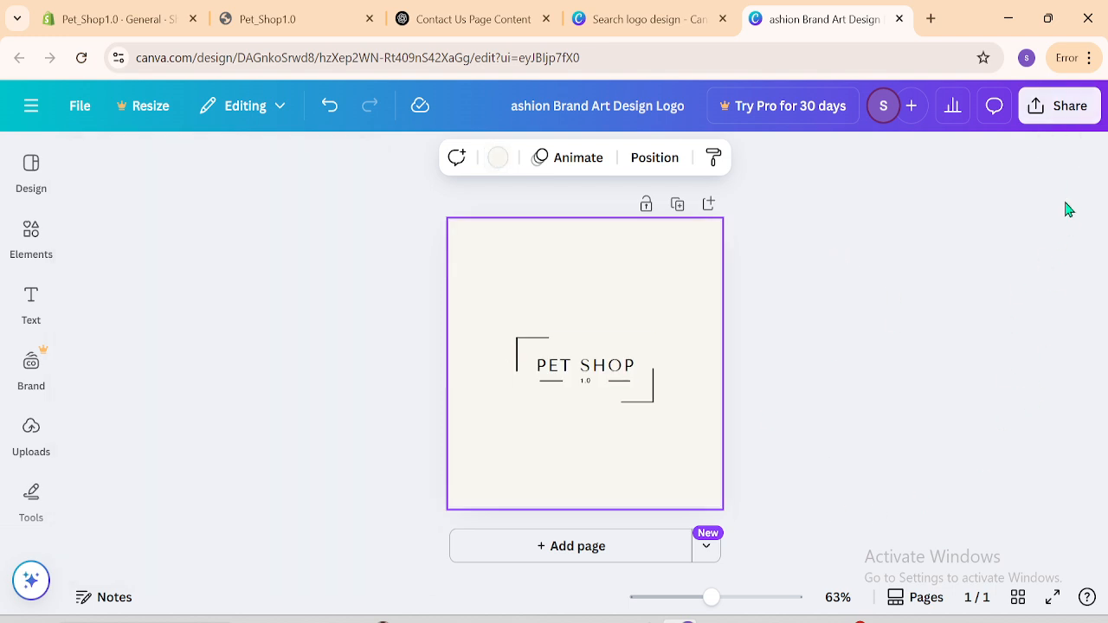
Step: Download the PET SHOP logo as a PNG file and close the download panel
{"action": "left_click", "coordinate": [1048, 116]}
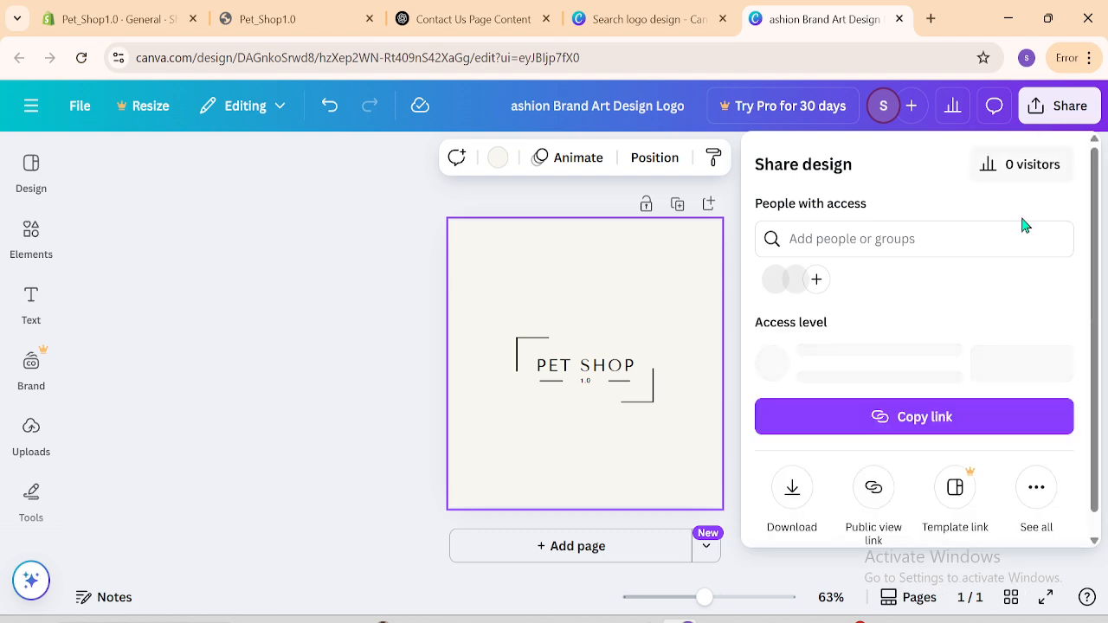
{"action": "left_click", "coordinate": [792, 485]}
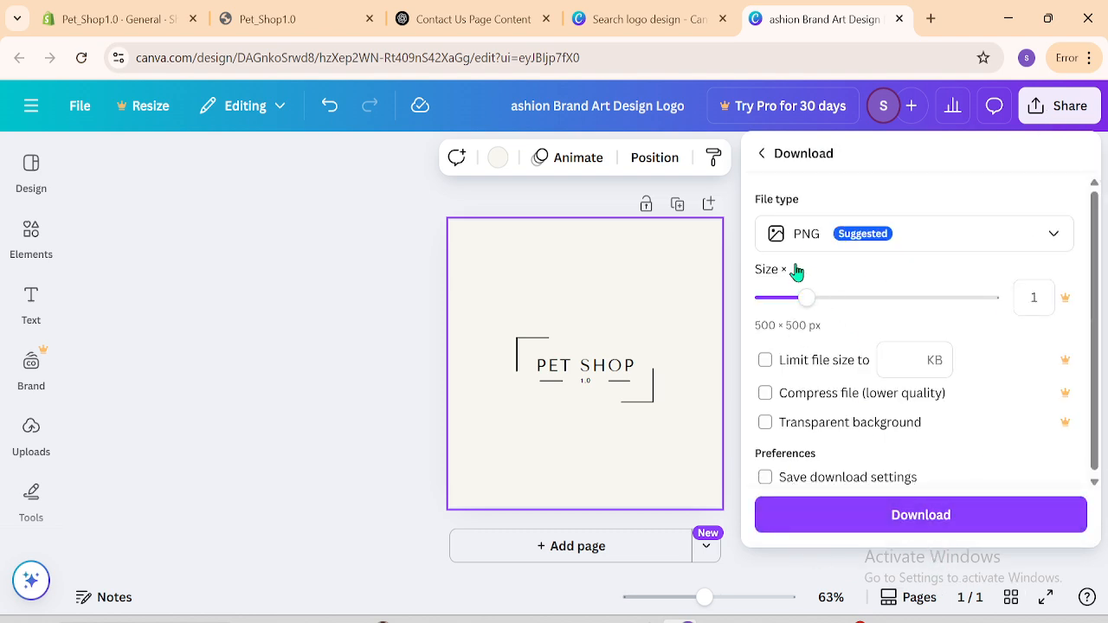
{"action": "left_click", "coordinate": [1054, 235]}
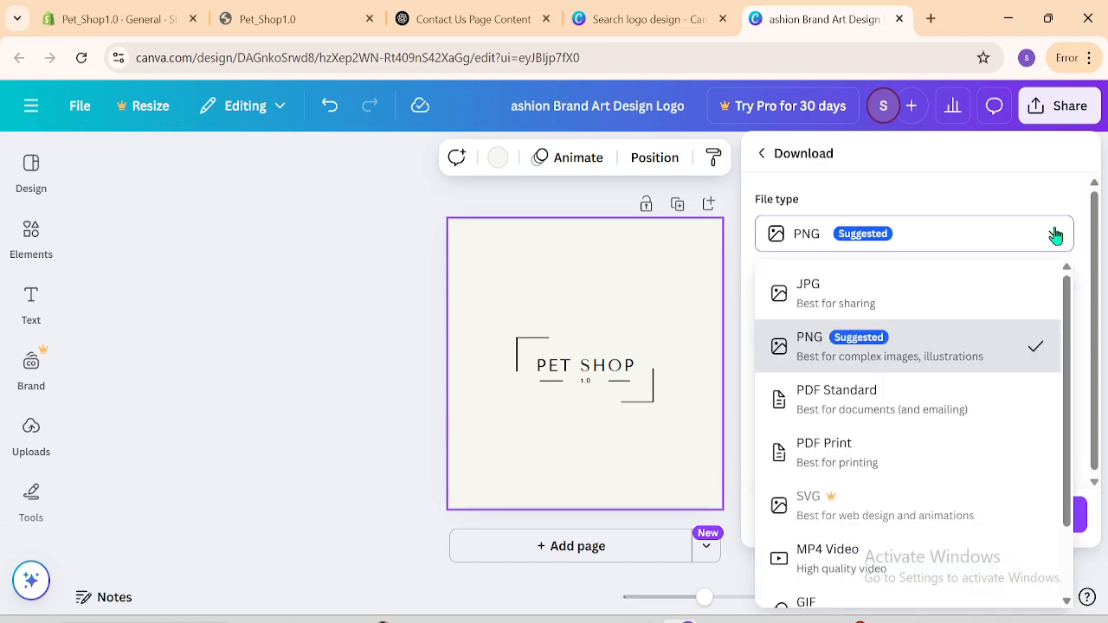
{"action": "left_click", "coordinate": [819, 356]}
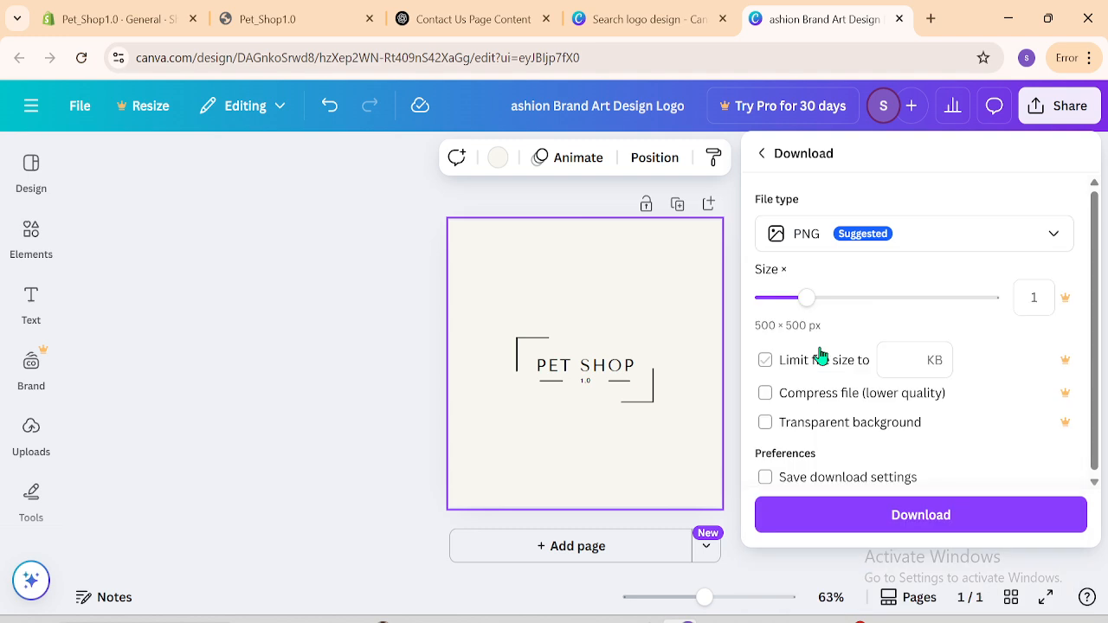
{"action": "left_click", "coordinate": [887, 527]}
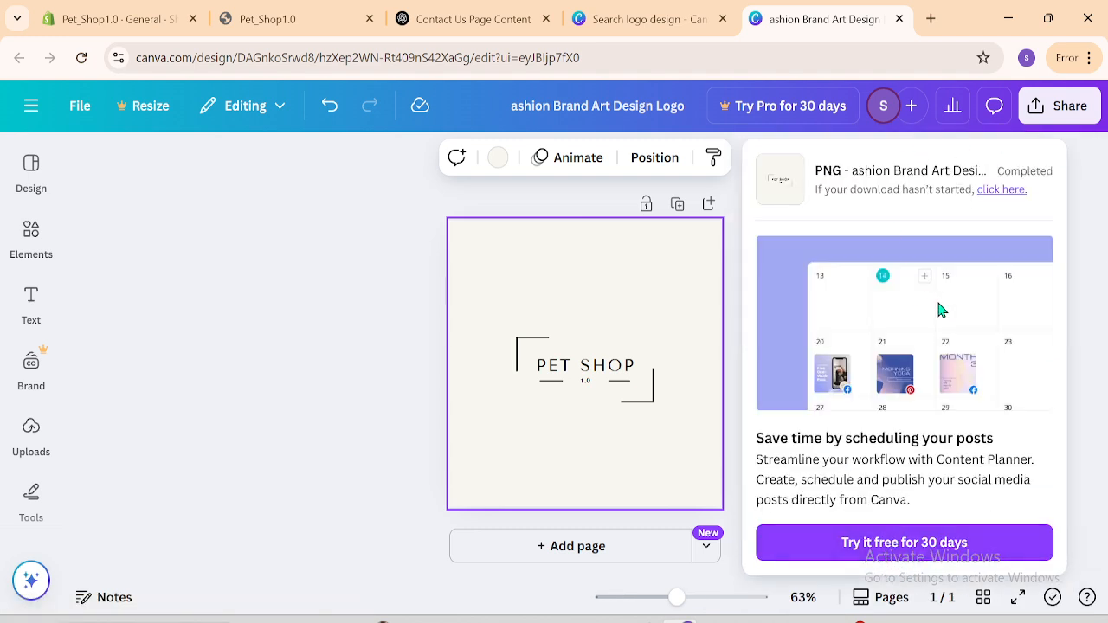
{"action": "left_click", "coordinate": [338, 559]}
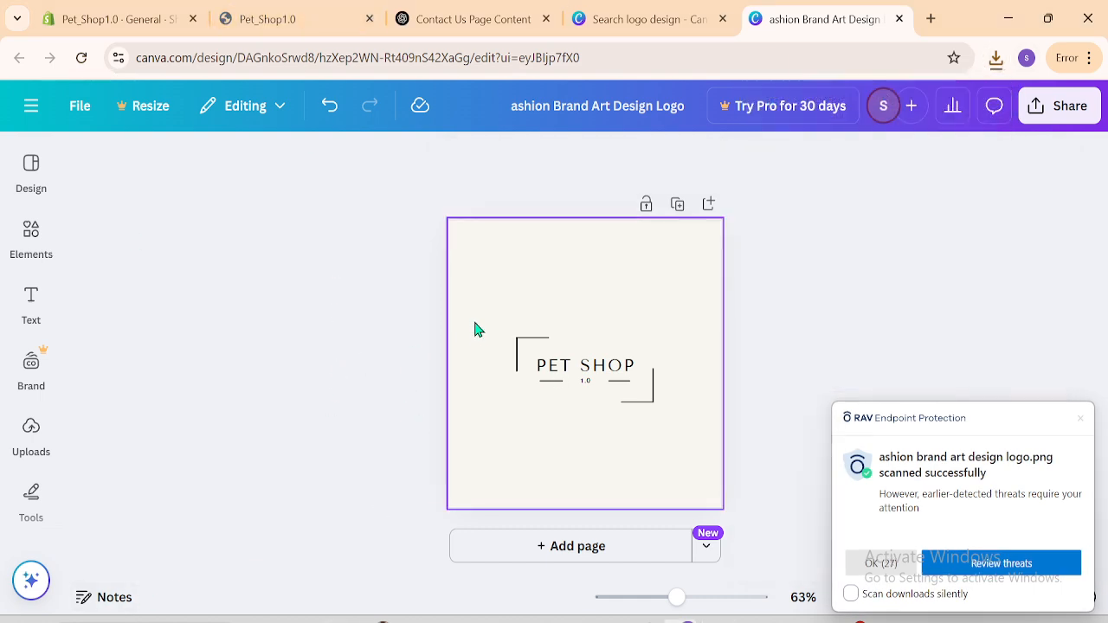
Step: Switch to the Pet_Shop1.0 storefront to view its header and dismiss the RAV Endpoint Protection notification
{"action": "left_click", "coordinate": [289, 10]}
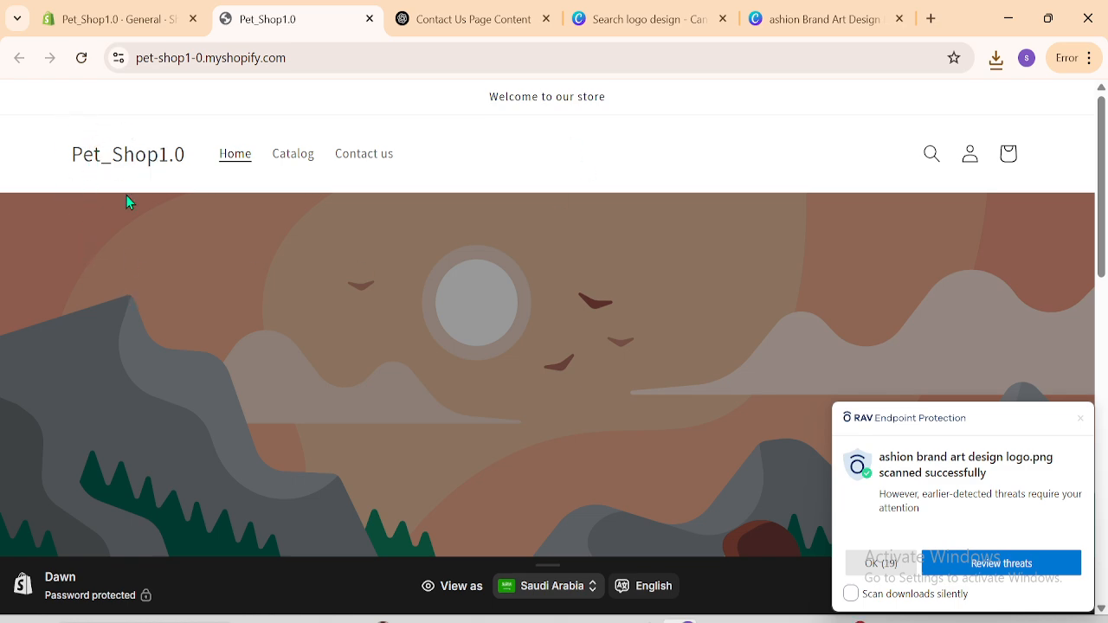
{"action": "left_click", "coordinate": [1079, 420]}
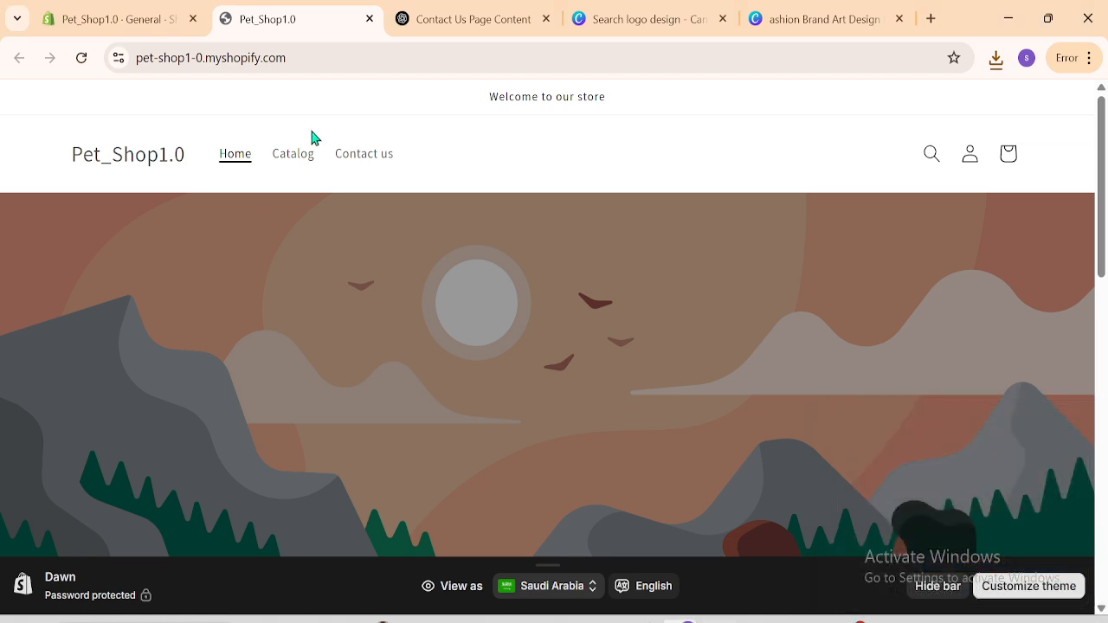
Step: Return to Canva's logo design search page and close the MONNICA template preview
{"action": "left_click", "coordinate": [654, 10]}
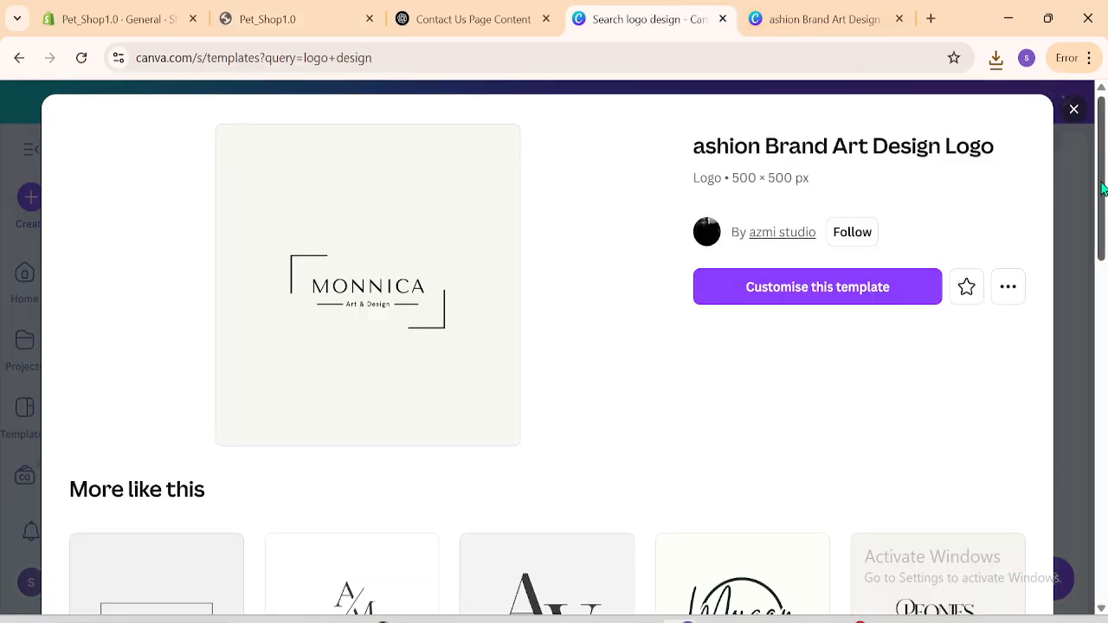
{"action": "left_click", "coordinate": [1074, 111]}
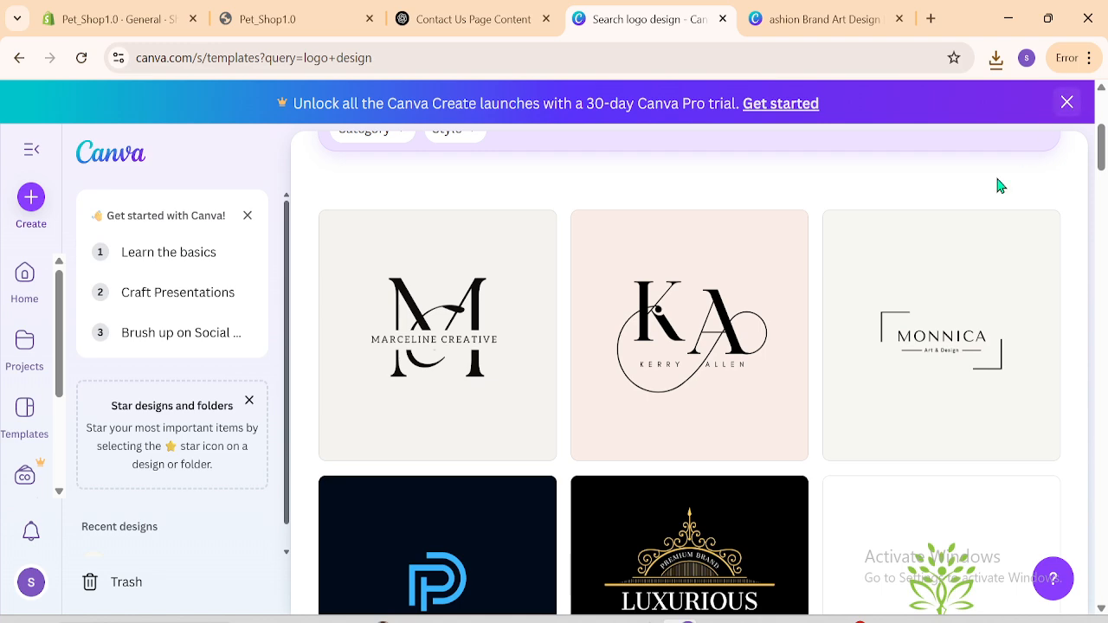
Step: Create a new blank custom-size design, 400 px wide and 100 px high, from the Canva home page
{"action": "left_click", "coordinate": [128, 154]}
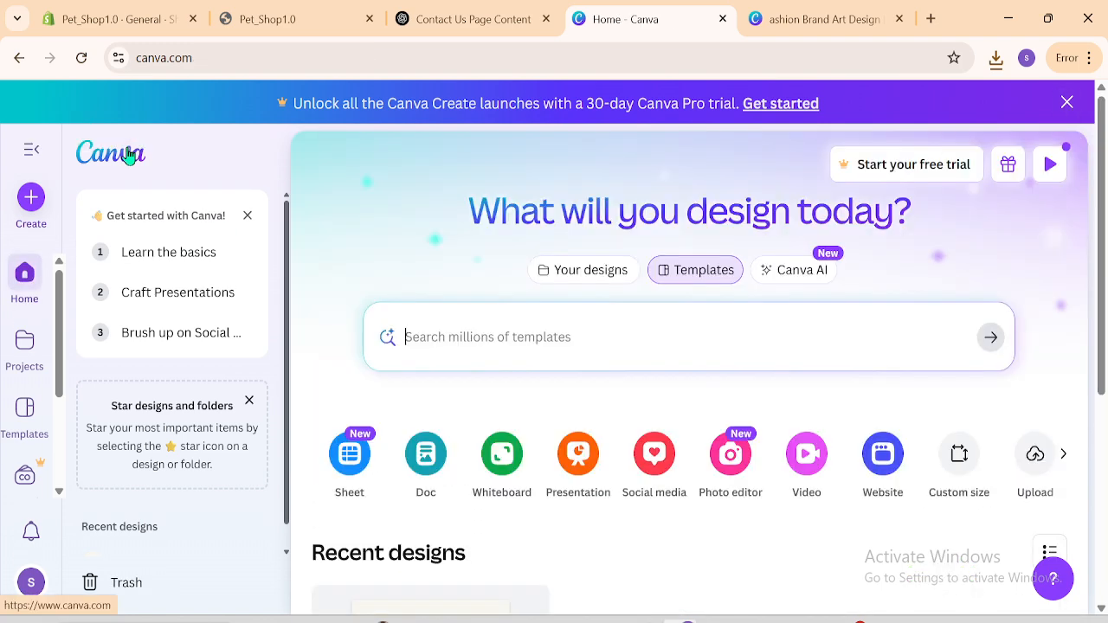
{"action": "left_click", "coordinate": [960, 457]}
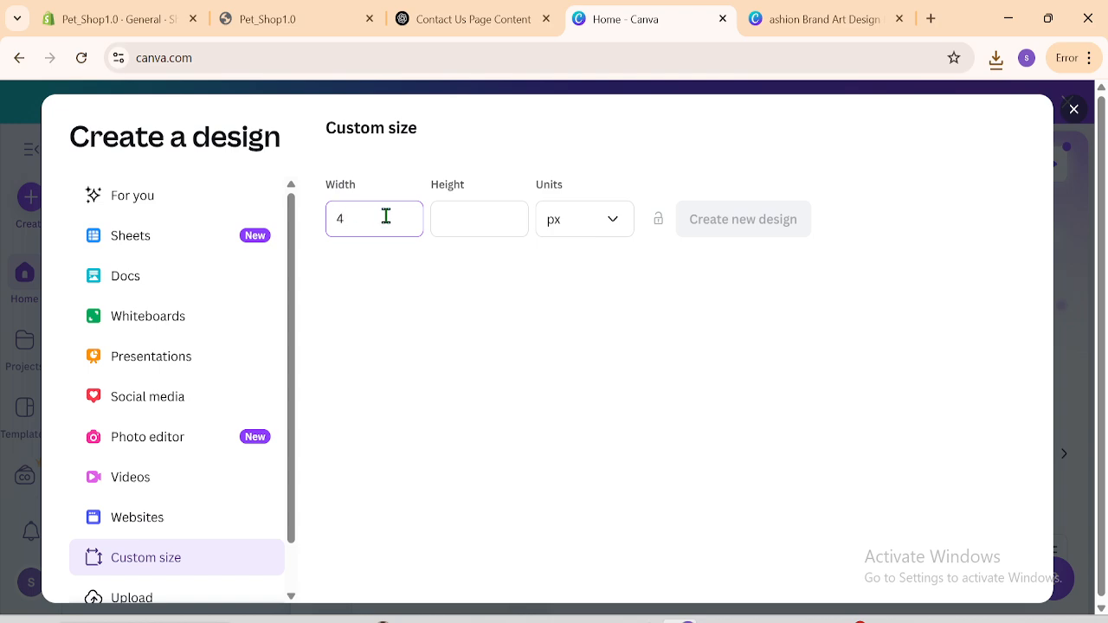
{"action": "left_click", "coordinate": [443, 217]}
{"action": "type", "text": "400"}
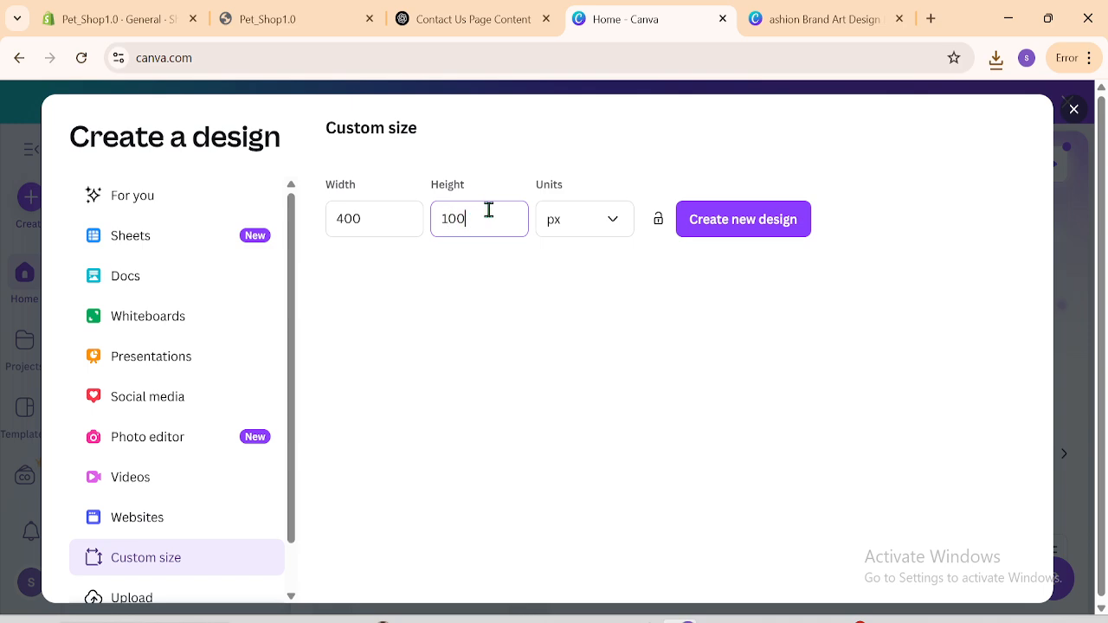
{"action": "left_click_drag", "start_coordinate": [450, 218], "coordinate": [436, 218]}
{"action": "left_click", "coordinate": [594, 384]}
{"action": "left_click", "coordinate": [737, 227]}
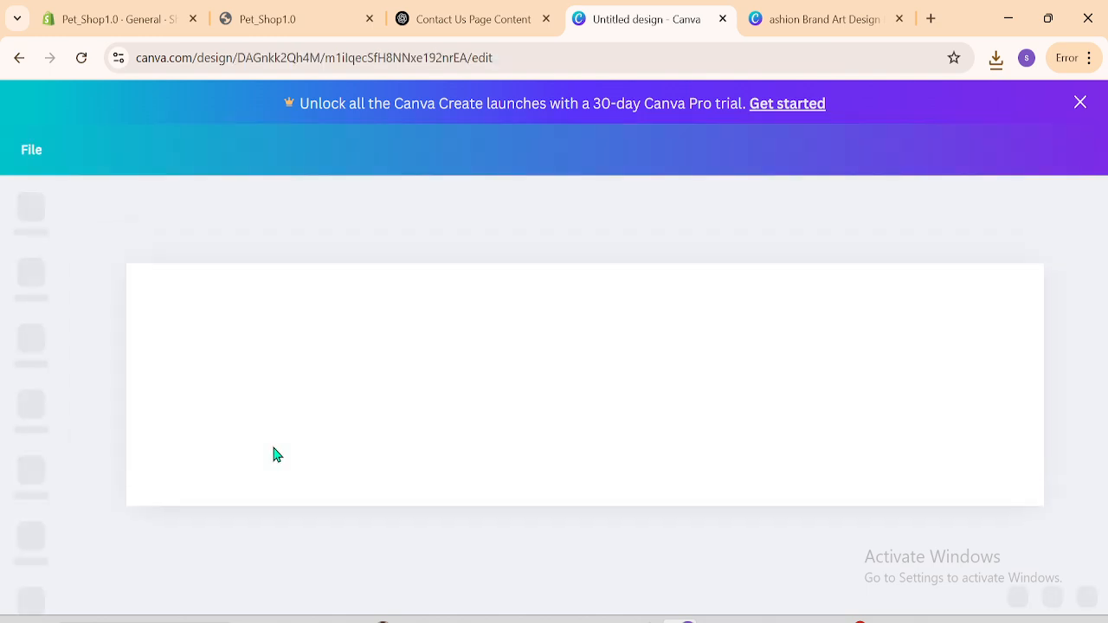
Step: Copy the shop name "pet-shop1-0" from the web address of the Pet_Shop1.0 storefront
{"action": "left_click", "coordinate": [278, 10]}
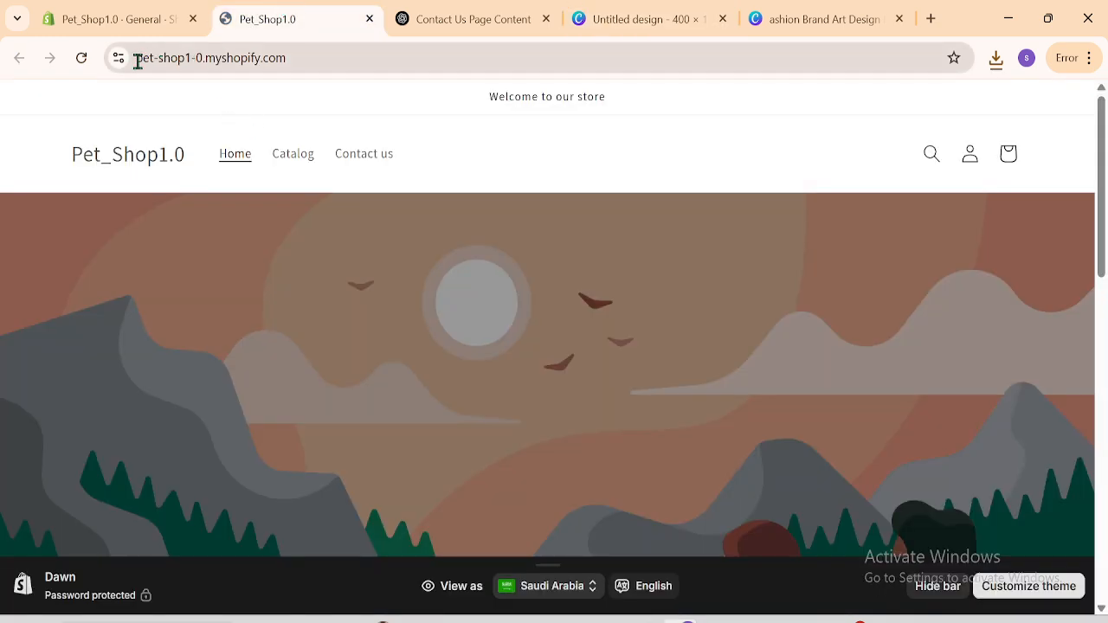
{"action": "left_click_drag", "start_coordinate": [137, 61], "coordinate": [224, 60]}
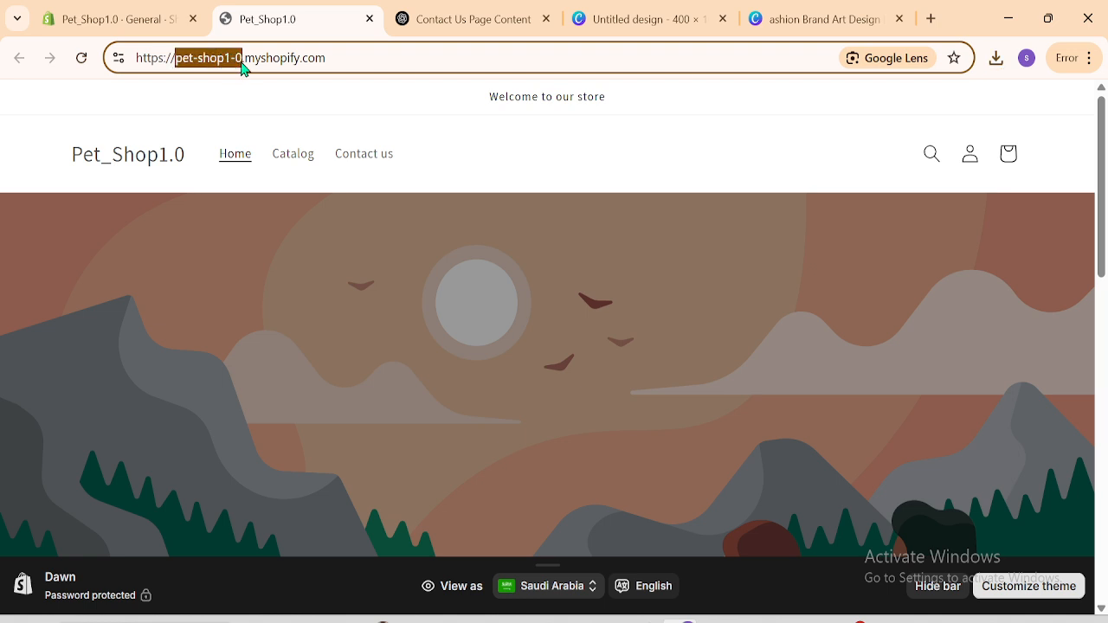
{"action": "right_click", "coordinate": [224, 59]}
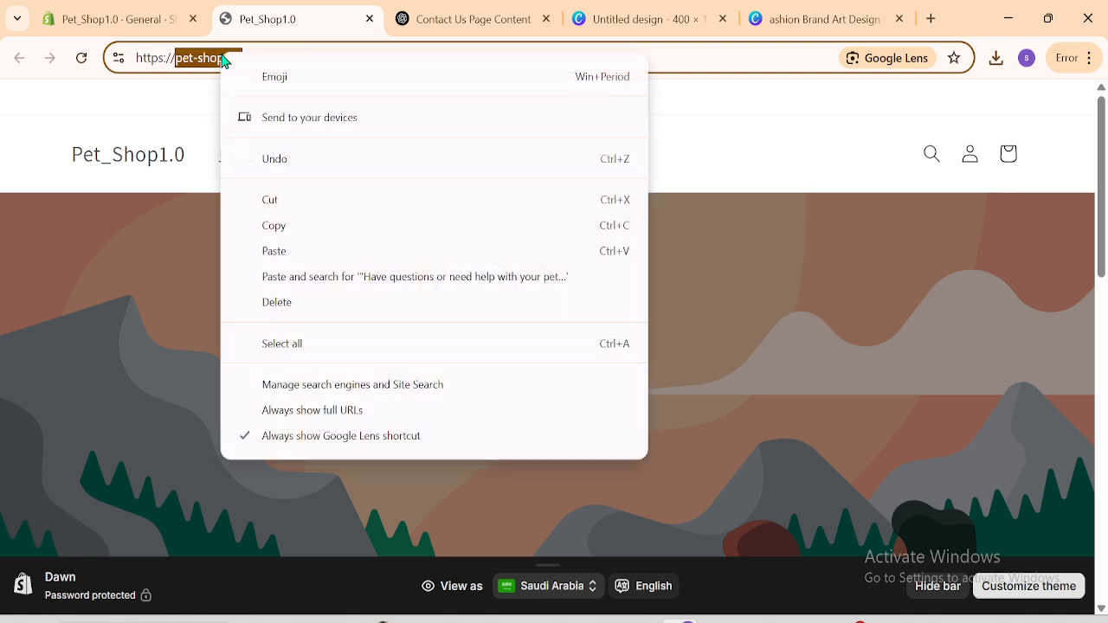
{"action": "left_click", "coordinate": [277, 227]}
Step: Return to the blank 400 × 100 px Canva design and add a heading reading "pet-shop1-0"
{"action": "left_click", "coordinate": [835, 12]}
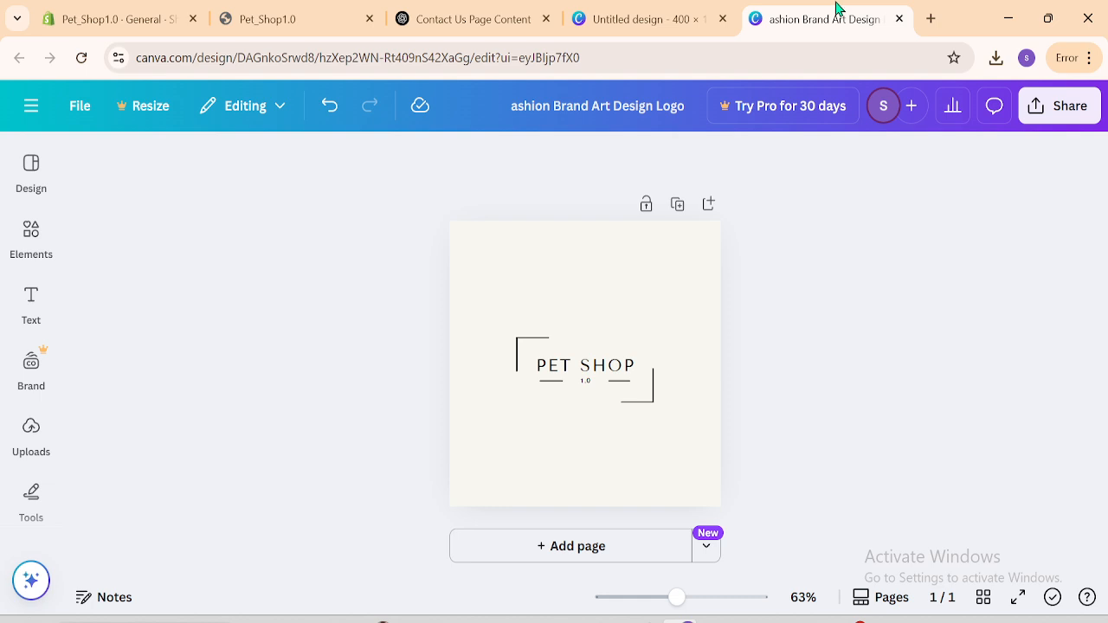
{"action": "left_click", "coordinate": [710, 12]}
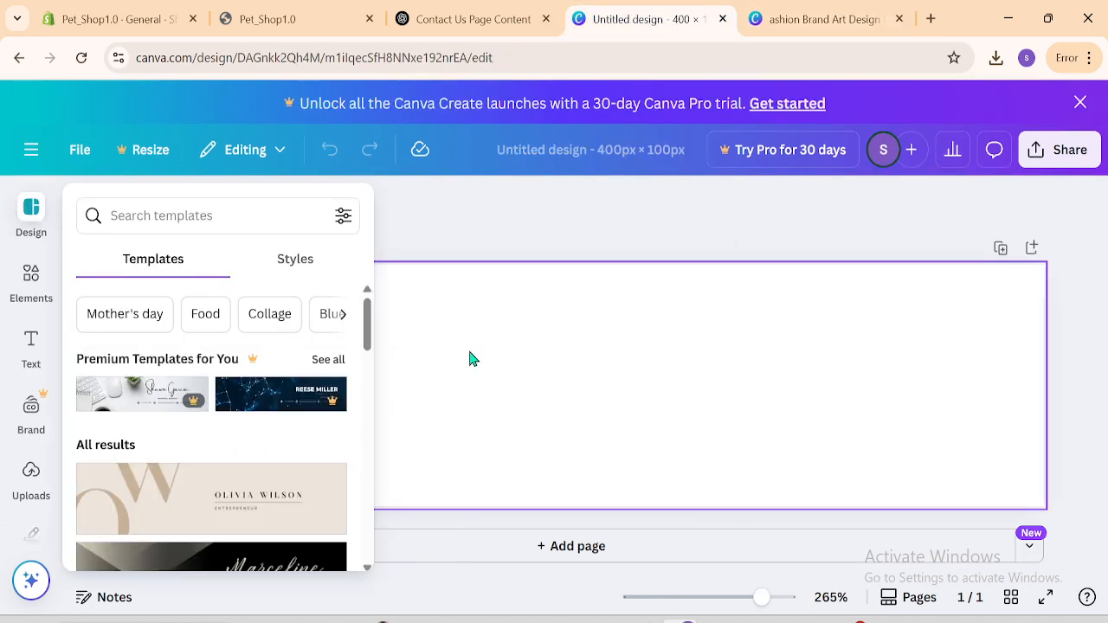
{"action": "left_click", "coordinate": [540, 218]}
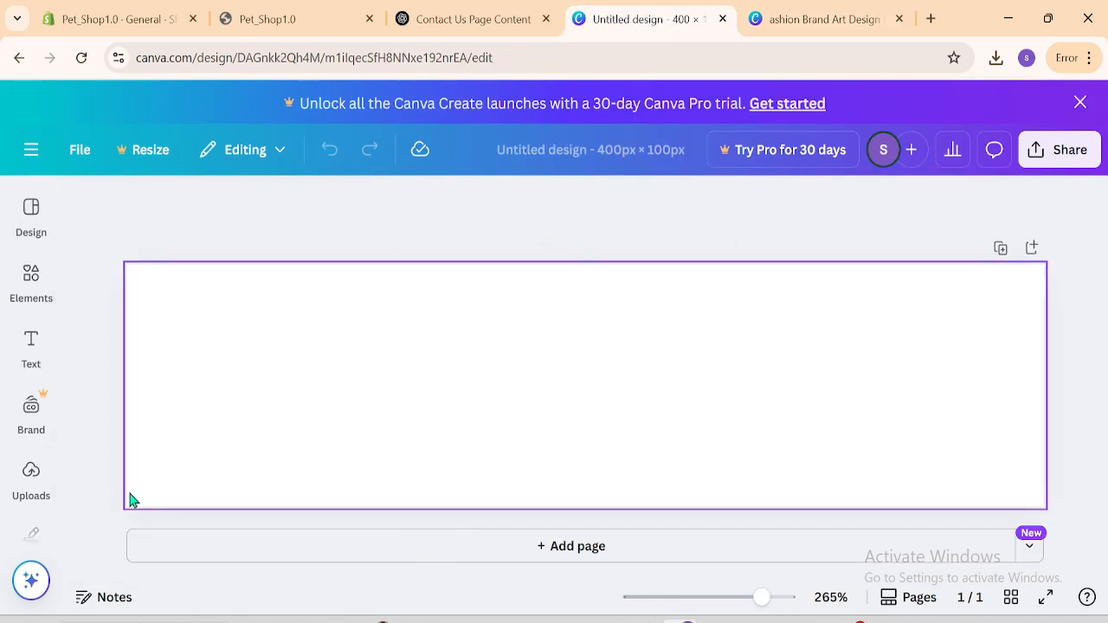
{"action": "left_click", "coordinate": [31, 351]}
{"action": "left_click", "coordinate": [401, 280]}
{"action": "left_click", "coordinate": [31, 346]}
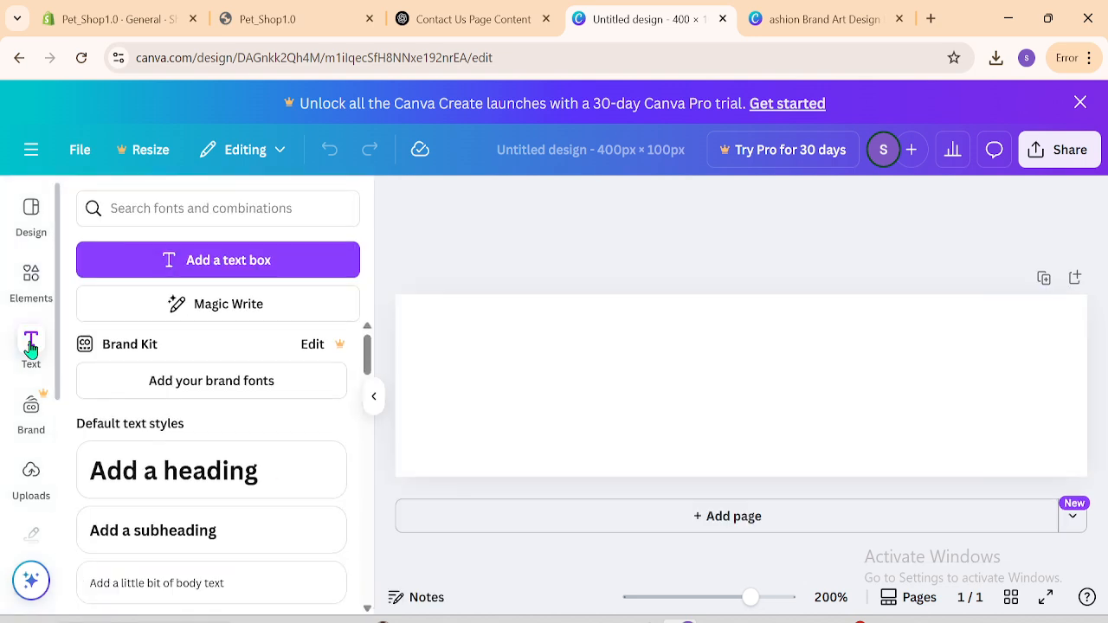
{"action": "left_click", "coordinate": [159, 483]}
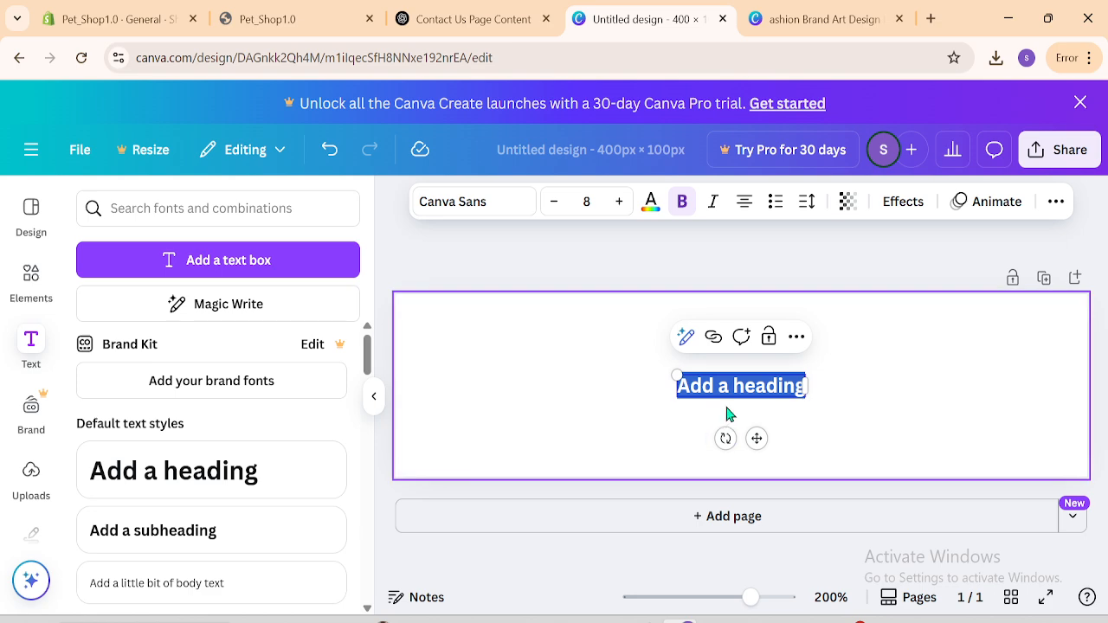
{"action": "key", "text": "ctrl+v"}
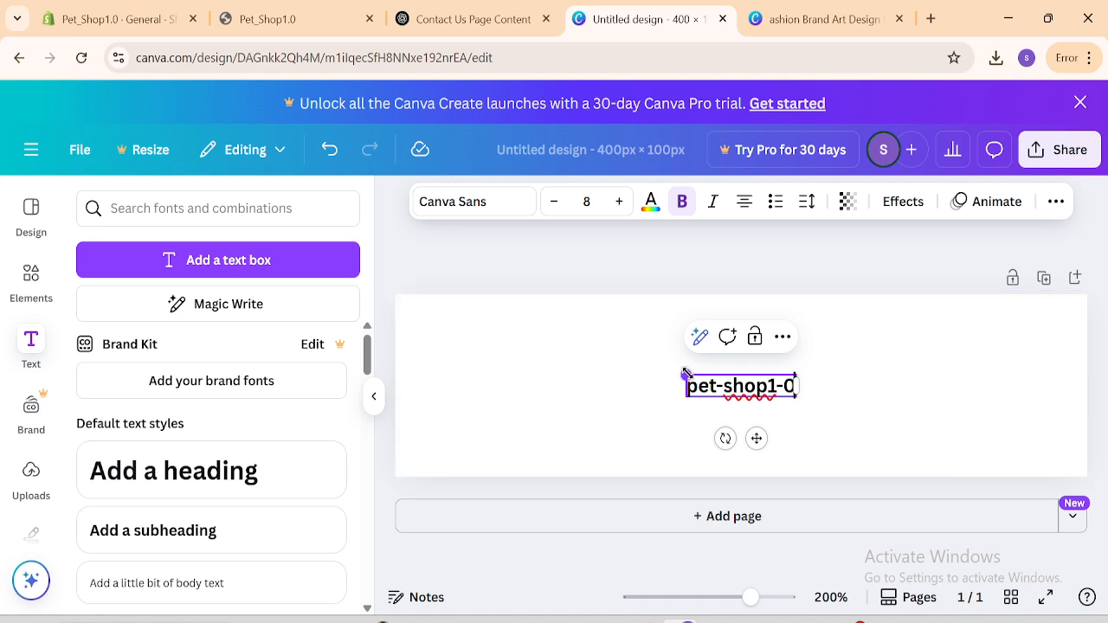
Step: Enlarge the pet-shop1-0 heading to size 42.5 and shift it right to leave space before the text
{"action": "left_click_drag", "start_coordinate": [685, 372], "coordinate": [428, 378]}
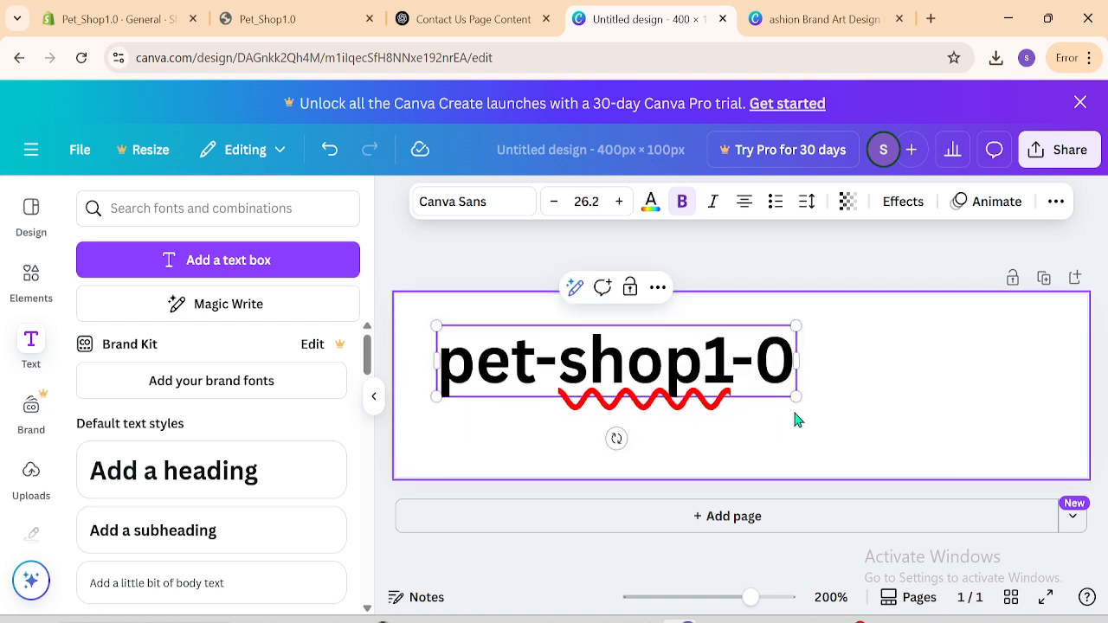
{"action": "left_click_drag", "start_coordinate": [795, 396], "coordinate": [1022, 414]}
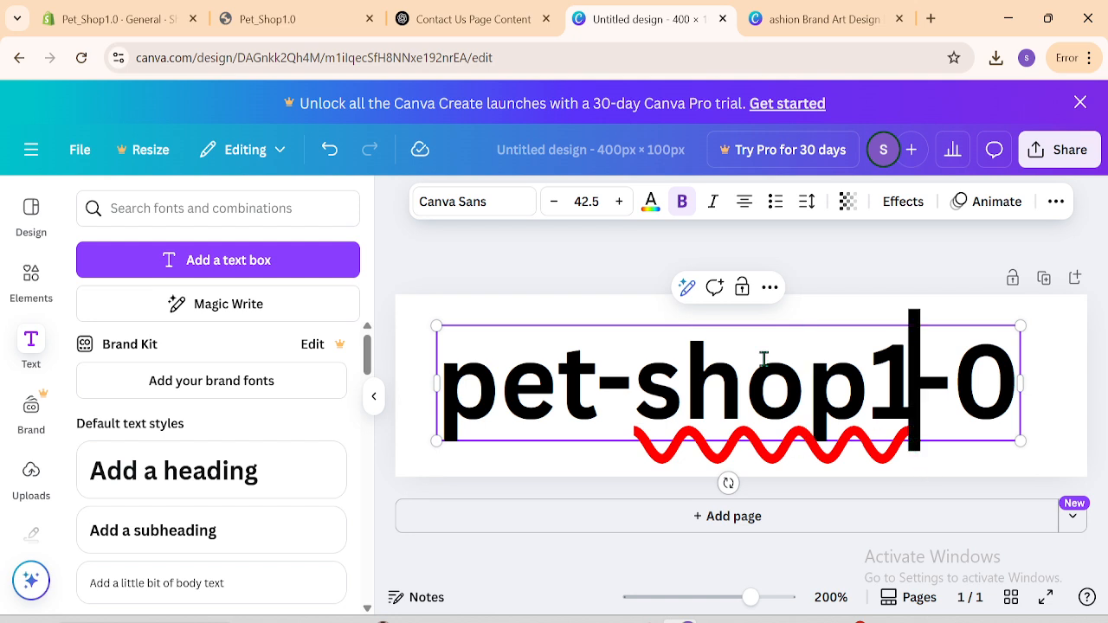
{"action": "left_click", "coordinate": [875, 285]}
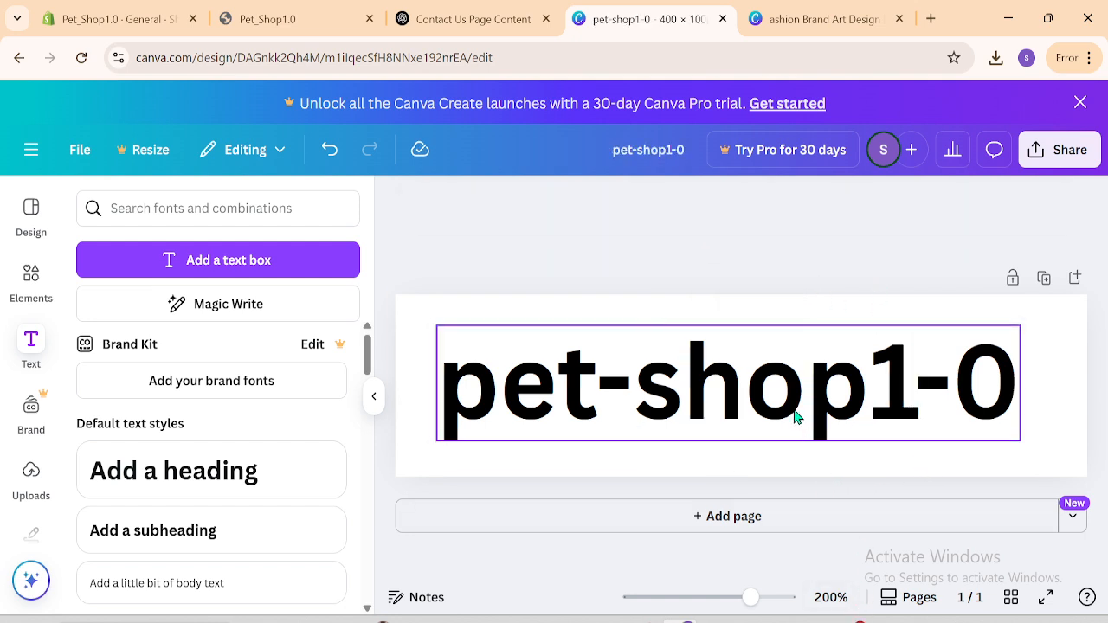
{"action": "left_click_drag", "start_coordinate": [795, 418], "coordinate": [827, 416]}
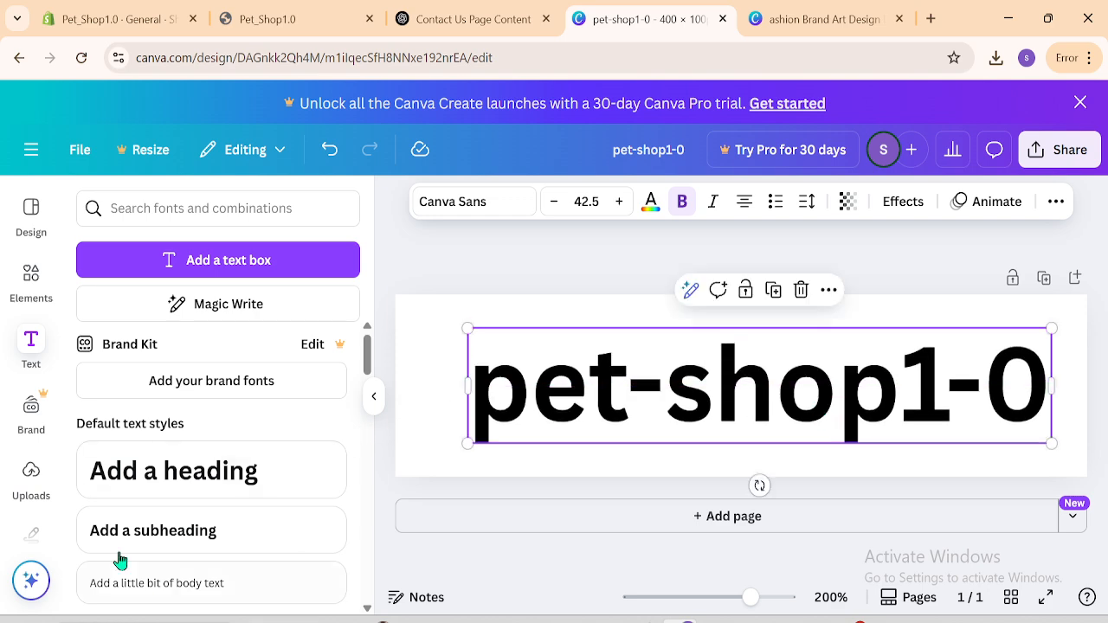
{"action": "left_click", "coordinate": [463, 258]}
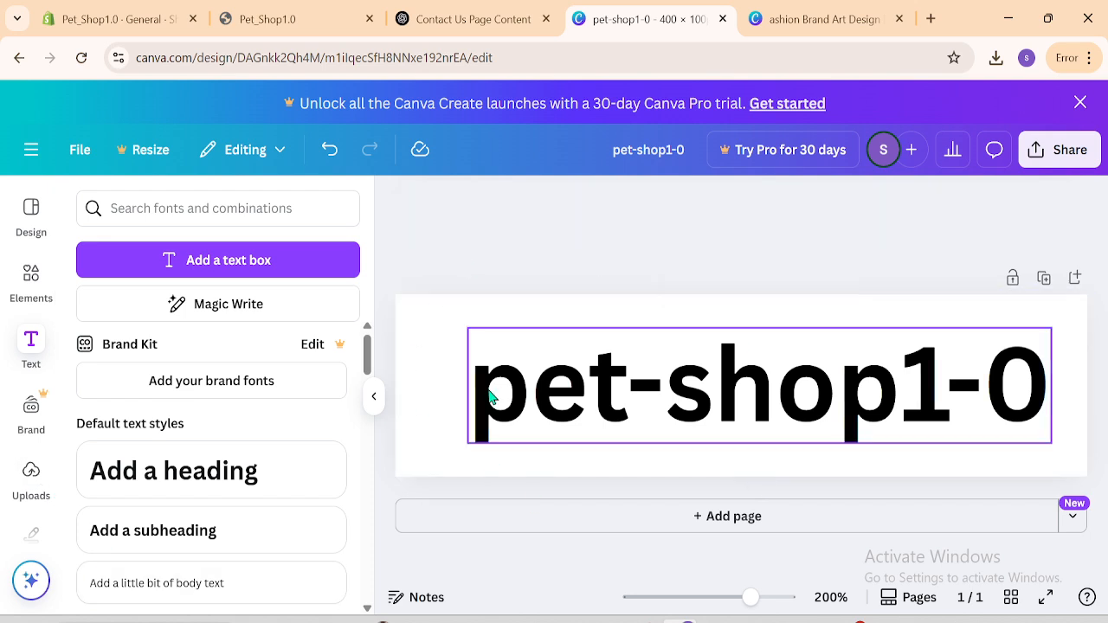
Step: Search the design elements for "pet" and show all matching graphics
{"action": "left_click", "coordinate": [31, 277]}
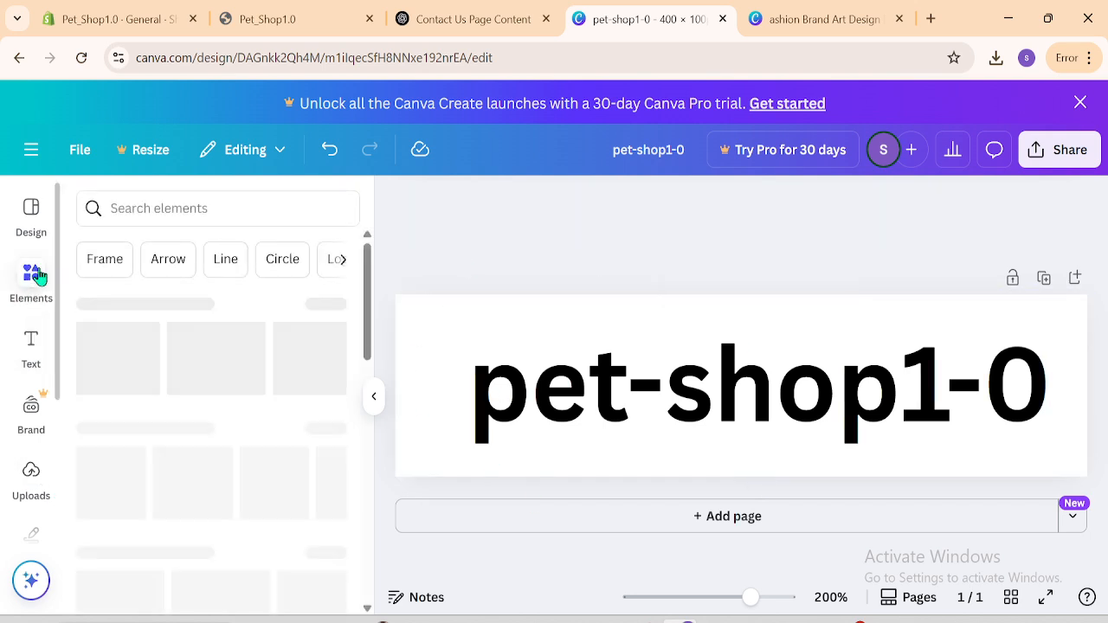
{"action": "left_click", "coordinate": [146, 199]}
{"action": "type", "text": "pet"}
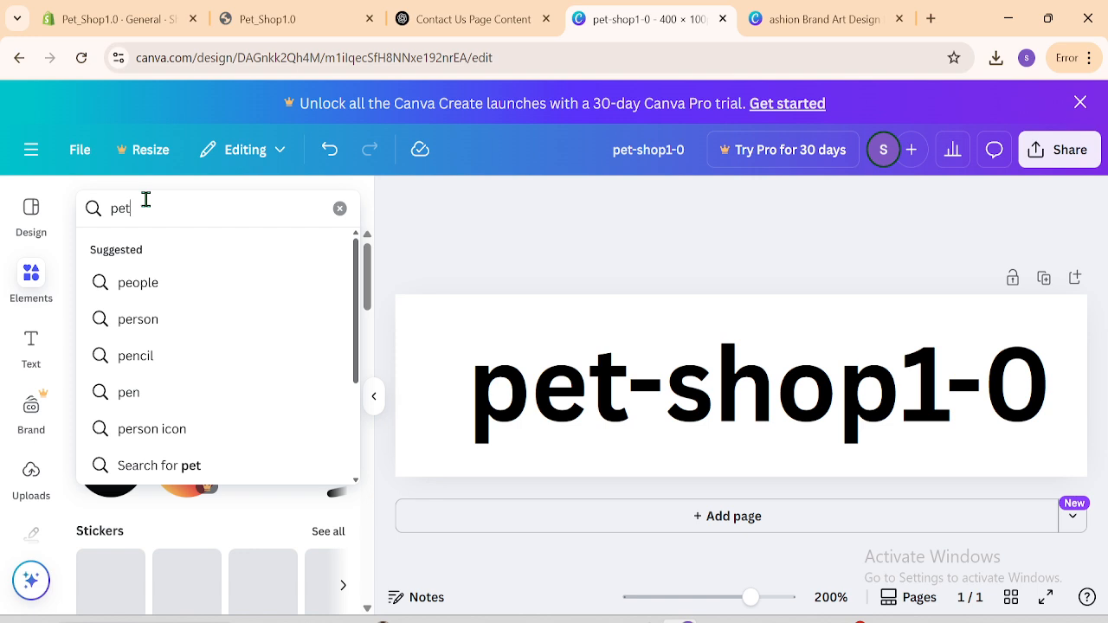
{"action": "key", "text": "Return"}
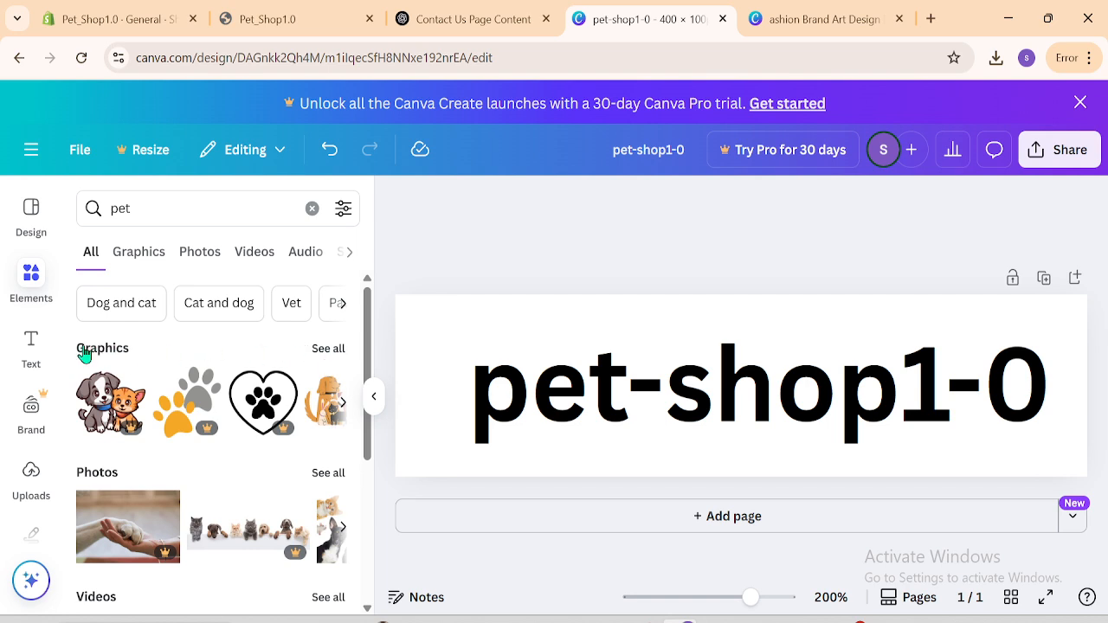
{"action": "left_click", "coordinate": [337, 351]}
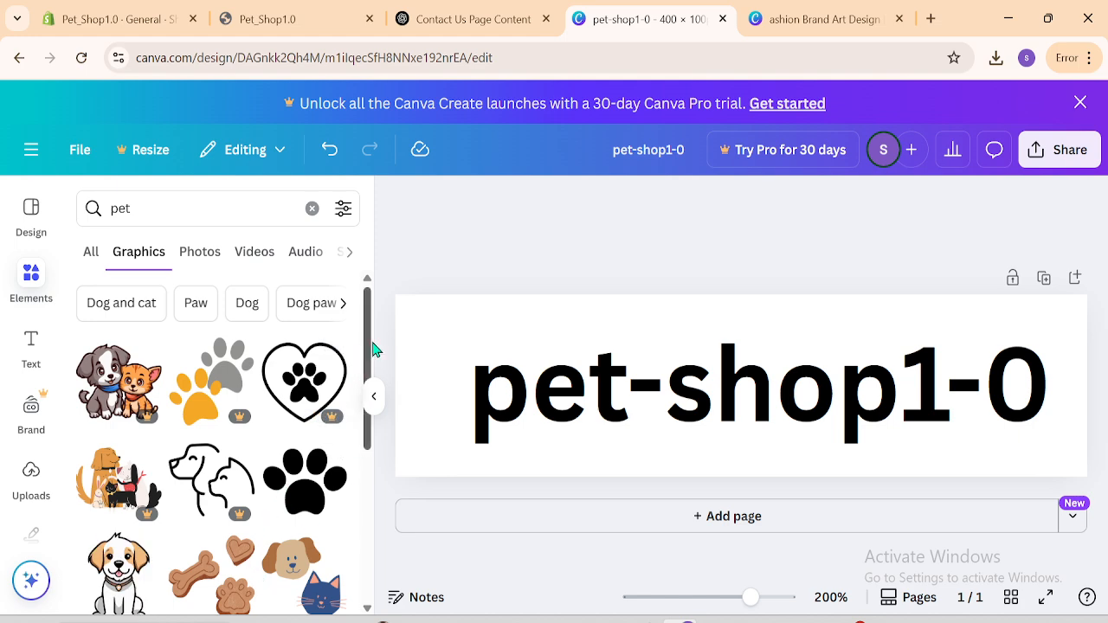
Step: Add the sitting puppy graphic to the design and place it in the space left of the heading
{"action": "scroll", "coordinate": [371, 381], "scroll_direction": "down", "scroll_amount": 2}
{"action": "scroll", "coordinate": [387, 431], "scroll_direction": "up", "scroll_amount": 1}
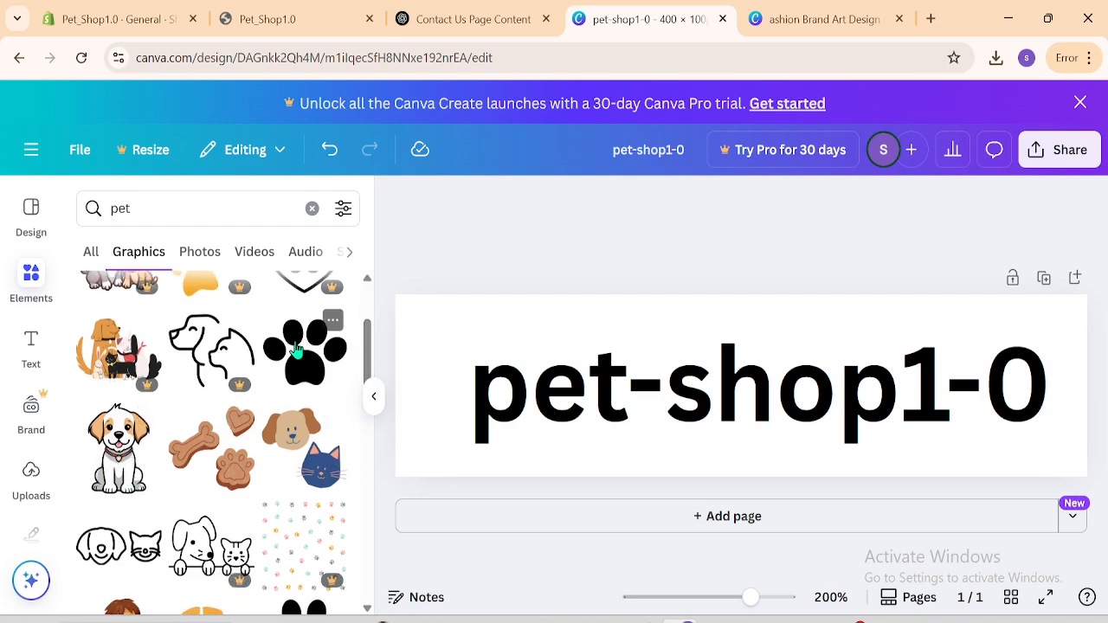
{"action": "left_click_drag", "start_coordinate": [368, 407], "coordinate": [366, 506]}
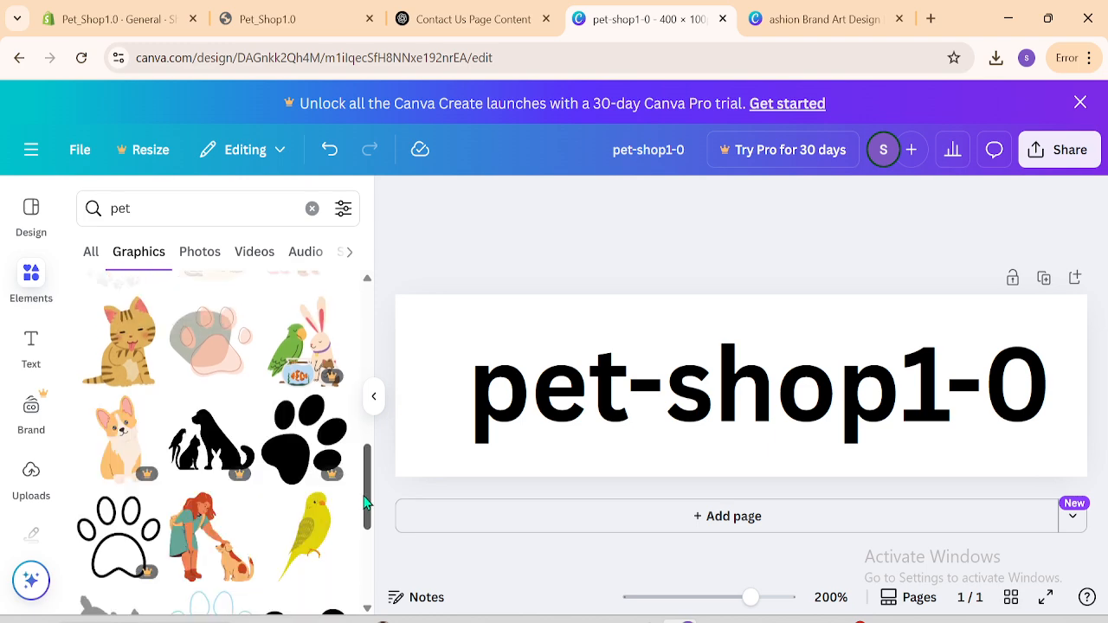
{"action": "left_click_drag", "start_coordinate": [364, 502], "coordinate": [362, 363]}
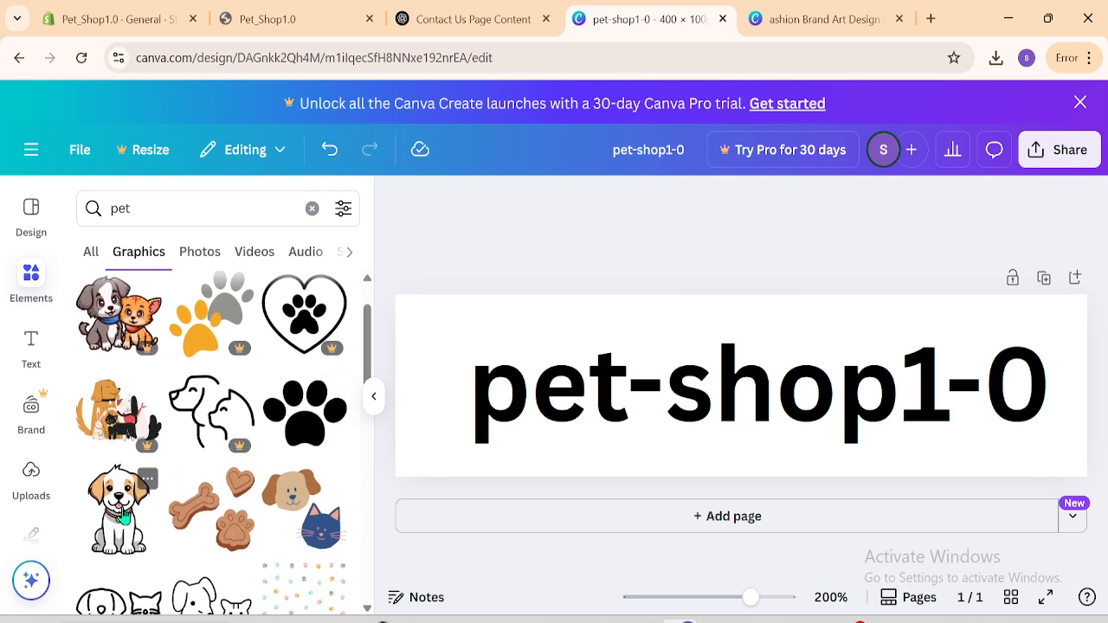
{"action": "left_click", "coordinate": [124, 517]}
{"action": "left_click_drag", "start_coordinate": [755, 465], "coordinate": [453, 460]}
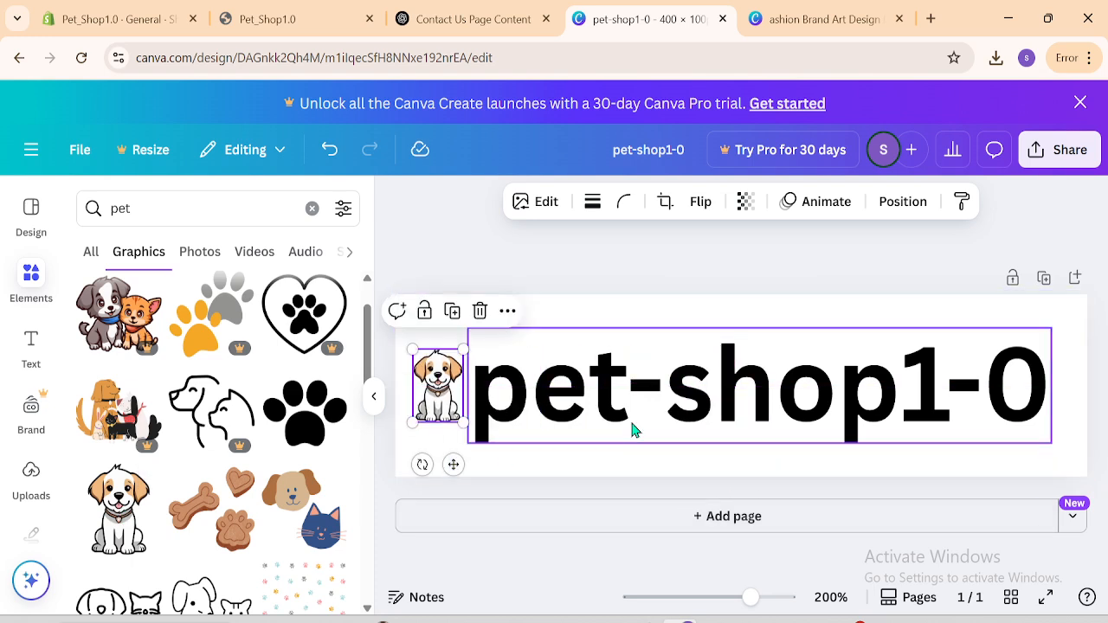
Step: Enlarge the puppy graphic slightly, align its base with the heading's text box, and position the heading right beside it
{"action": "left_click_drag", "start_coordinate": [633, 431], "coordinate": [644, 424]}
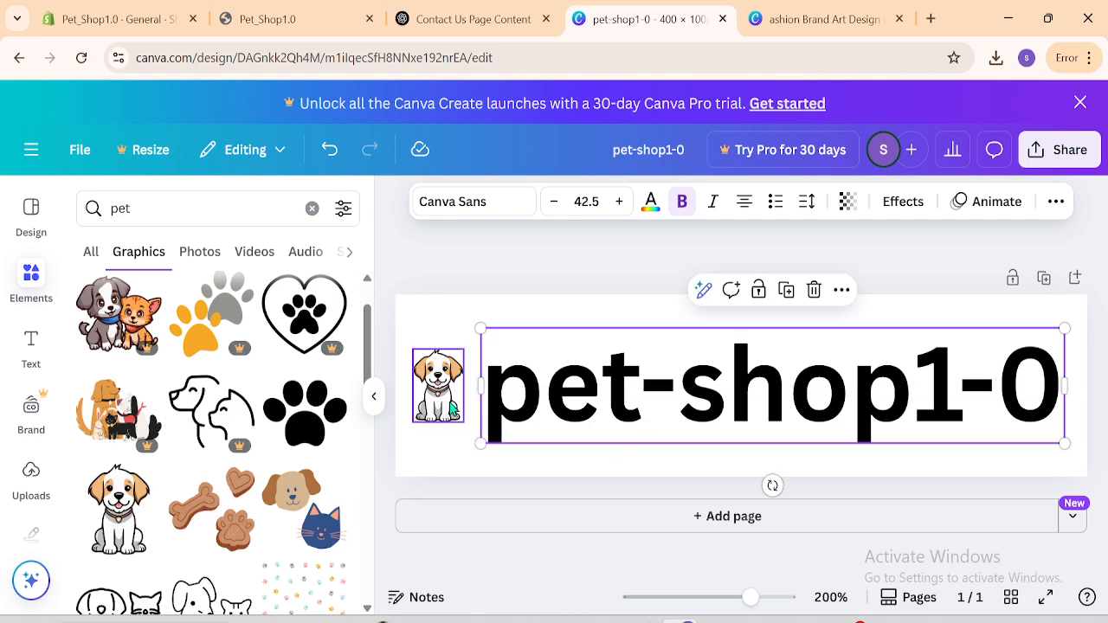
{"action": "left_click", "coordinate": [437, 390]}
{"action": "left_click_drag", "start_coordinate": [414, 353], "coordinate": [400, 327]}
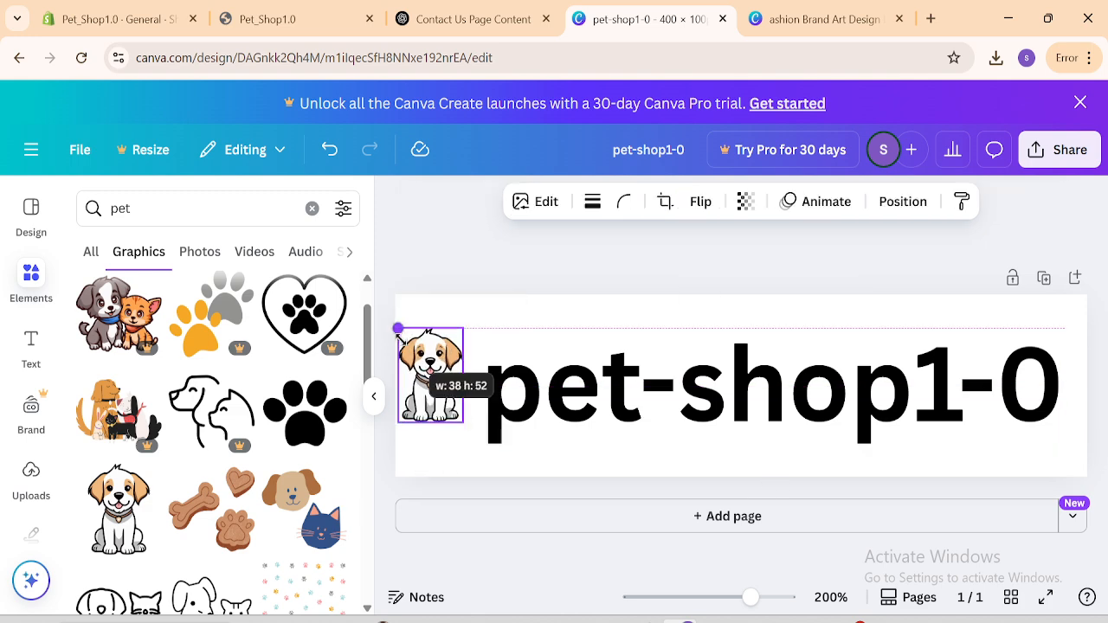
{"action": "left_click_drag", "start_coordinate": [440, 375], "coordinate": [446, 395]}
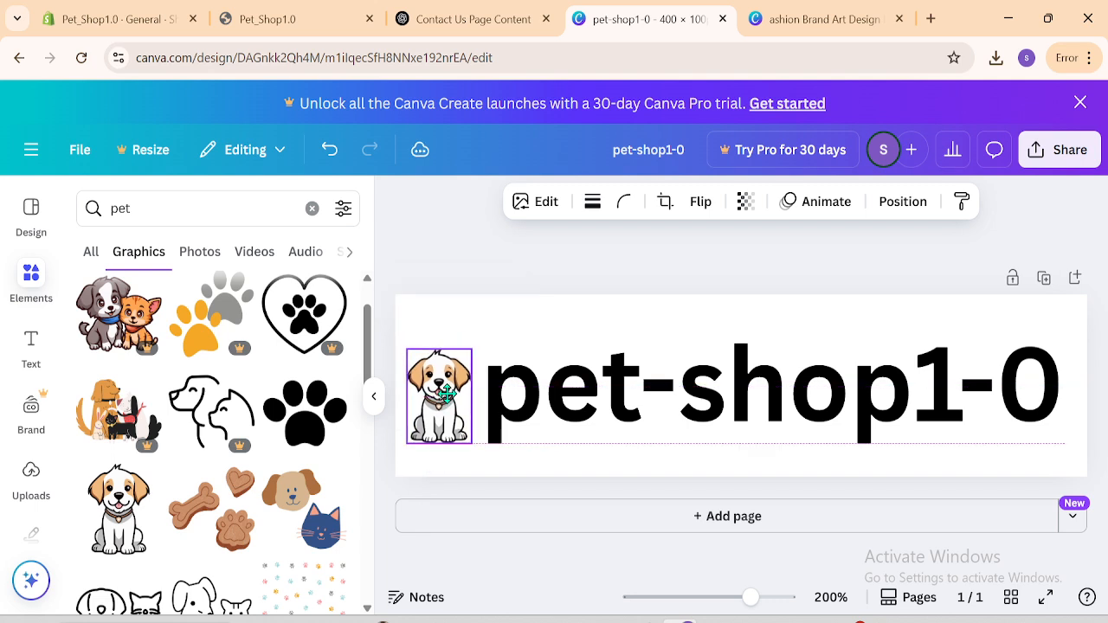
{"action": "mouse_move", "coordinate": [472, 442]}
{"action": "left_mouse_down"}
{"action": "mouse_move", "coordinate": [477, 453]}
{"action": "mouse_move", "coordinate": [472, 442]}
{"action": "left_mouse_up"}
{"action": "mouse_move", "coordinate": [406, 349]}
{"action": "left_mouse_down"}
{"action": "mouse_move", "coordinate": [414, 369]}
{"action": "mouse_move", "coordinate": [412, 356]}
{"action": "left_mouse_up"}
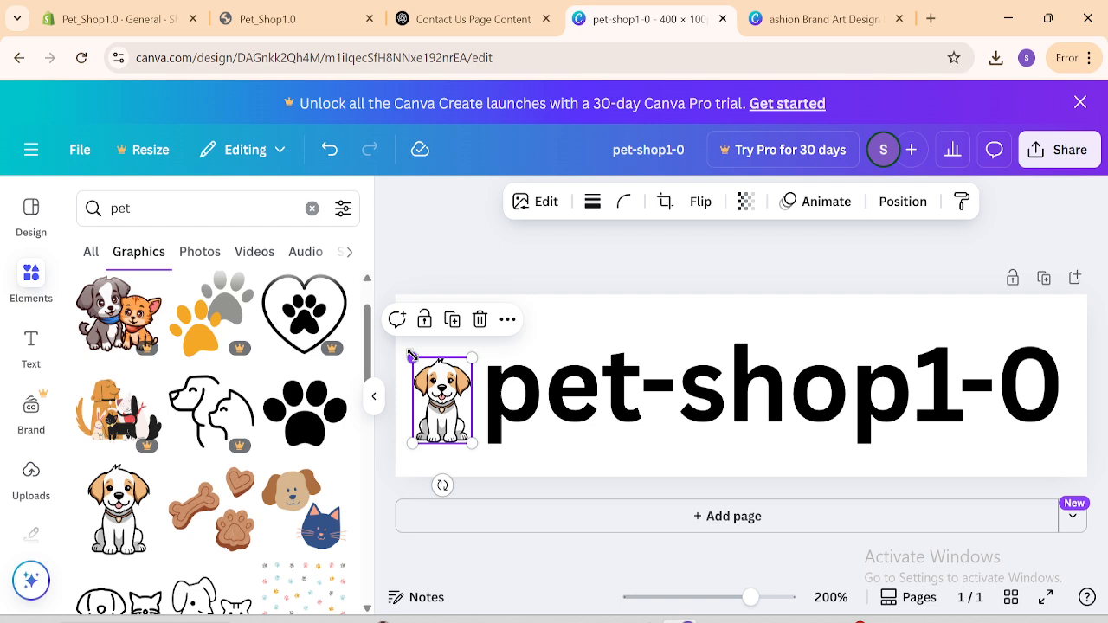
{"action": "left_click", "coordinate": [459, 223]}
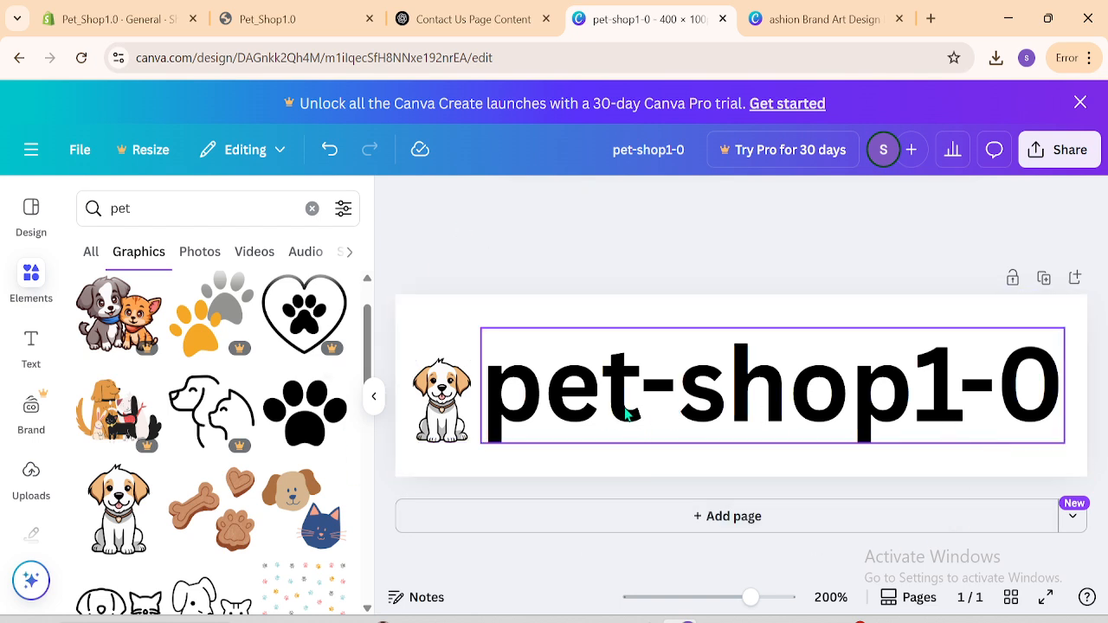
{"action": "left_click_drag", "start_coordinate": [625, 415], "coordinate": [615, 400]}
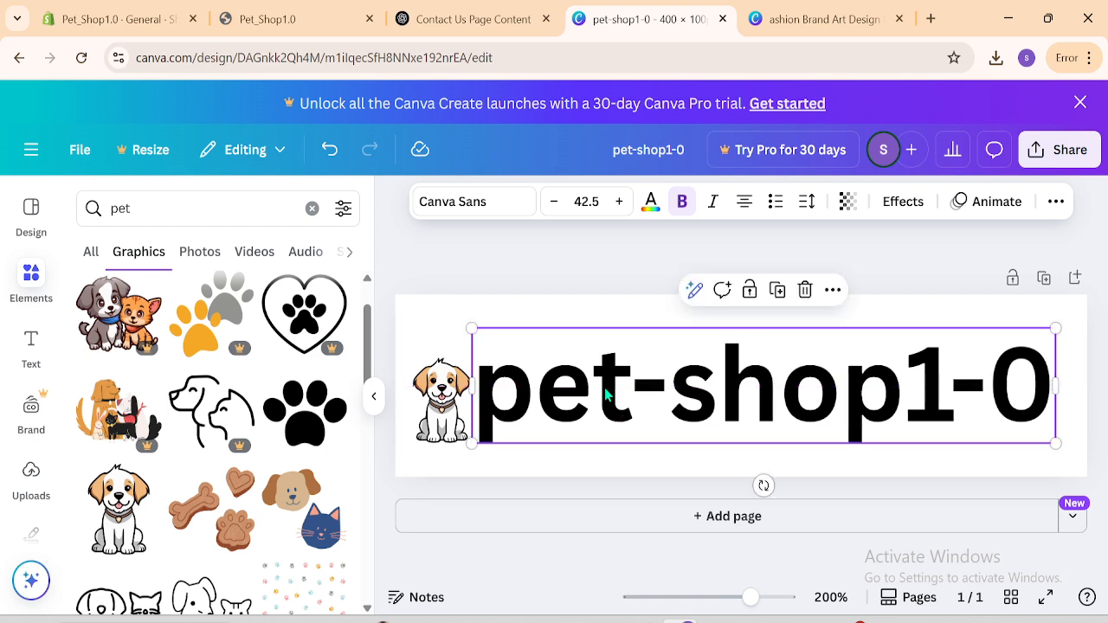
{"action": "left_click", "coordinate": [563, 266]}
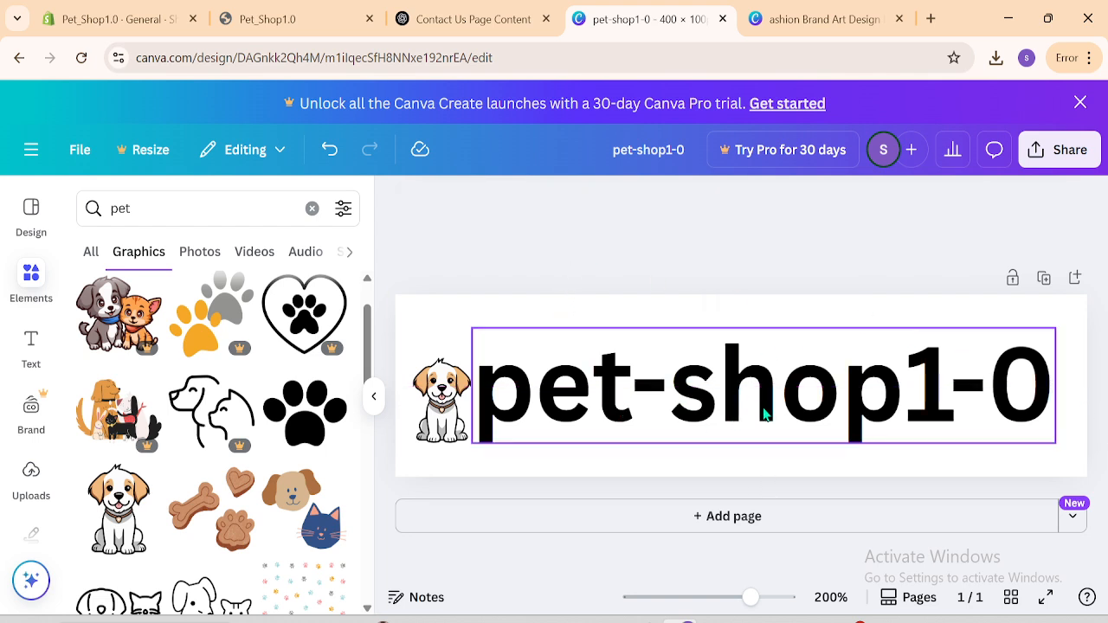
Step: Try League Spartan on the pet-shop1-0 heading, and set its font to Archivo Black
{"action": "left_click", "coordinate": [806, 397]}
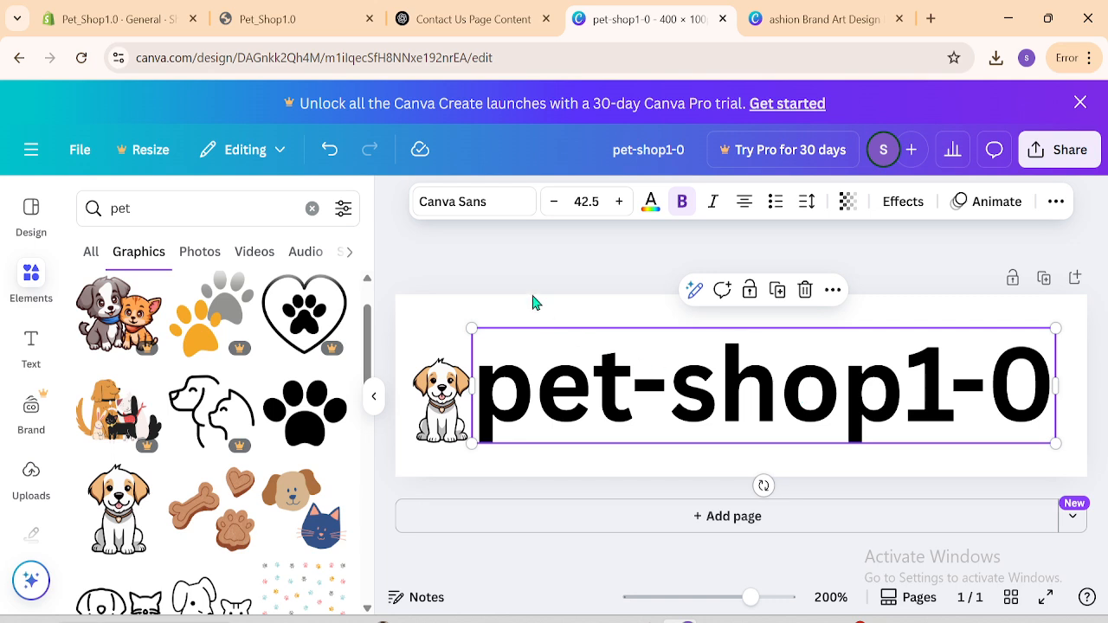
{"action": "left_click", "coordinate": [459, 204]}
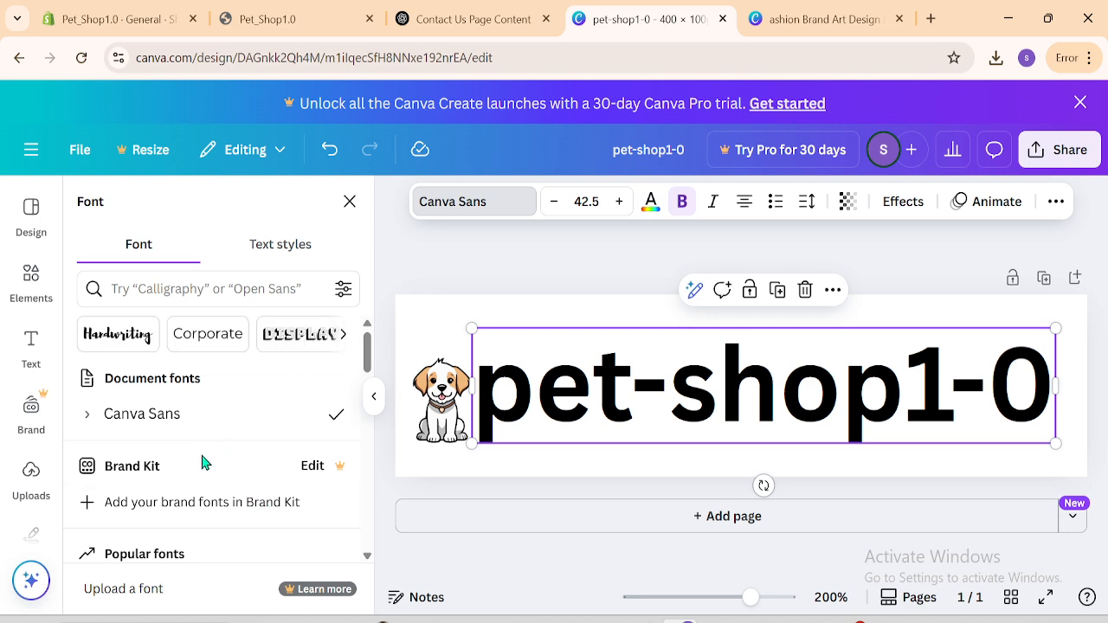
{"action": "scroll", "coordinate": [366, 355], "scroll_direction": "down", "scroll_amount": 2}
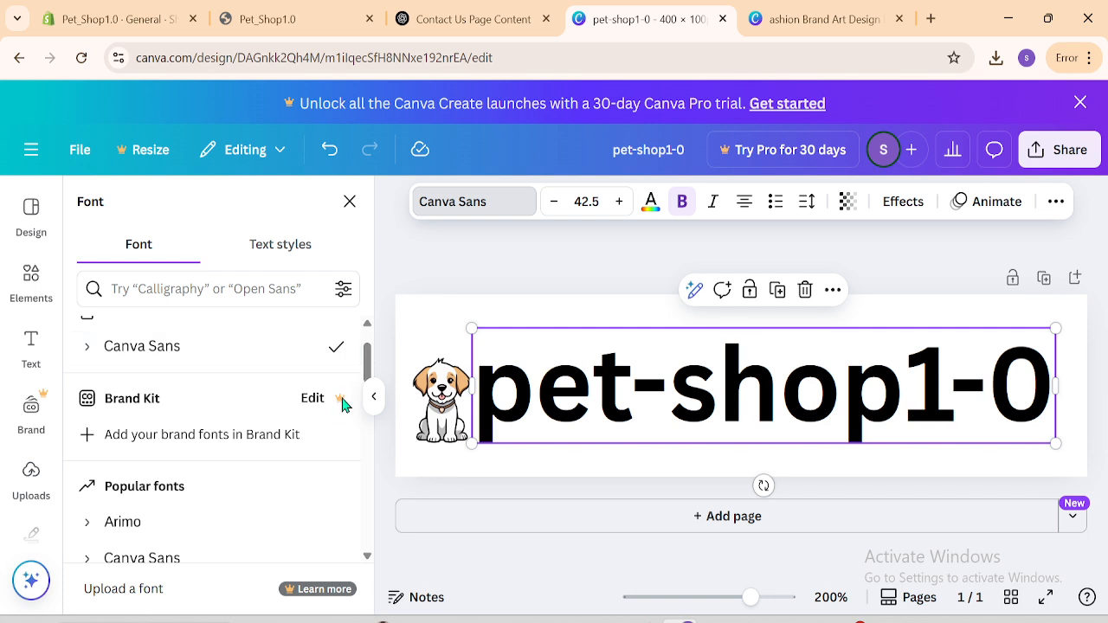
{"action": "key", "text": "ctrl"}
{"action": "key", "text": "ctrl"}
{"action": "mouse_move", "coordinate": [364, 370]}
{"action": "left_mouse_down"}
{"action": "mouse_move", "coordinate": [361, 442]}
{"action": "mouse_move", "coordinate": [357, 374]}
{"action": "left_mouse_up"}
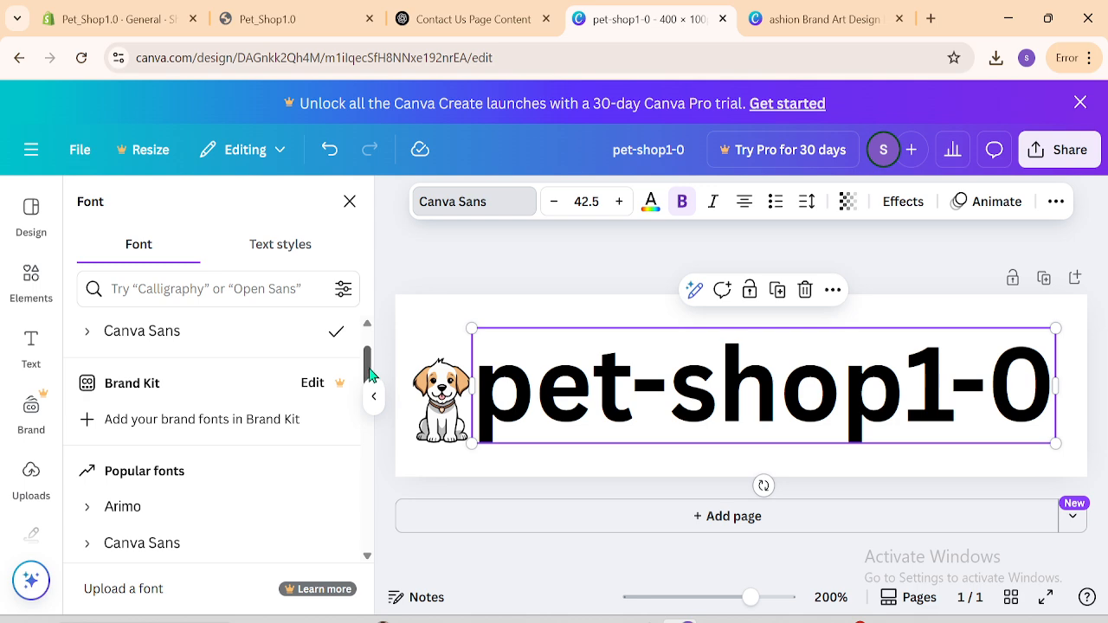
{"action": "left_click_drag", "start_coordinate": [369, 374], "coordinate": [363, 423]}
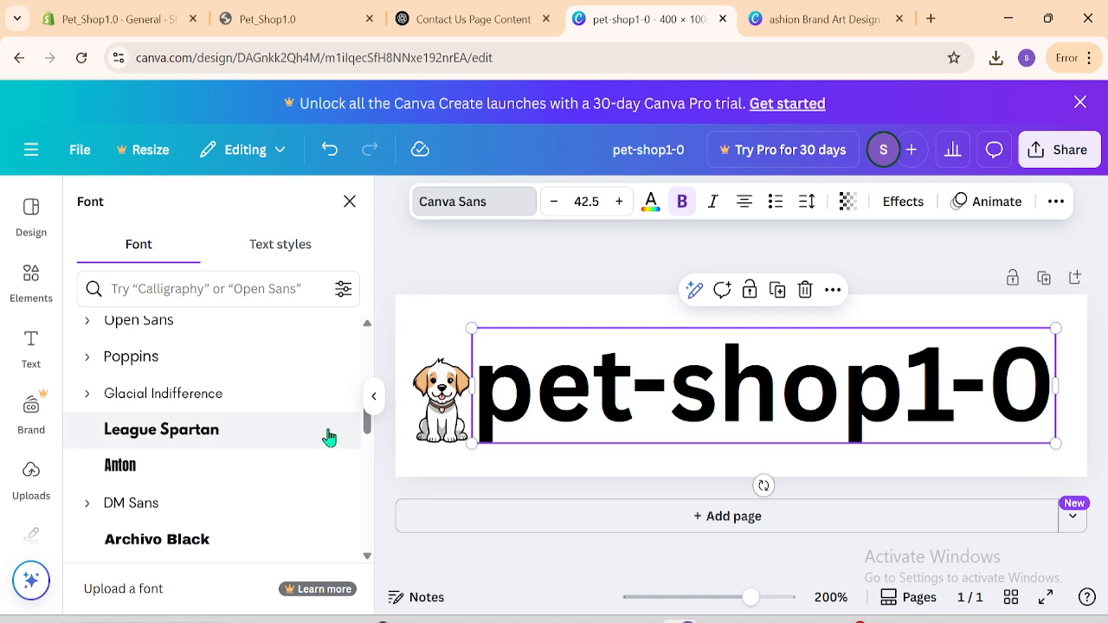
{"action": "left_click", "coordinate": [152, 432]}
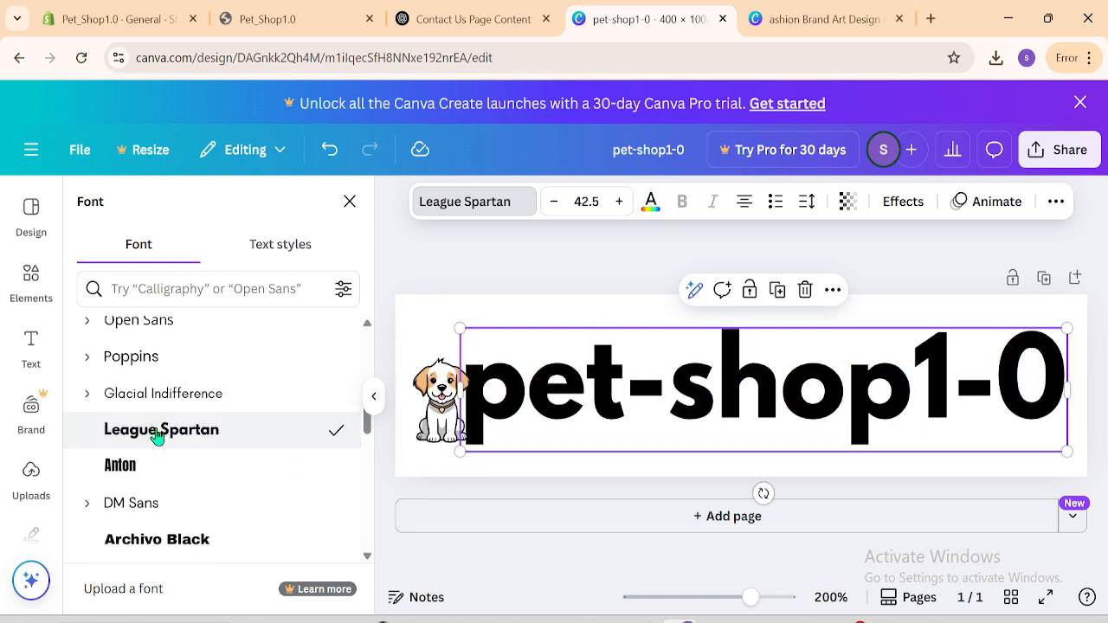
{"action": "scroll", "coordinate": [371, 433], "scroll_direction": "down", "scroll_amount": 1}
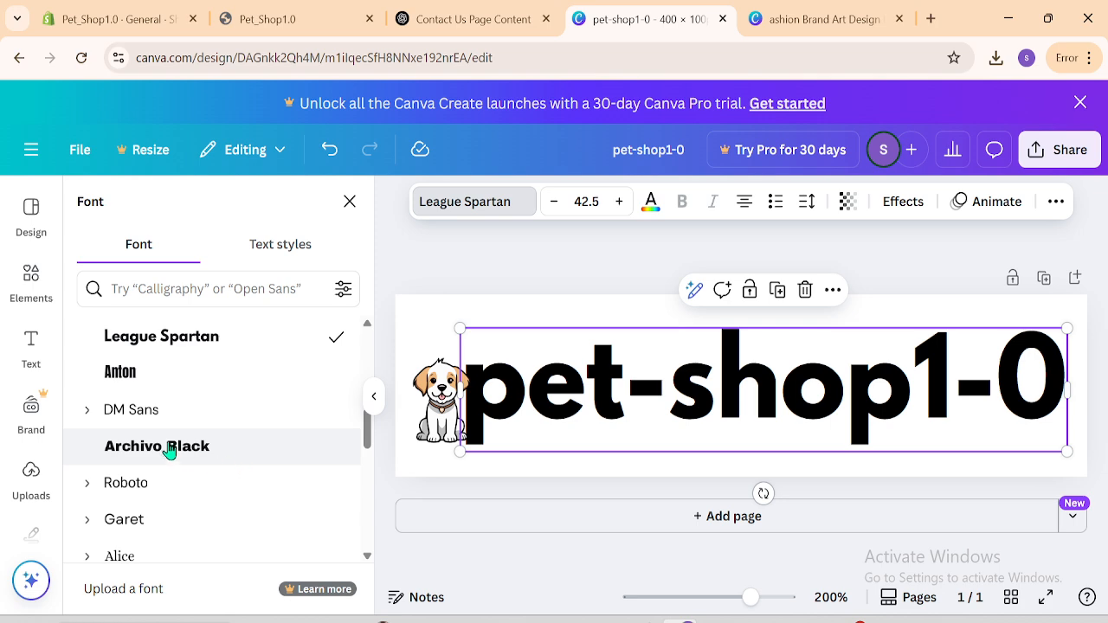
{"action": "left_click", "coordinate": [132, 458]}
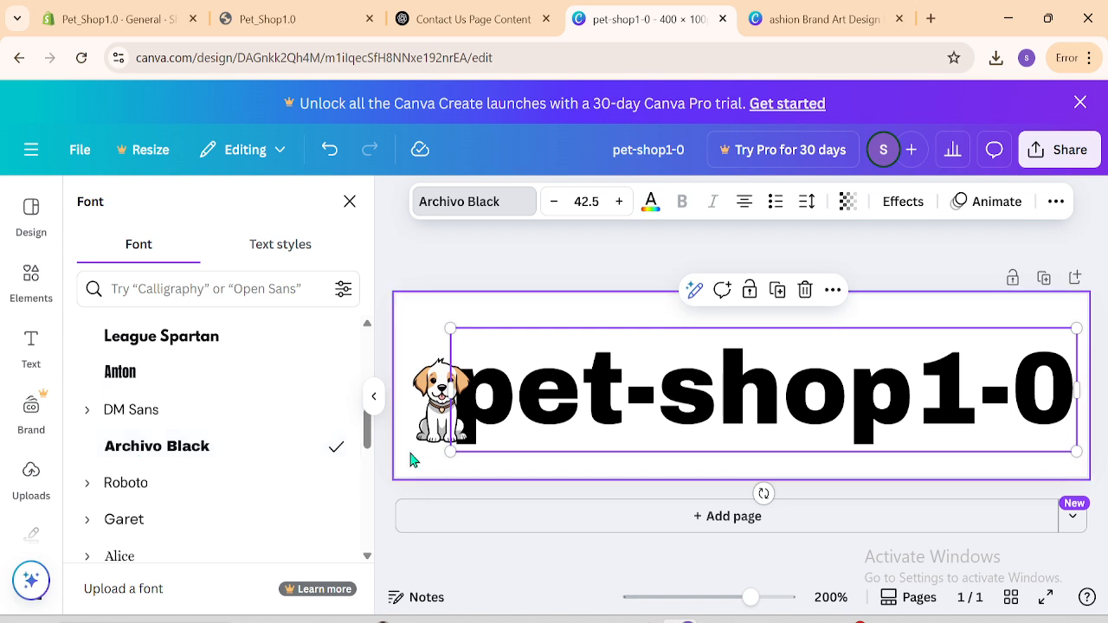
Step: Try the Brittany font on the pet-shop1-0 heading and undo the change
{"action": "scroll", "coordinate": [367, 442], "scroll_direction": "down", "scroll_amount": 2}
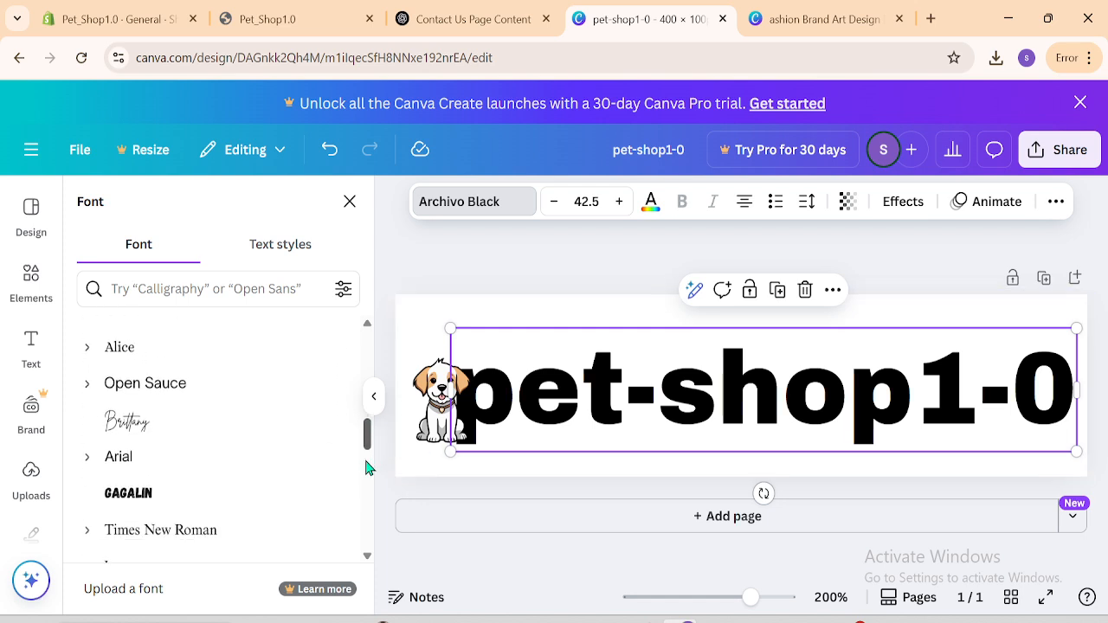
{"action": "left_click", "coordinate": [119, 423]}
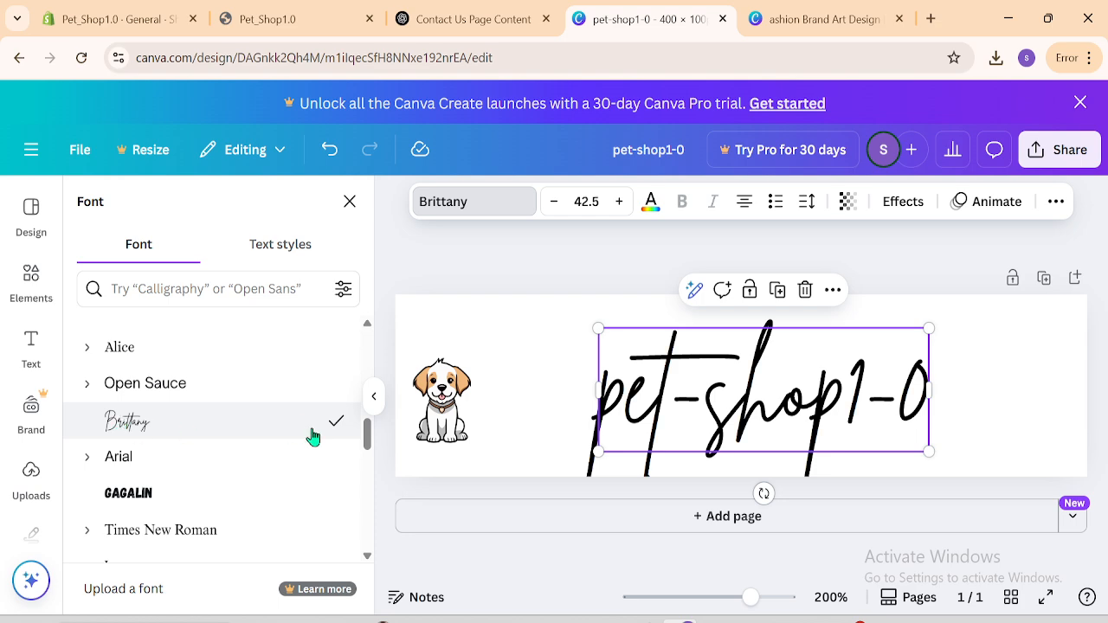
{"action": "key", "text": "ctrl+z"}
Step: Reduce the pet-shop1-0 heading to size 39.5 so it no longer overlaps the puppy graphic
{"action": "left_click", "coordinate": [609, 419]}
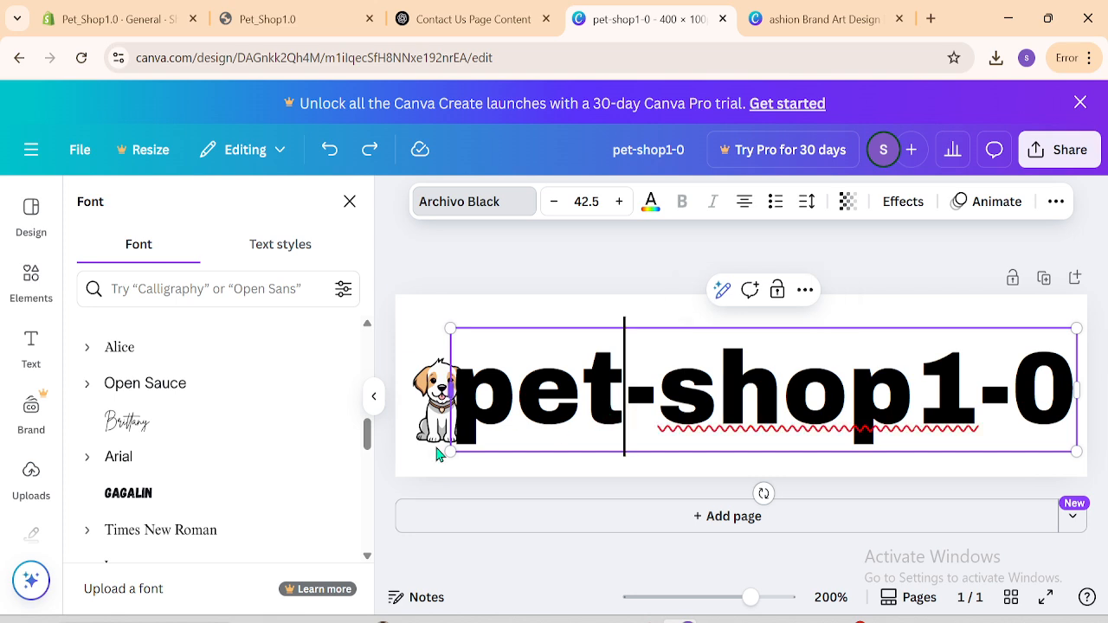
{"action": "left_click", "coordinate": [548, 202]}
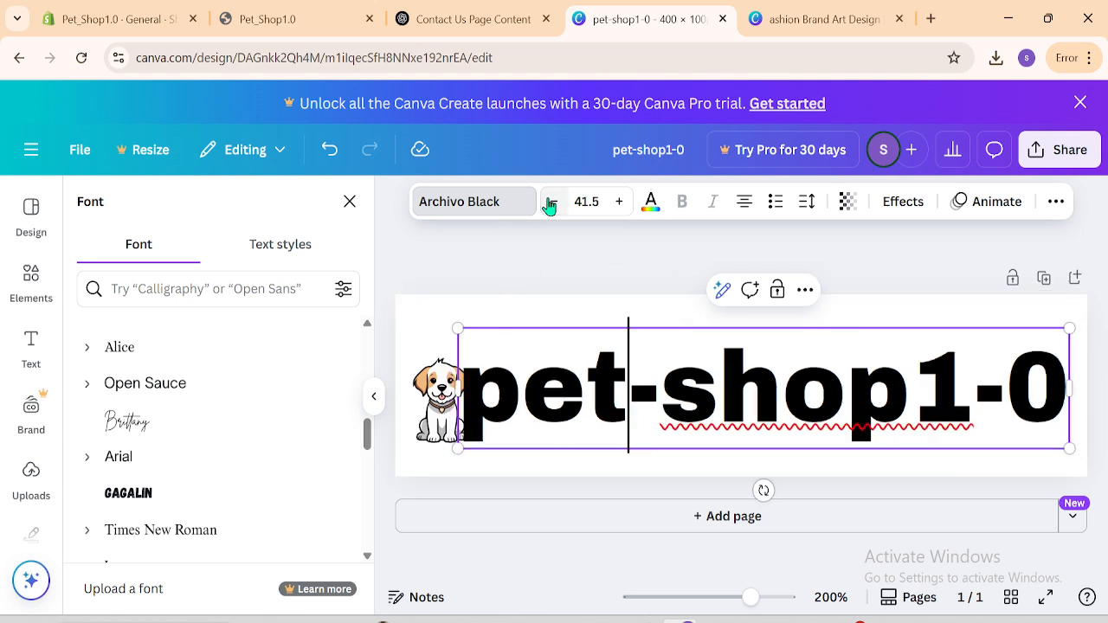
{"action": "left_click", "coordinate": [547, 202]}
{"action": "left_click", "coordinate": [547, 202]}
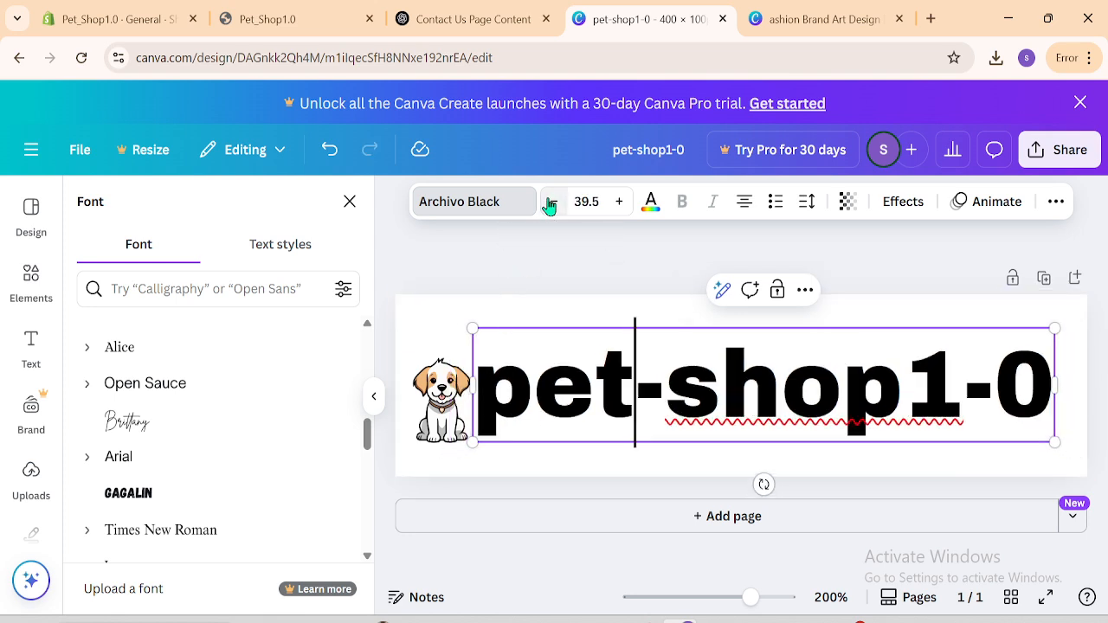
{"action": "left_click", "coordinate": [618, 202]}
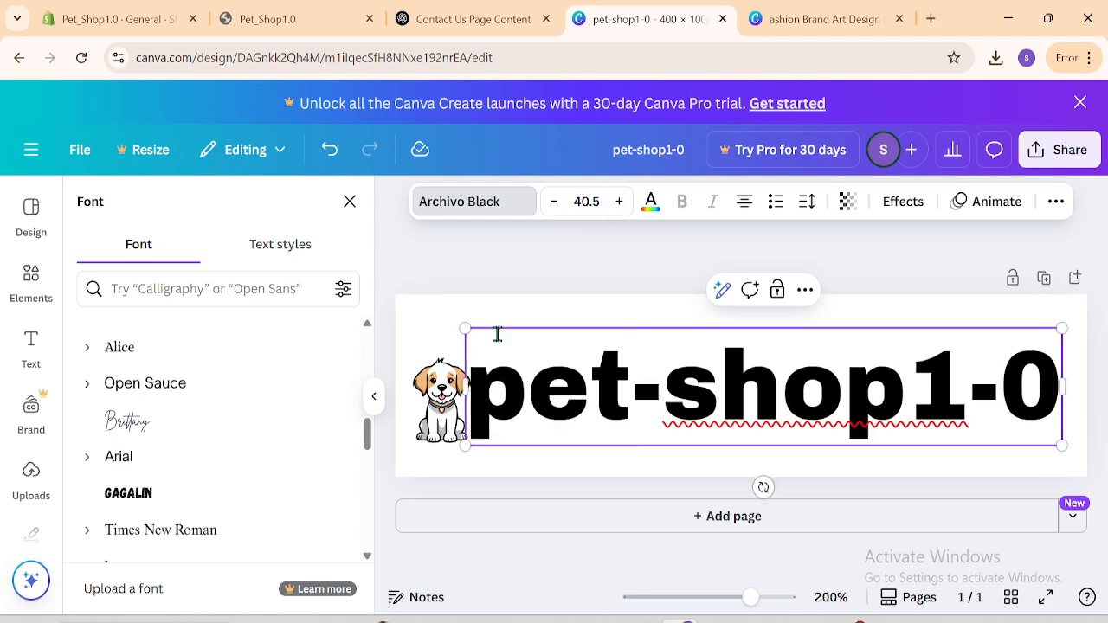
{"action": "left_click", "coordinate": [574, 257]}
{"action": "left_click", "coordinate": [564, 245]}
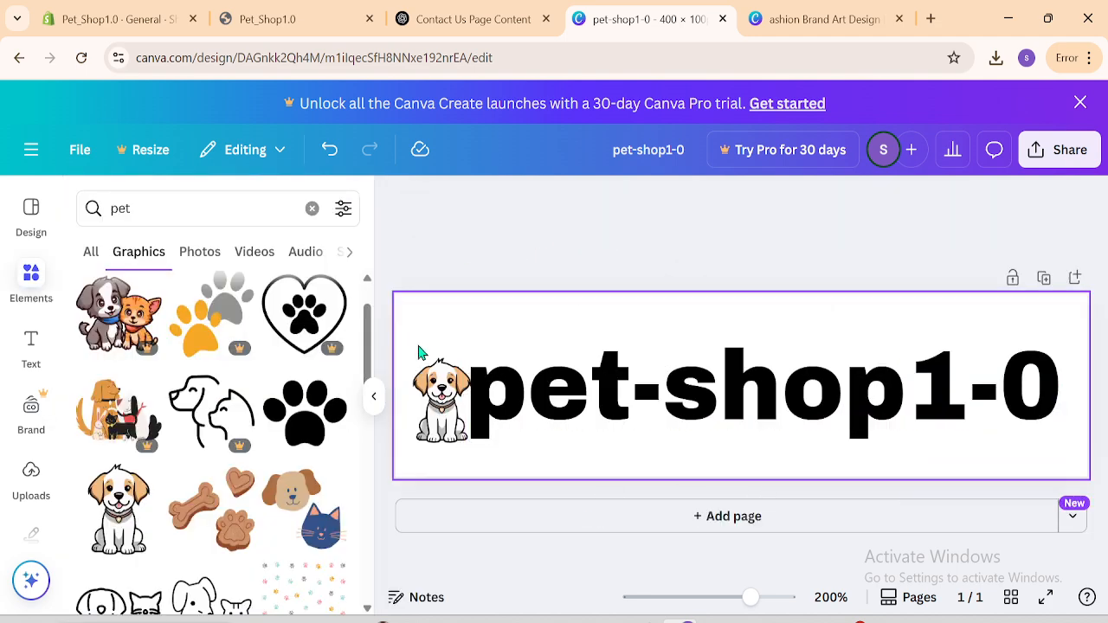
{"action": "left_click", "coordinate": [630, 414]}
{"action": "left_click", "coordinate": [561, 210]}
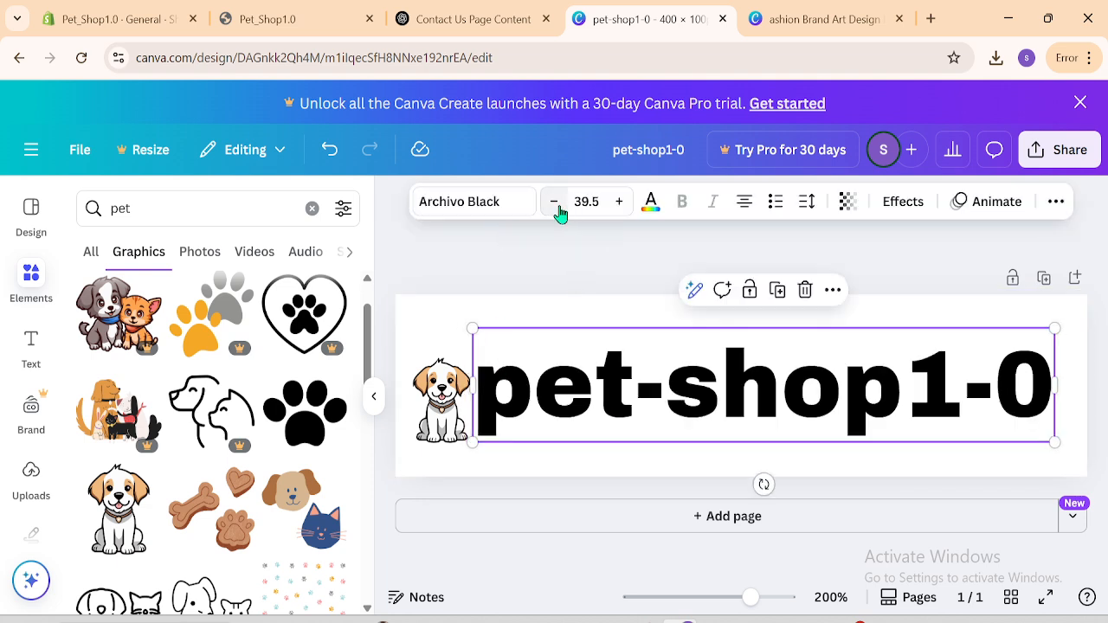
{"action": "left_click", "coordinate": [538, 258]}
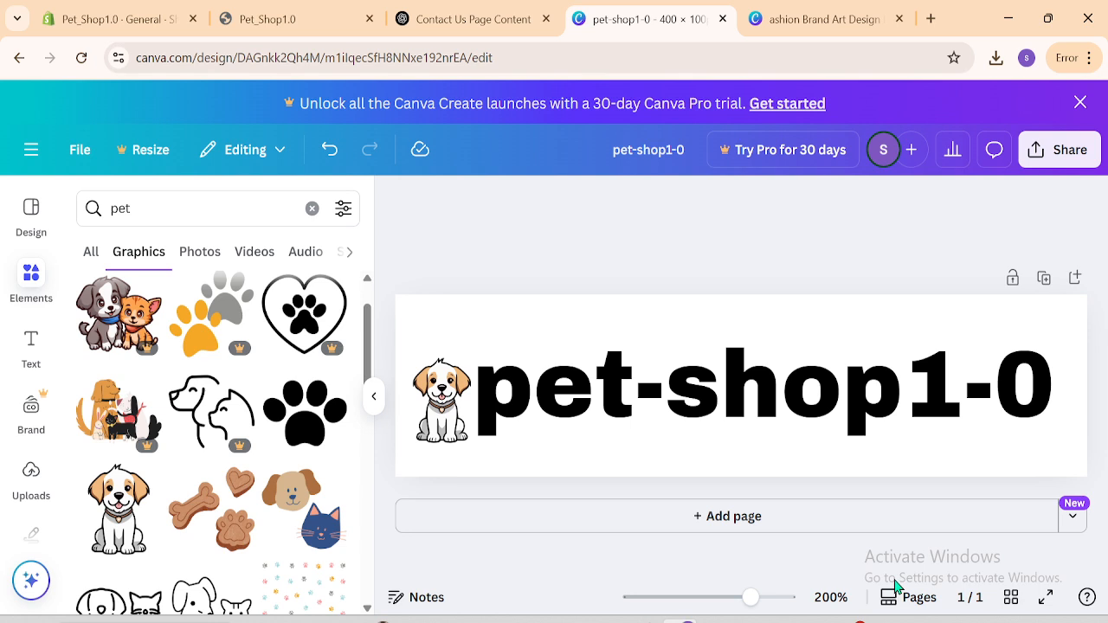
Step: Download the pet-shop1-0 design as a 400 × 100 px PNG
{"action": "left_click", "coordinate": [1070, 159]}
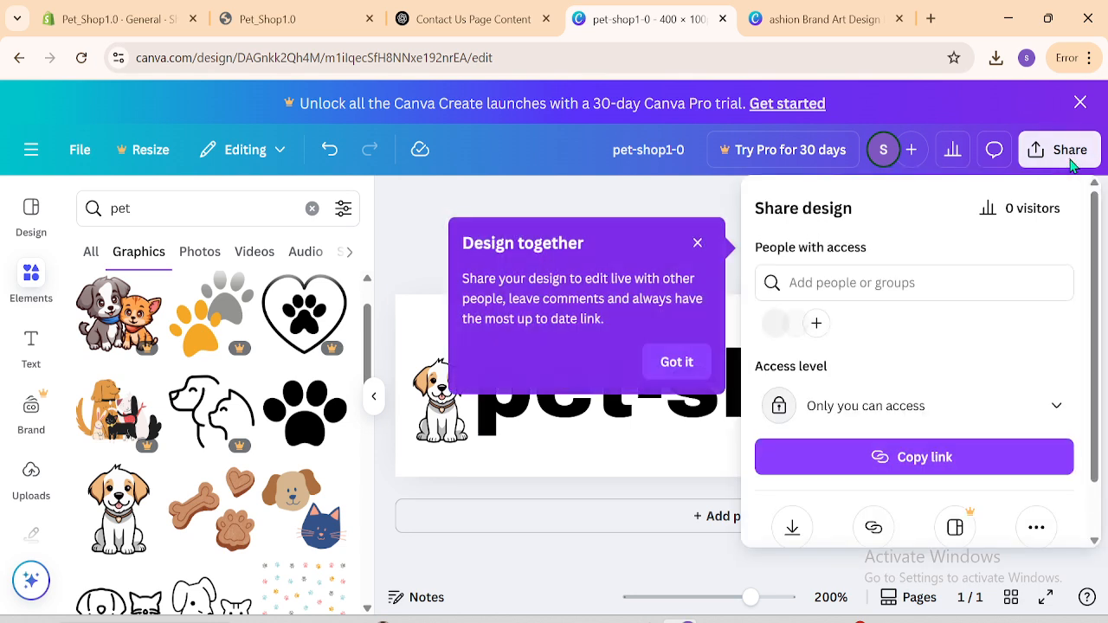
{"action": "left_click", "coordinate": [793, 530]}
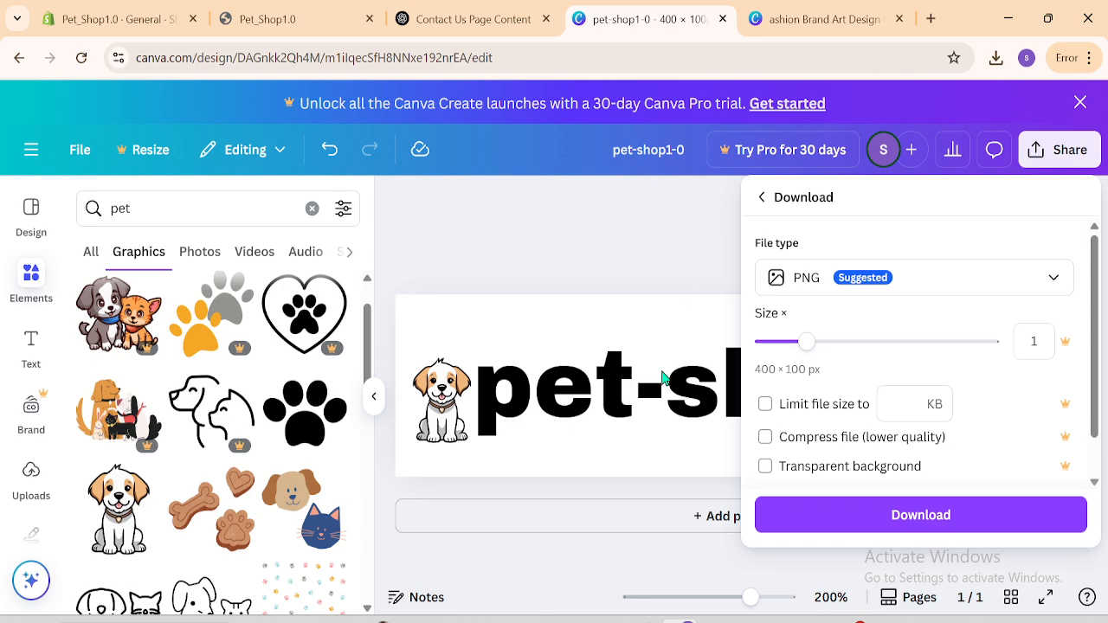
{"action": "left_click", "coordinate": [927, 526]}
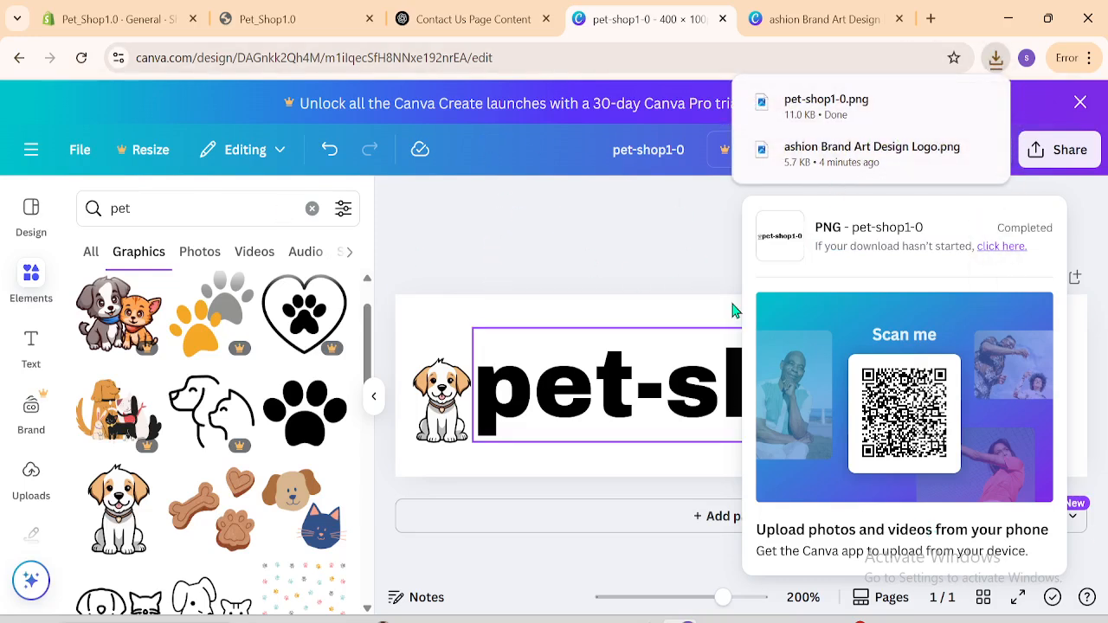
Step: Switch to the Shopify admin, close the profile editor and store settings, and open the online store's themes
{"action": "left_click", "coordinate": [98, 9]}
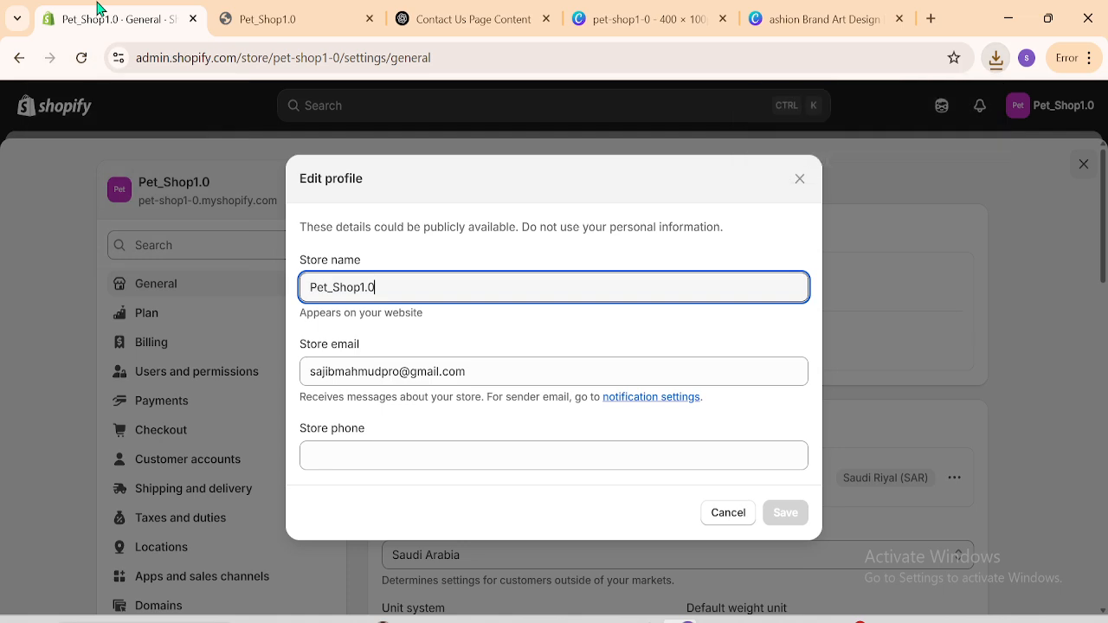
{"action": "left_click", "coordinate": [797, 180]}
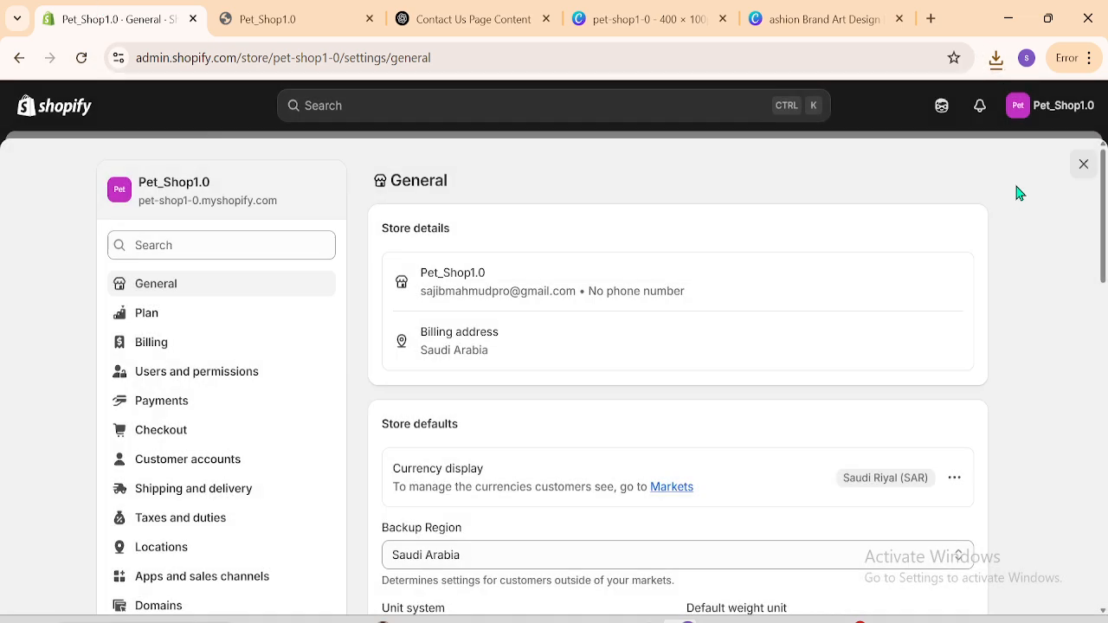
{"action": "left_click", "coordinate": [1083, 164]}
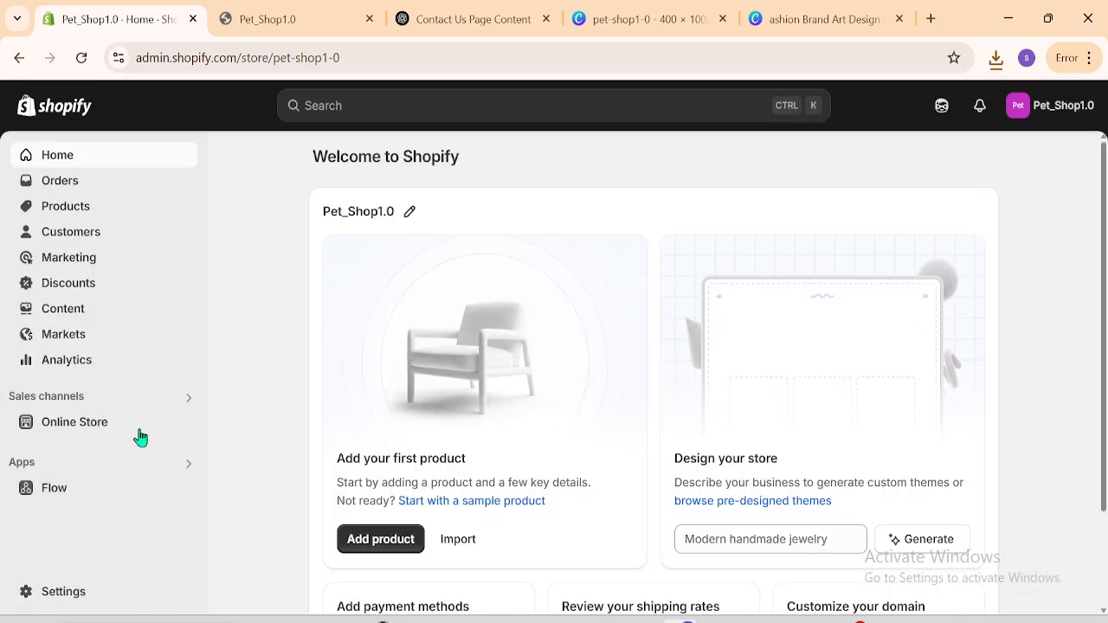
{"action": "left_click", "coordinate": [90, 424]}
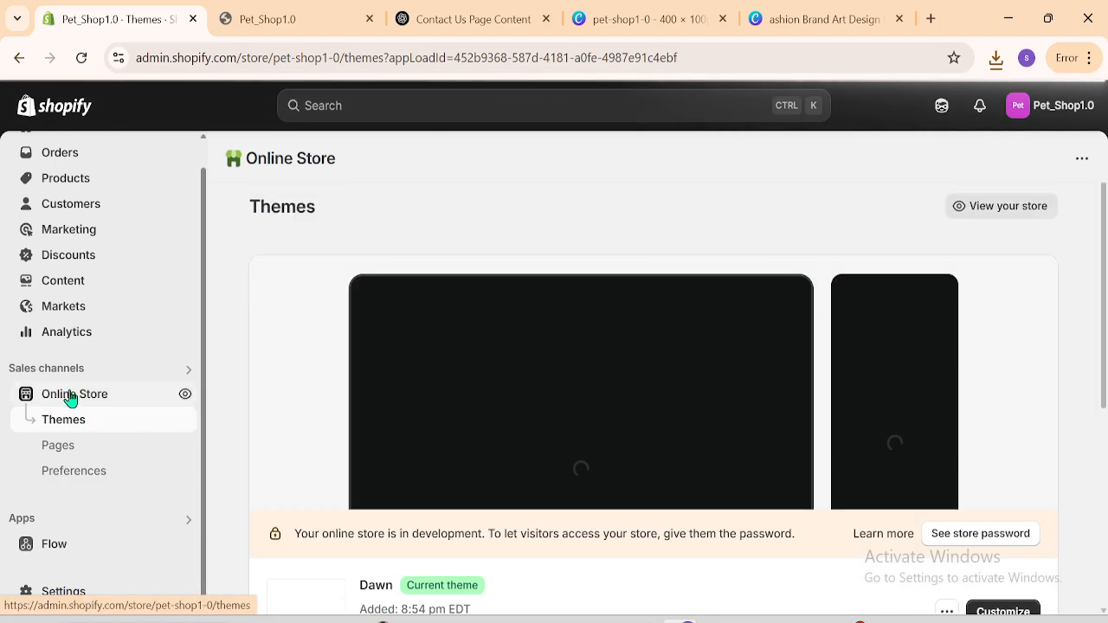
Step: Open the Dawn theme's customizer in a new browser tab, switch to it, and close both Canva tabs
{"action": "scroll", "coordinate": [1000, 446], "scroll_direction": "down", "scroll_amount": 2}
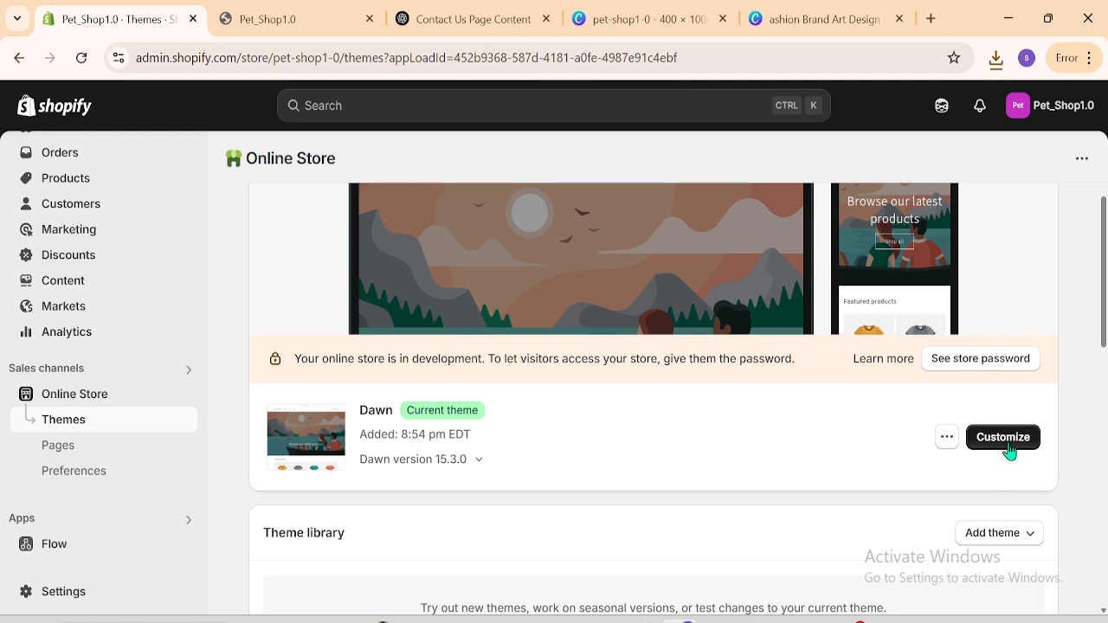
{"action": "right_click", "coordinate": [1007, 439]}
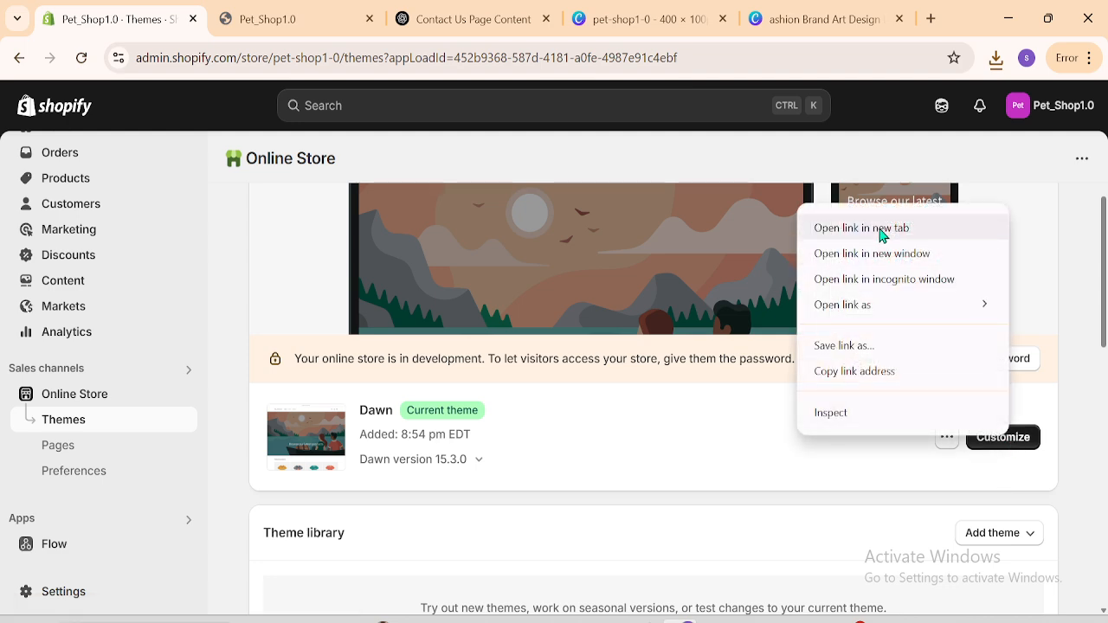
{"action": "left_click", "coordinate": [881, 235]}
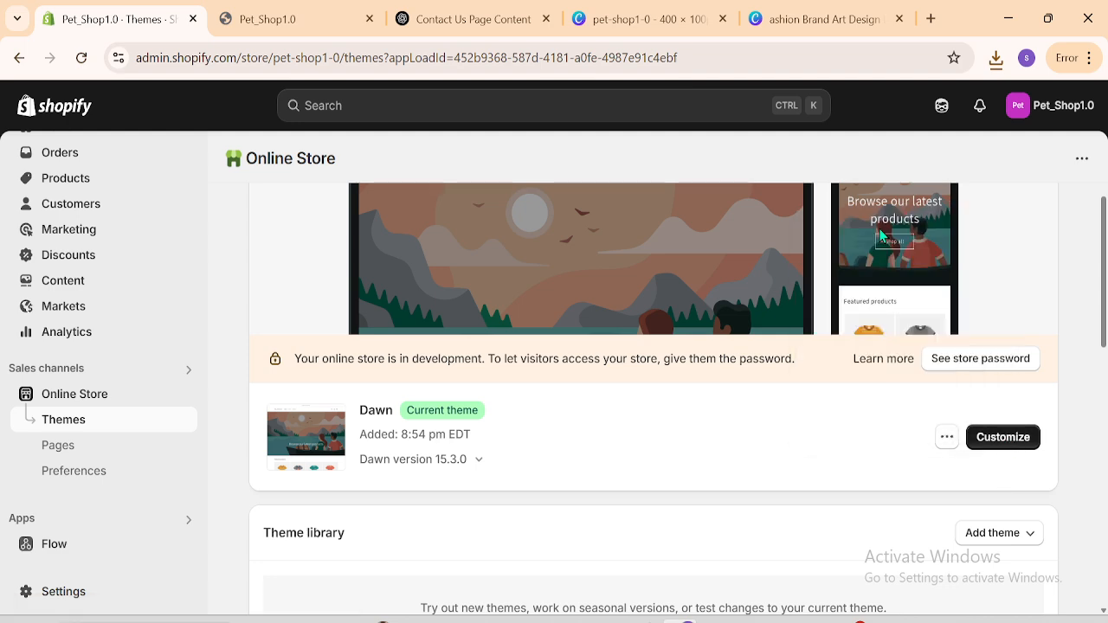
{"action": "left_click", "coordinate": [246, 11]}
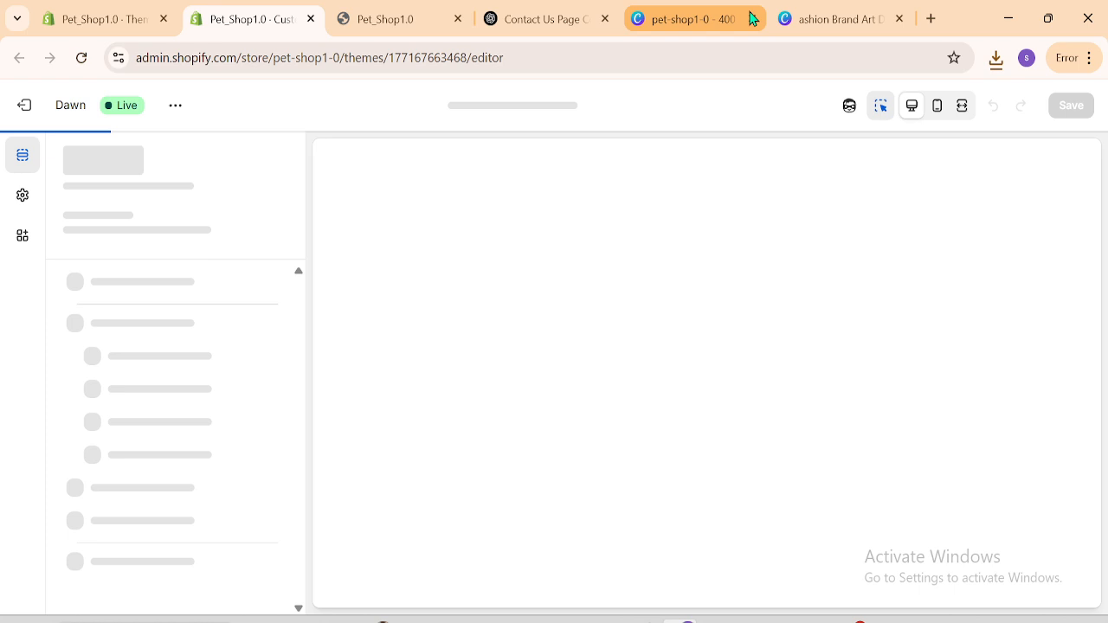
{"action": "left_click", "coordinate": [751, 18]}
{"action": "left_click", "coordinate": [752, 18]}
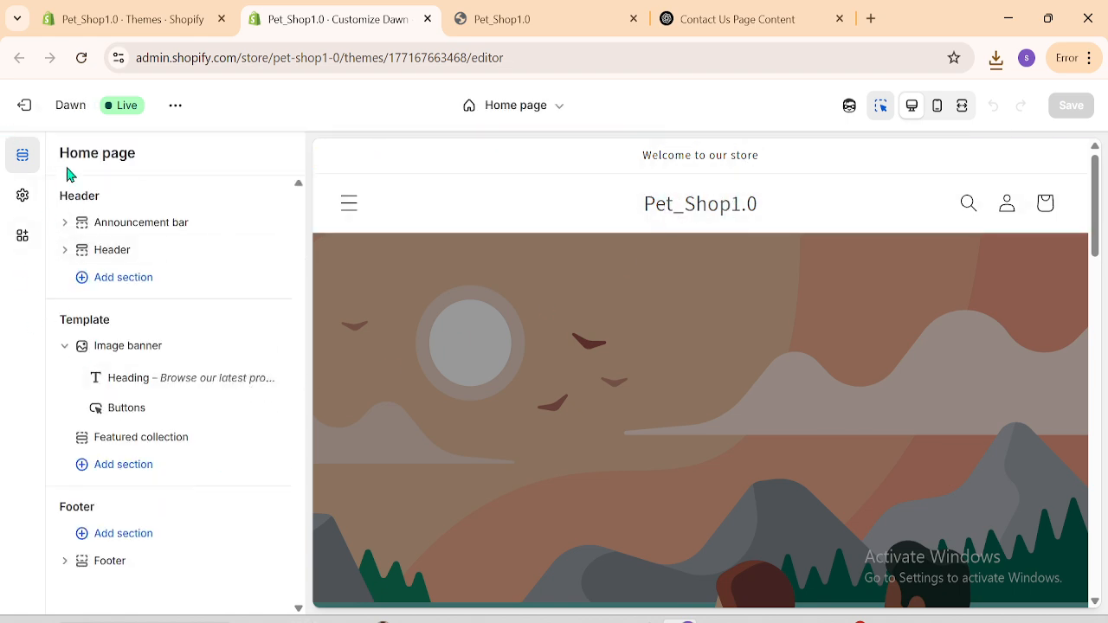
Step: In the theme's logo settings, set the downloaded ashion Brand Art Design Logo.png as the store logo
{"action": "left_click", "coordinate": [63, 348]}
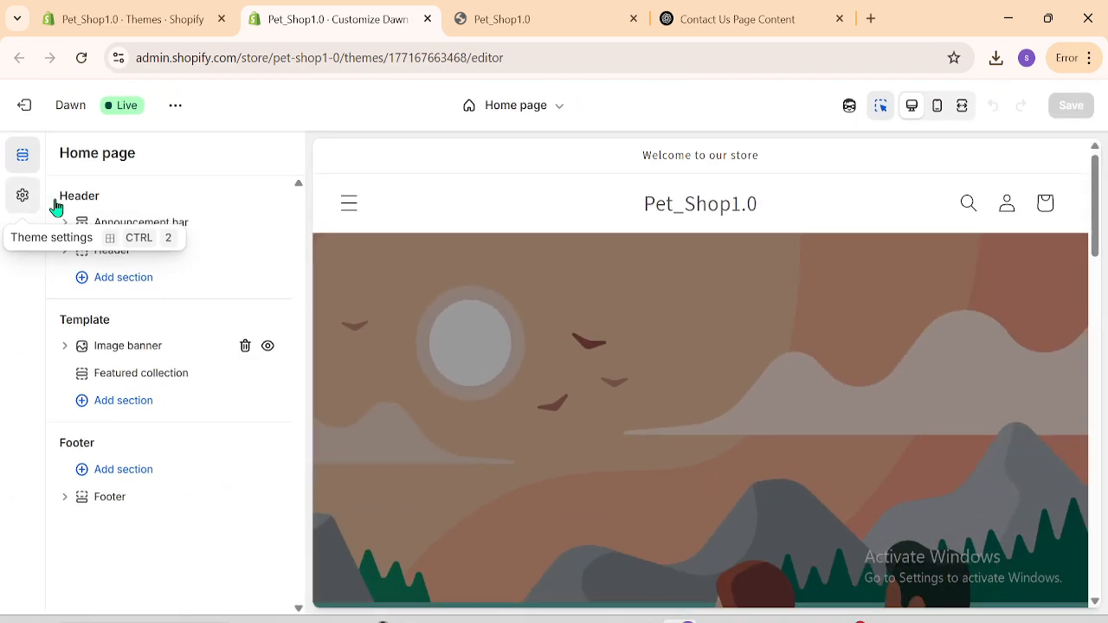
{"action": "left_click", "coordinate": [20, 202]}
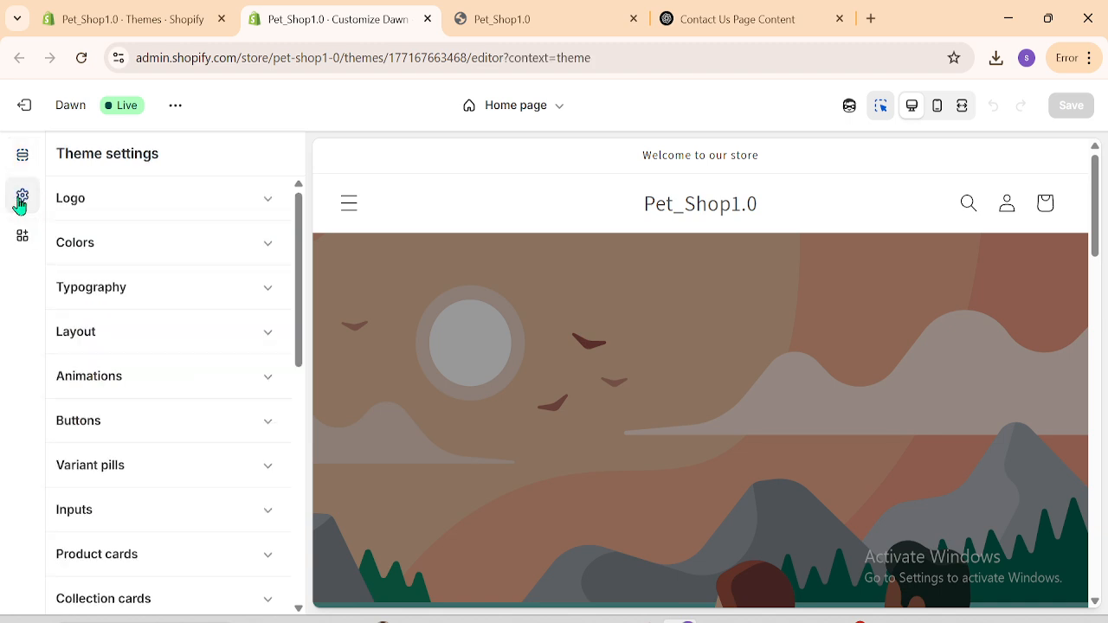
{"action": "left_click", "coordinate": [165, 202]}
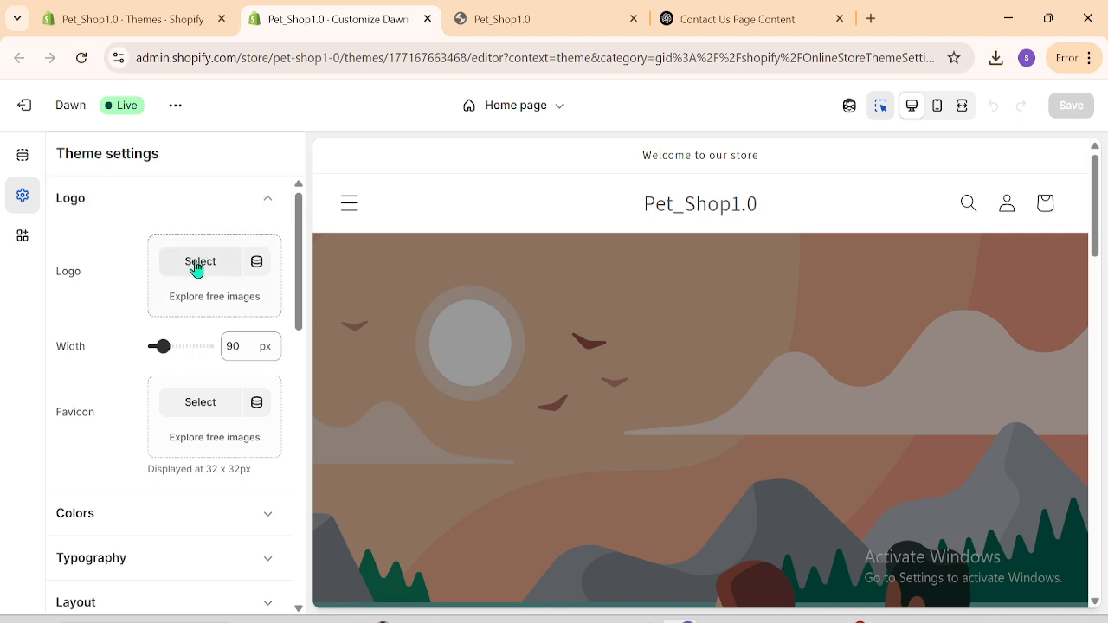
{"action": "left_click", "coordinate": [996, 58]}
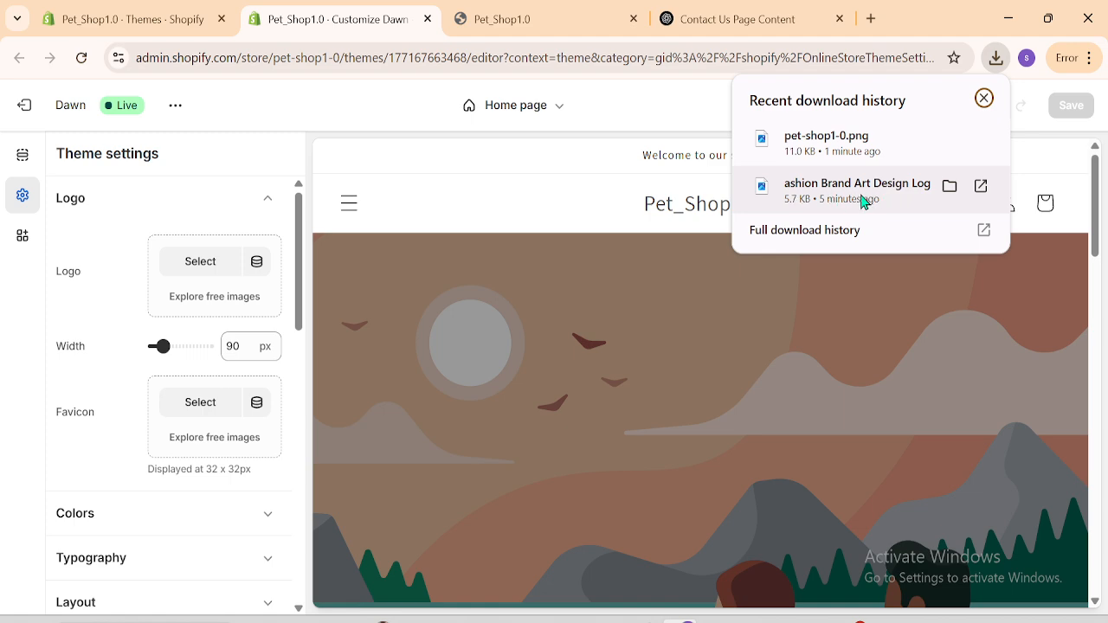
{"action": "left_click_drag", "start_coordinate": [870, 185], "coordinate": [208, 274]}
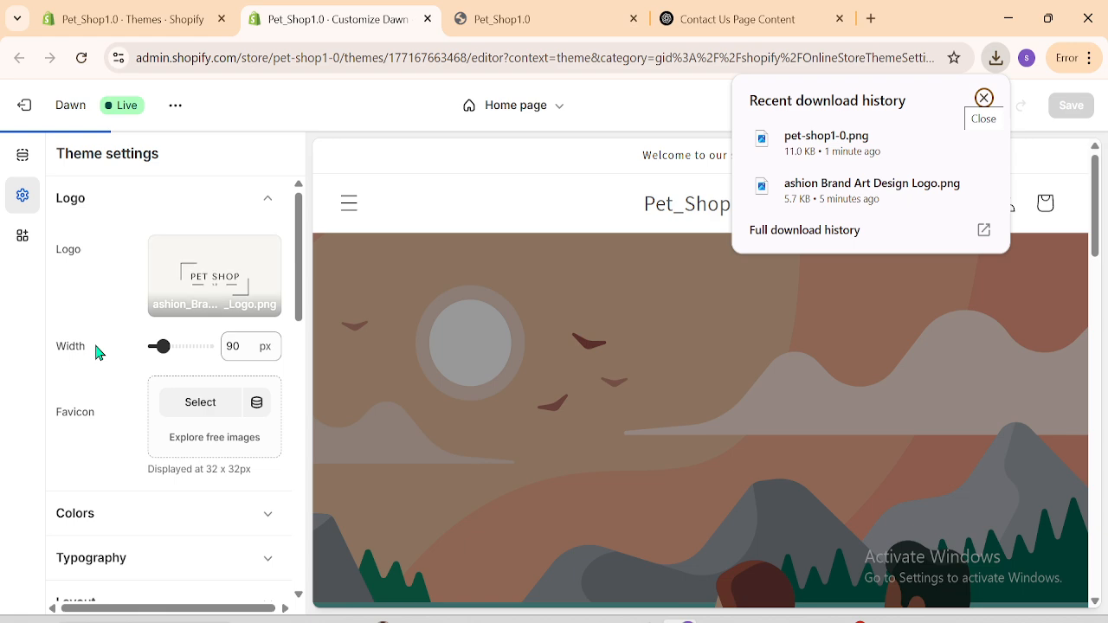
{"action": "left_click", "coordinate": [13, 329]}
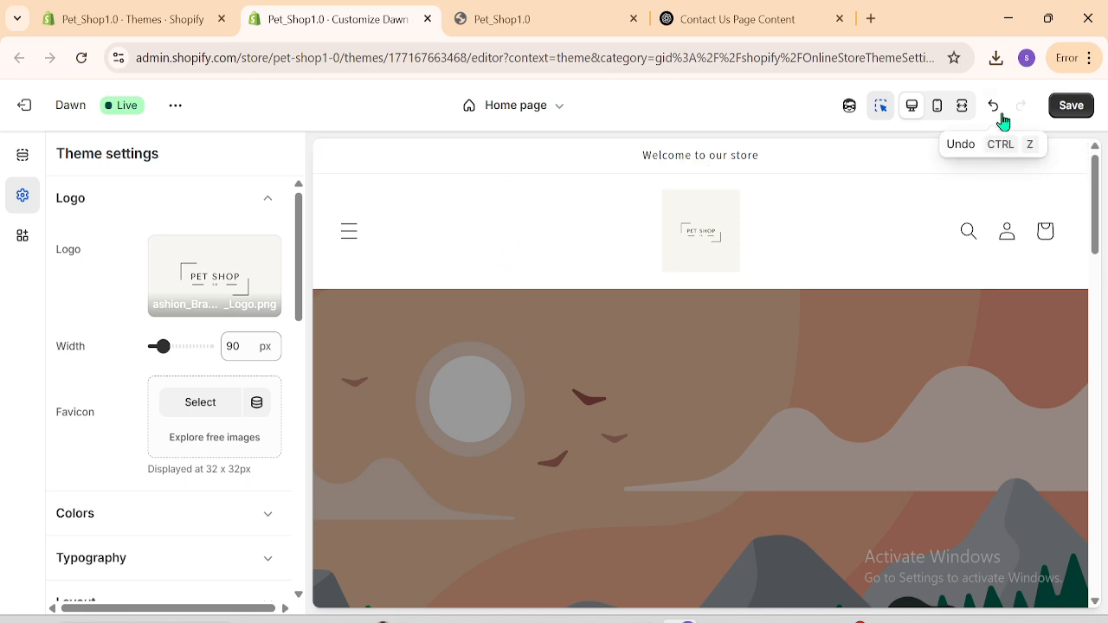
Step: Preview the home page header with the new logo at full width, and return to the desktop view
{"action": "left_click", "coordinate": [962, 108]}
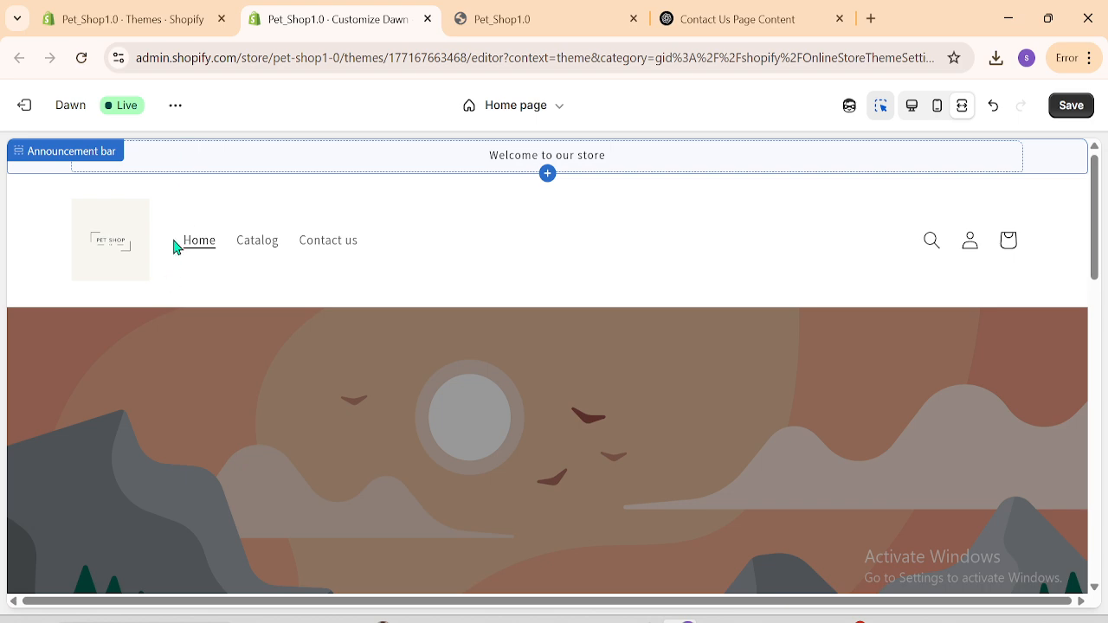
{"action": "left_click", "coordinate": [915, 107]}
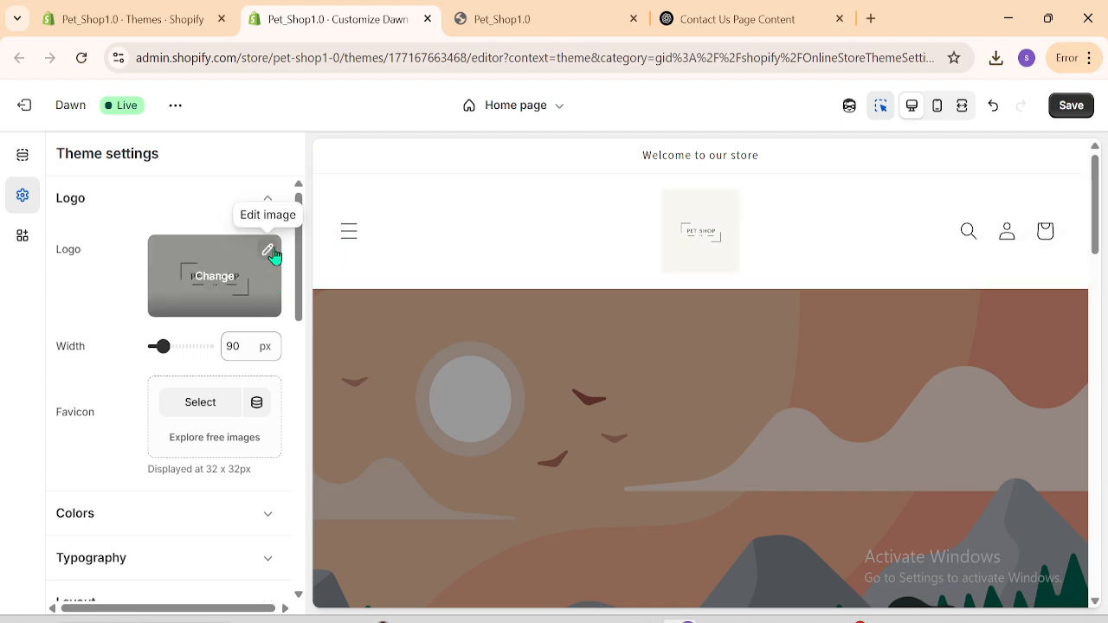
{"action": "left_click", "coordinate": [266, 253]}
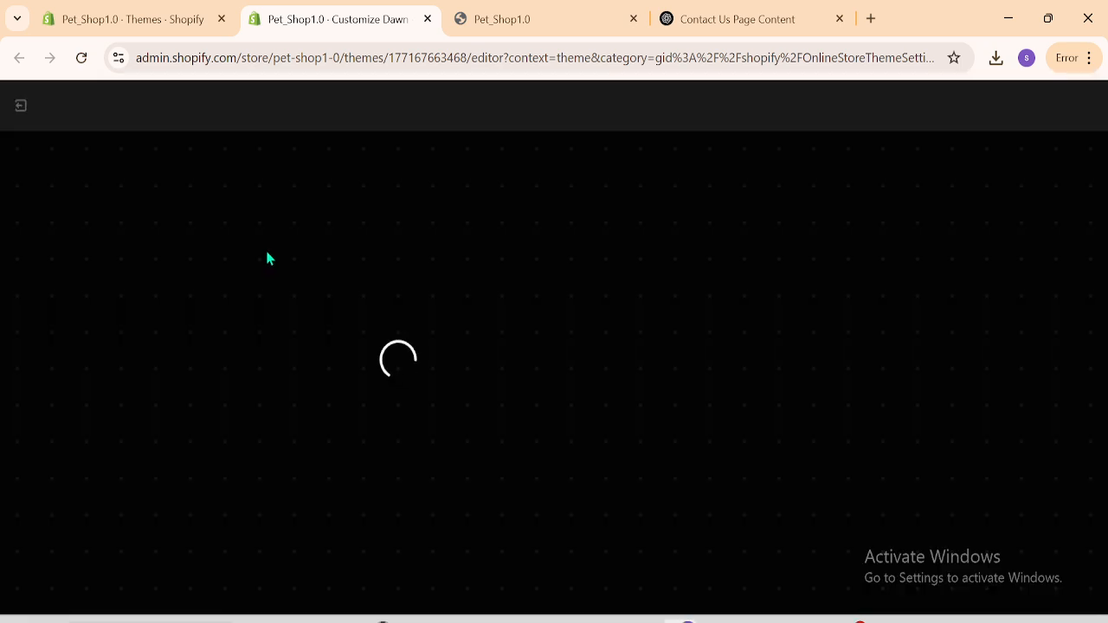
{"action": "left_click", "coordinate": [22, 107]}
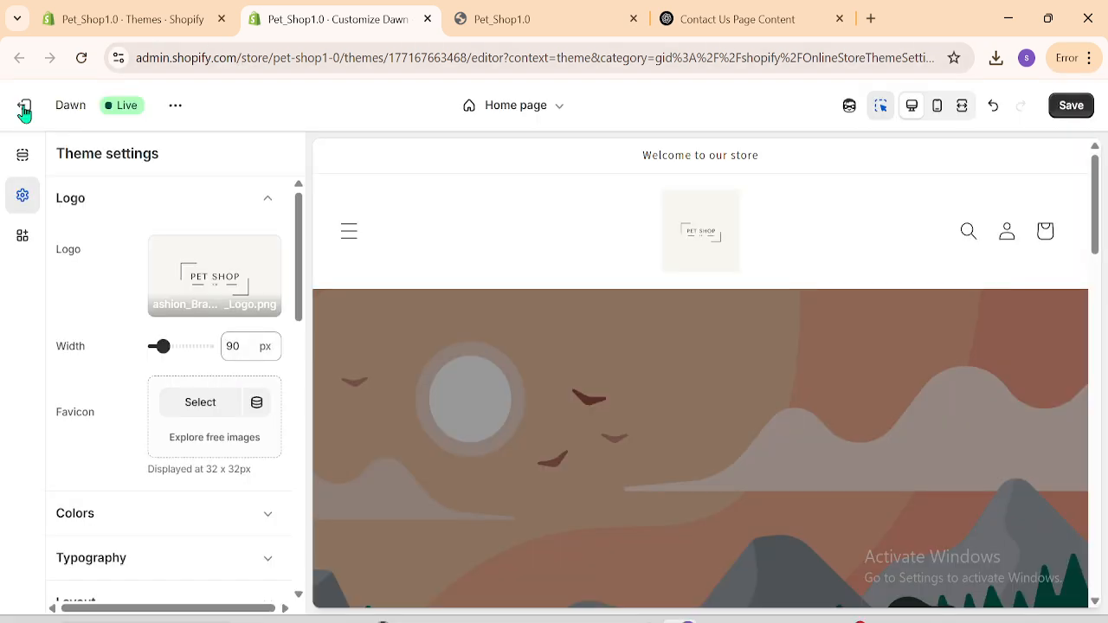
{"action": "left_click", "coordinate": [267, 253]}
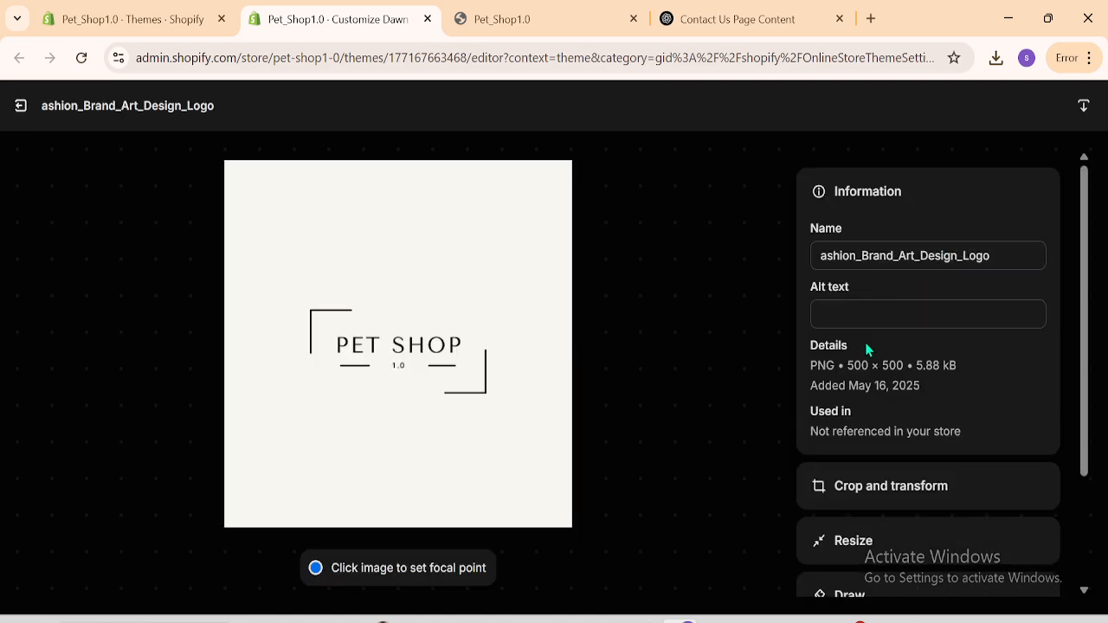
{"action": "left_click", "coordinate": [891, 543]}
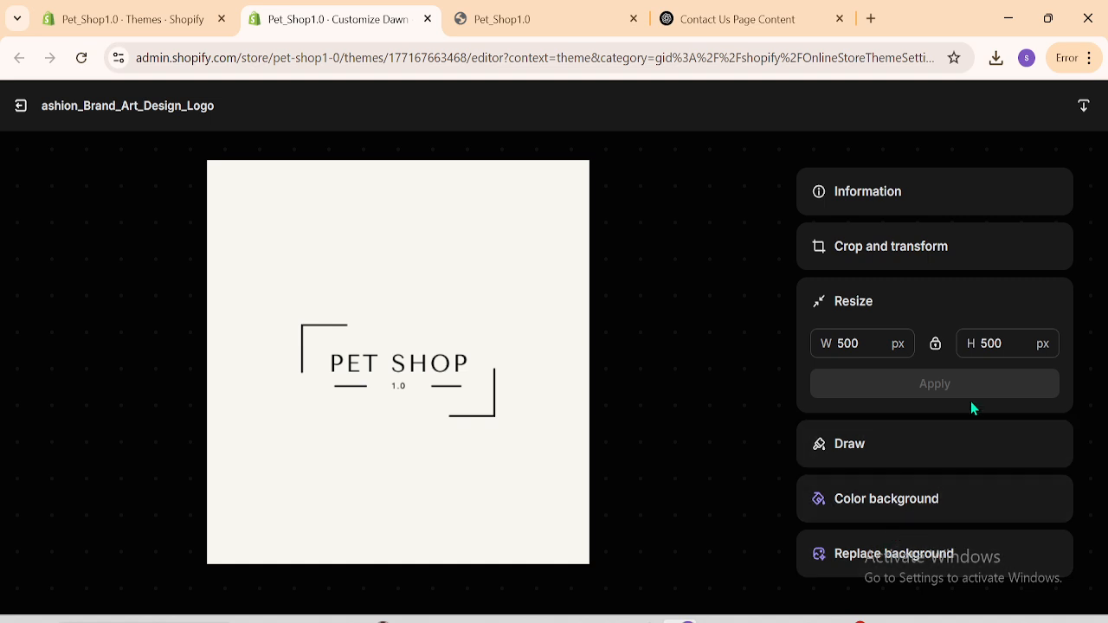
{"action": "double_click", "coordinate": [855, 344]}
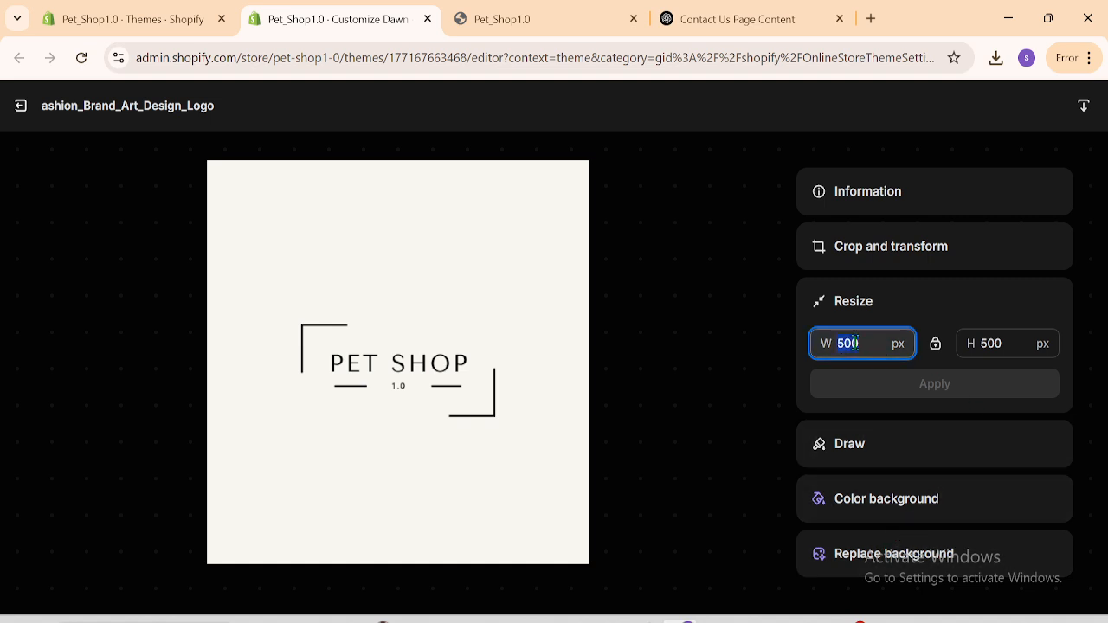
{"action": "type", "text": "4"}
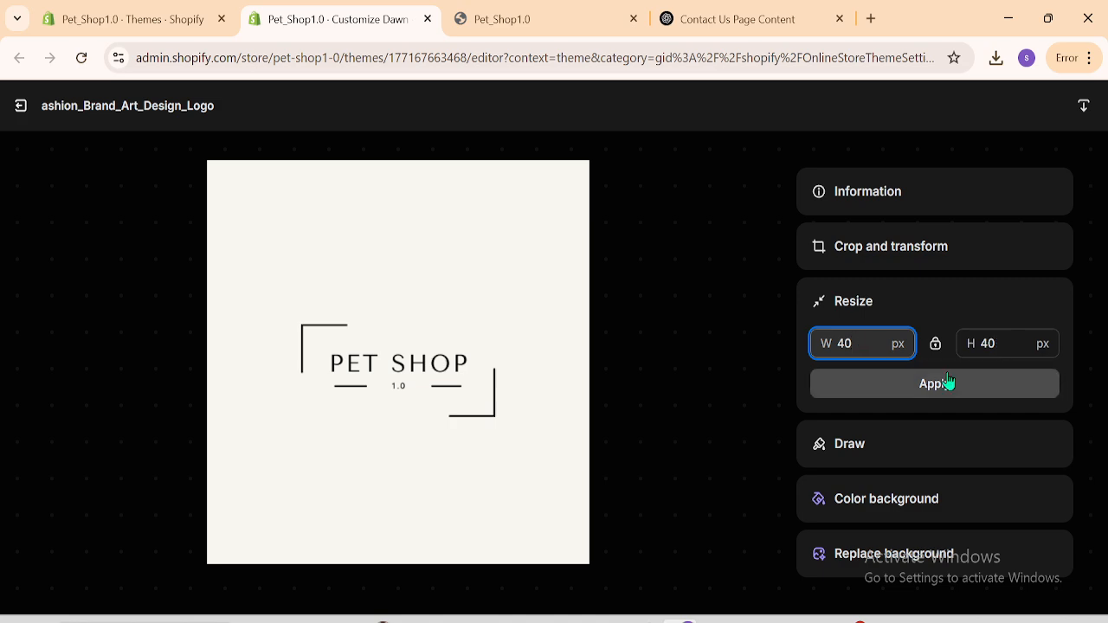
{"action": "left_click", "coordinate": [987, 343]}
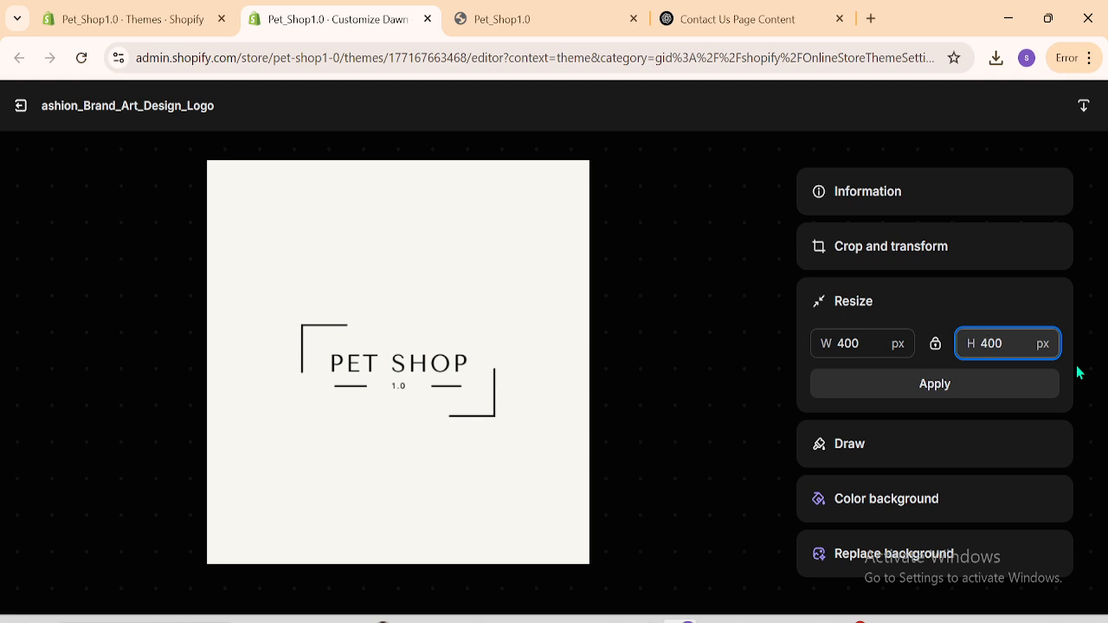
{"action": "key", "text": "BackSpace"}
{"action": "key", "text": "BackSpace"}
{"action": "key", "text": "BackSpace"}
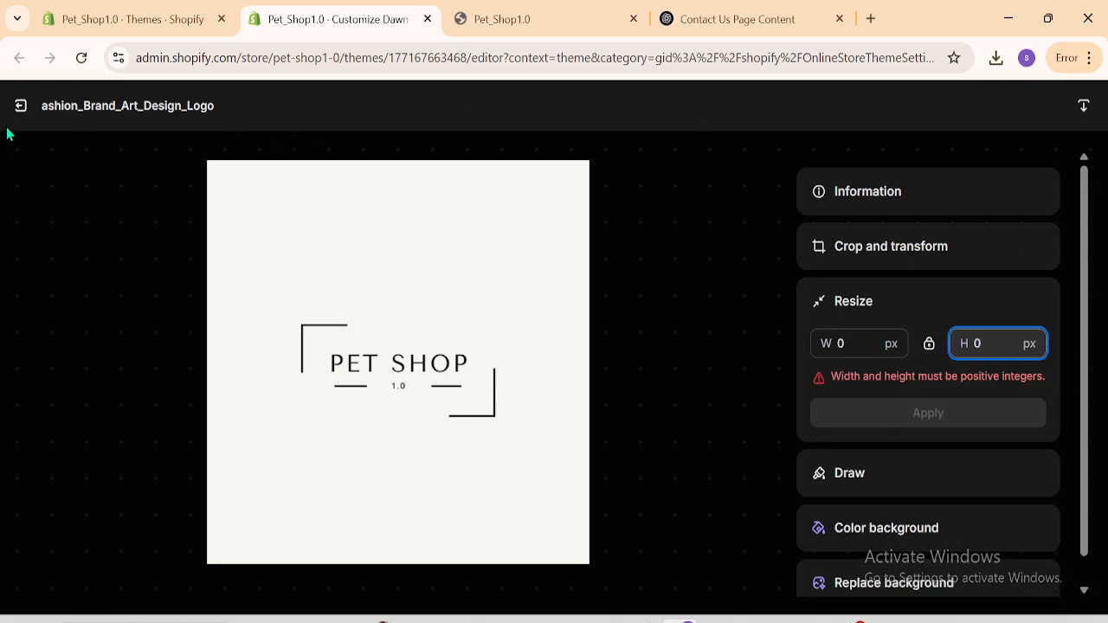
{"action": "left_click", "coordinate": [26, 115]}
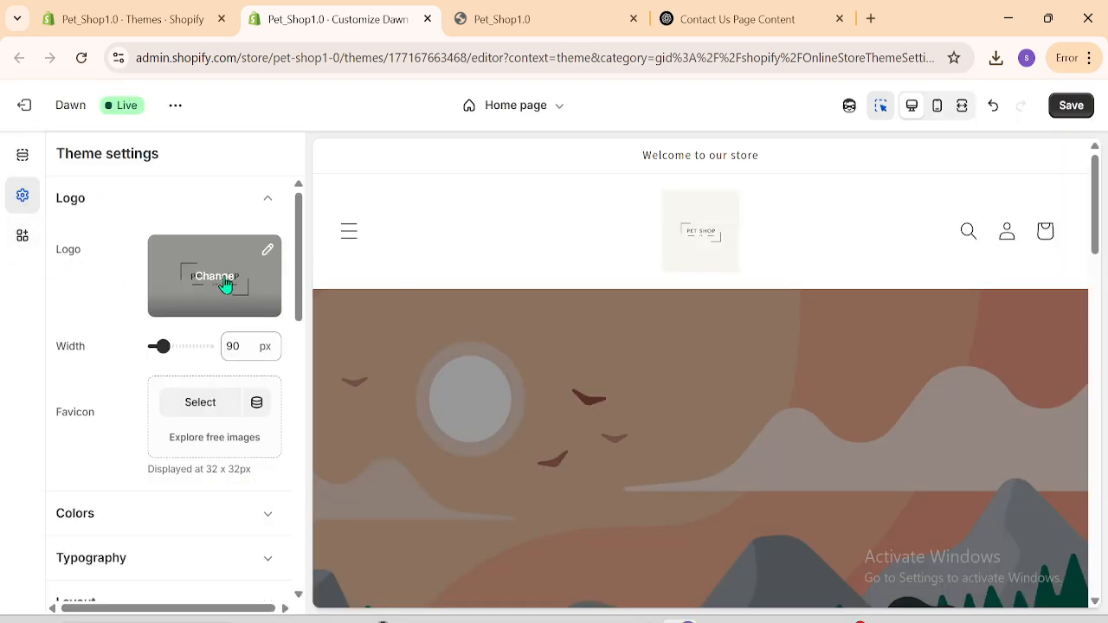
{"action": "left_click", "coordinate": [268, 250]}
{"action": "left_click", "coordinate": [20, 108]}
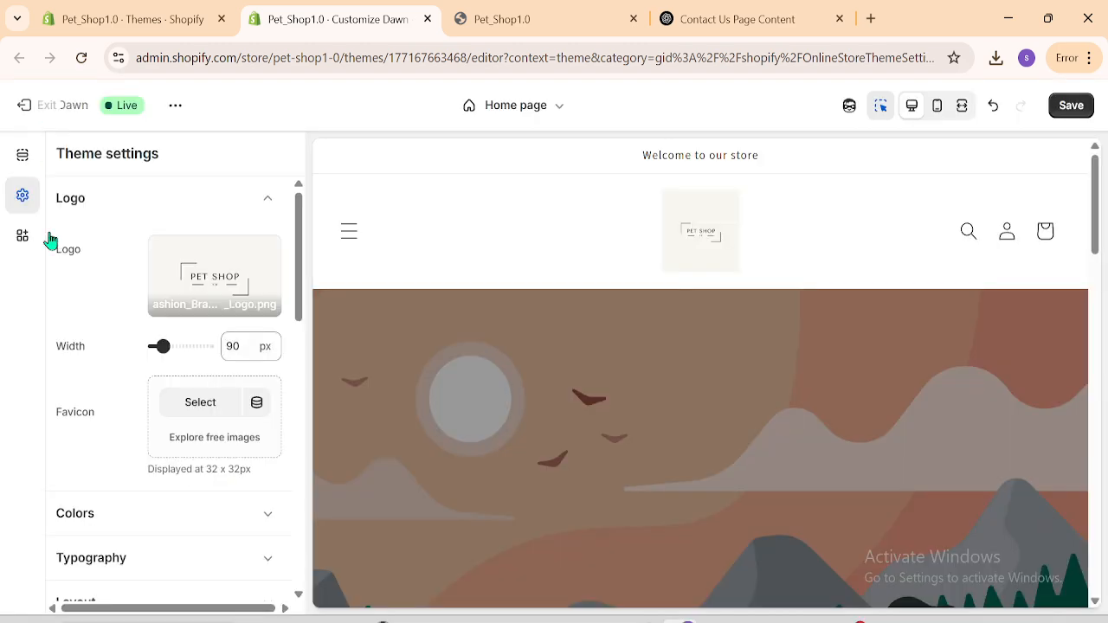
Step: Remove the current store logo and set the downloaded pet-shop1-0.png as the logo instead
{"action": "left_click", "coordinate": [214, 282]}
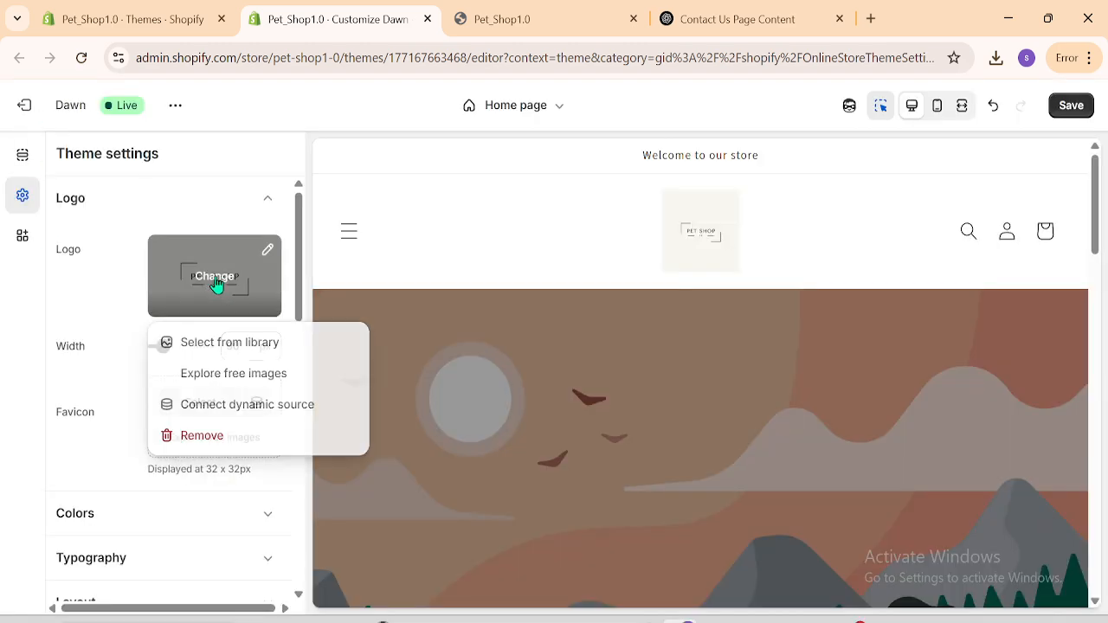
{"action": "left_click", "coordinate": [186, 438]}
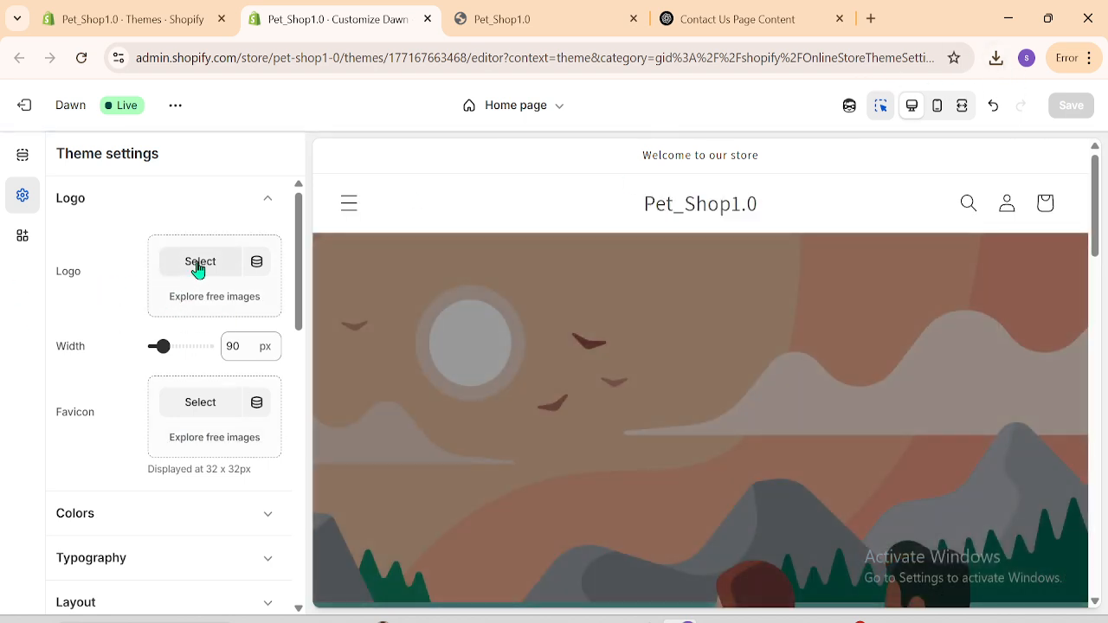
{"action": "left_click", "coordinate": [200, 264]}
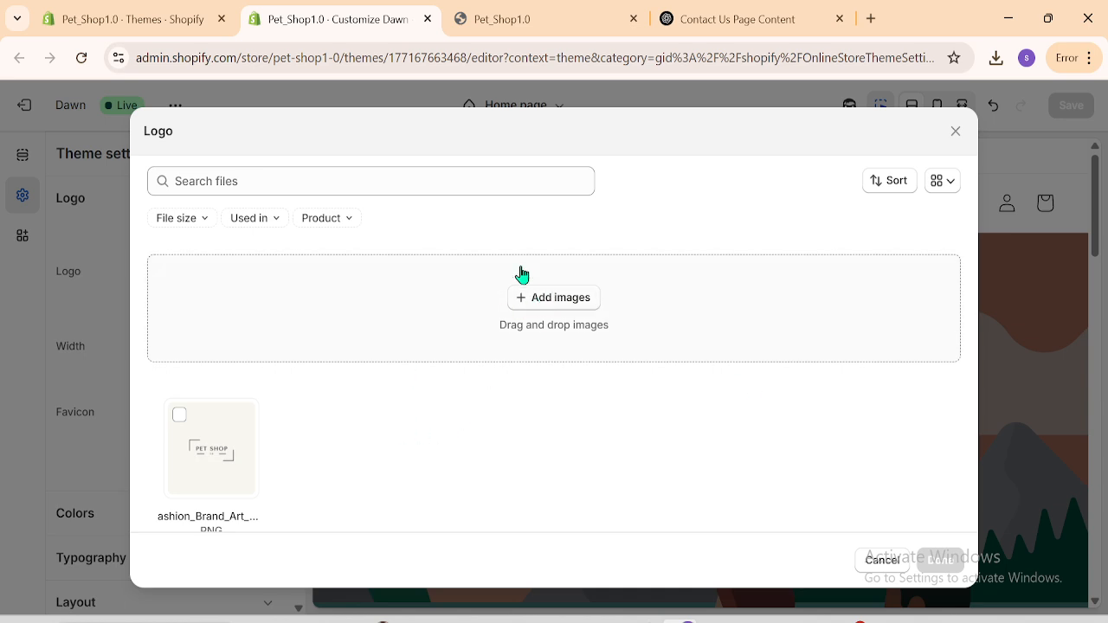
{"action": "left_click", "coordinate": [885, 561]}
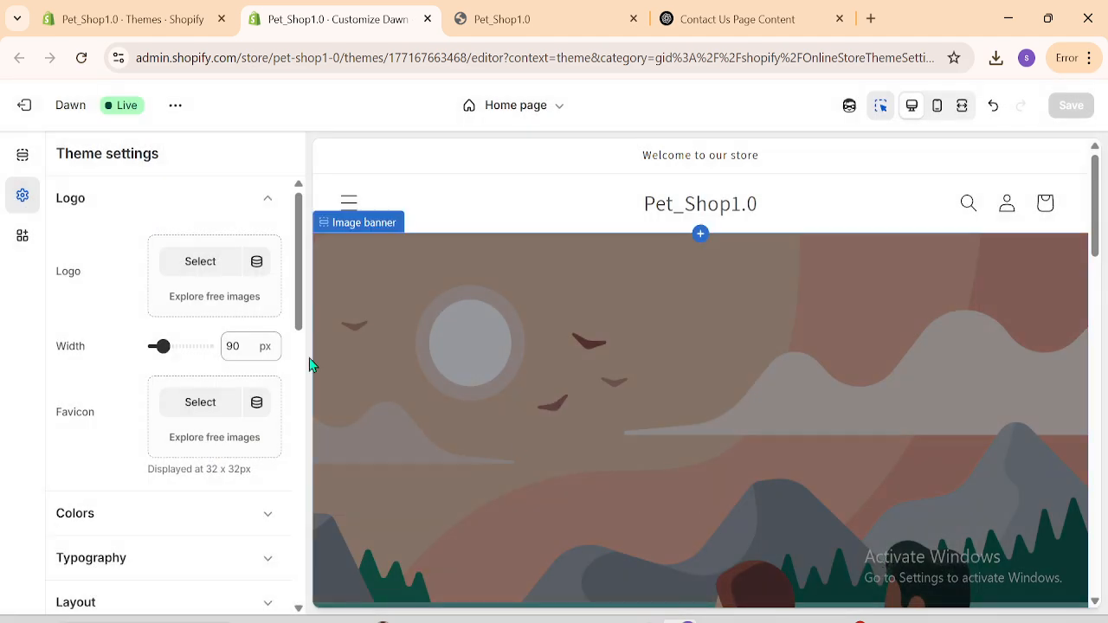
{"action": "left_click", "coordinate": [997, 59]}
{"action": "left_click_drag", "start_coordinate": [831, 141], "coordinate": [173, 279]}
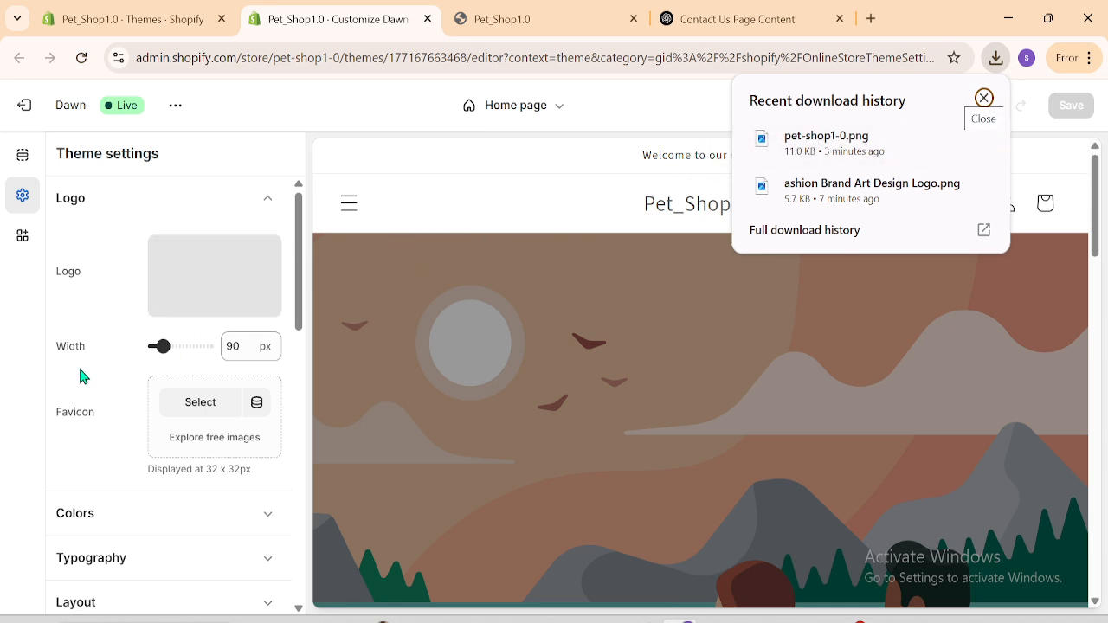
{"action": "left_click", "coordinate": [14, 316]}
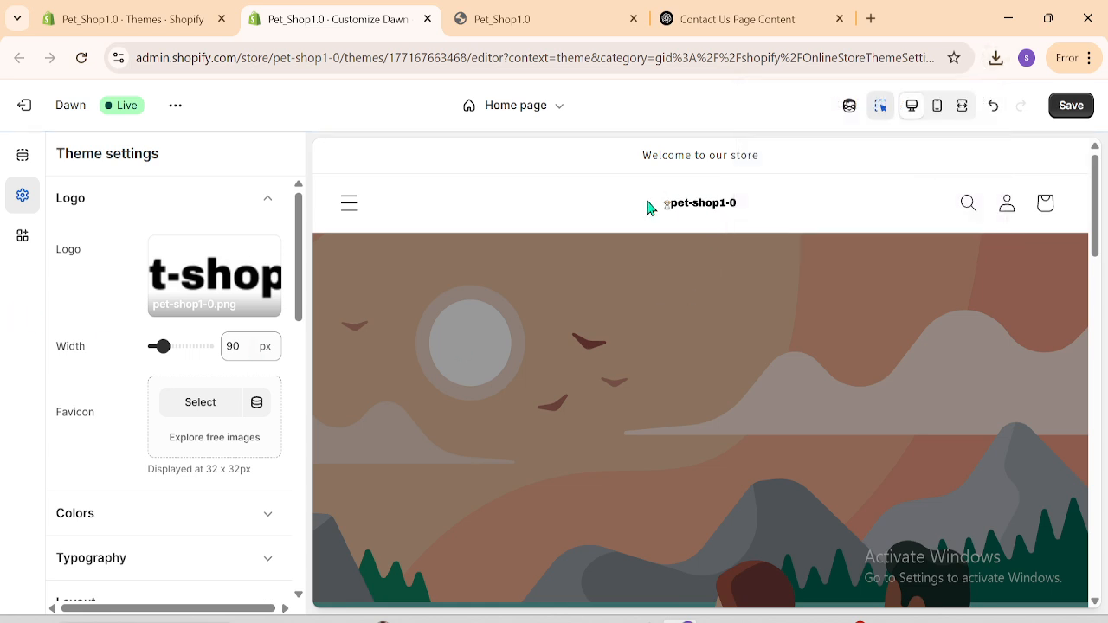
Step: Check the pet-shop1-0 logo in the fullscreen and mobile previews, and return to the desktop preview
{"action": "left_click", "coordinate": [966, 108]}
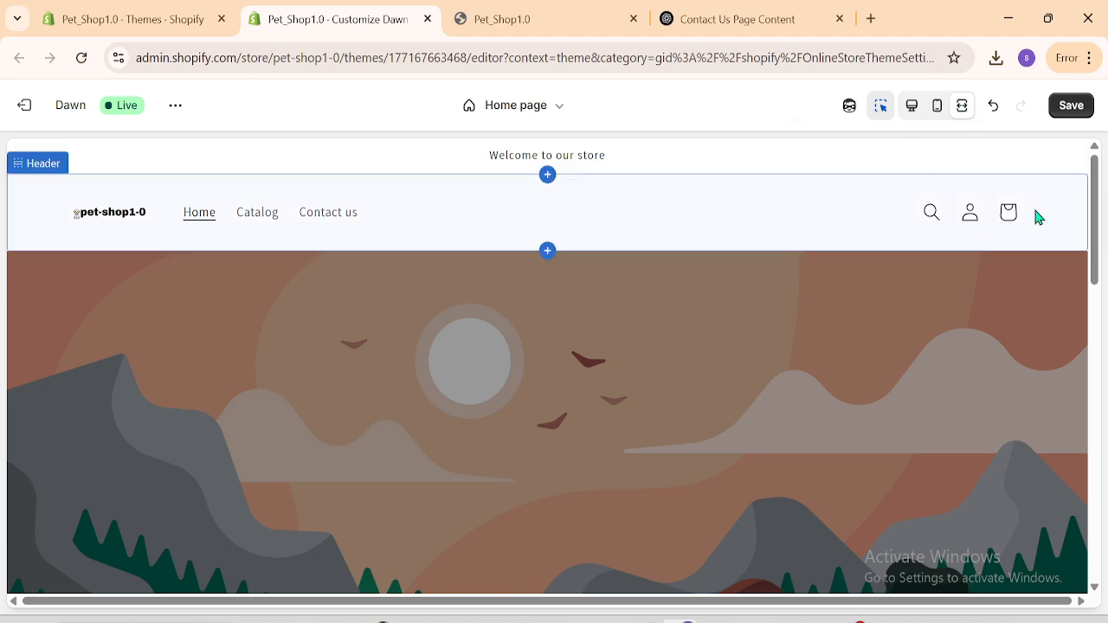
{"action": "left_click", "coordinate": [940, 107]}
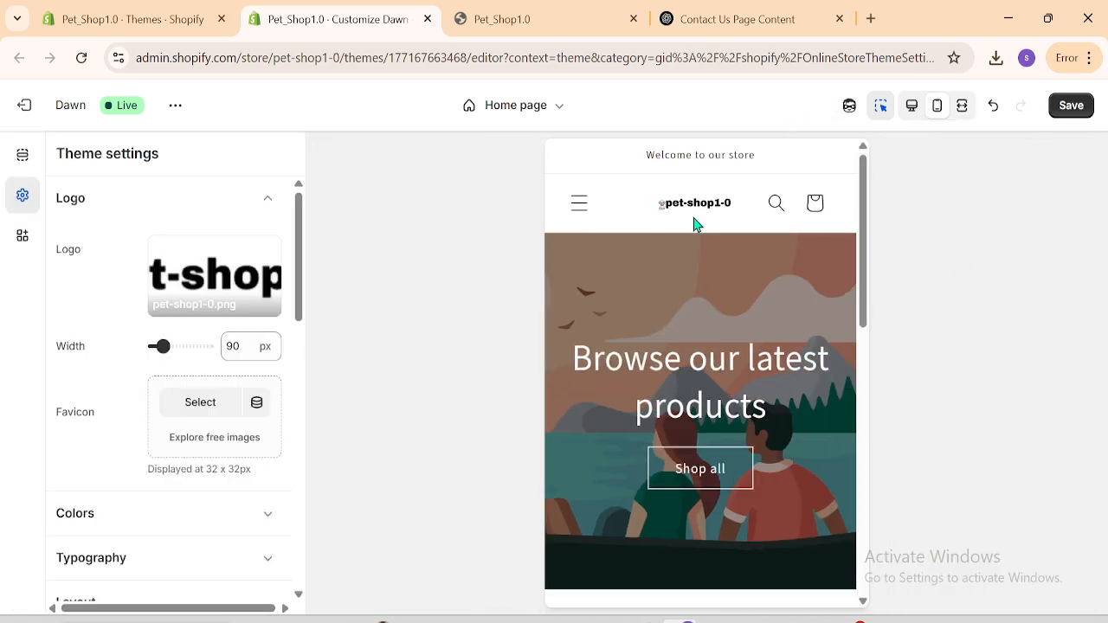
{"action": "left_click", "coordinate": [912, 105]}
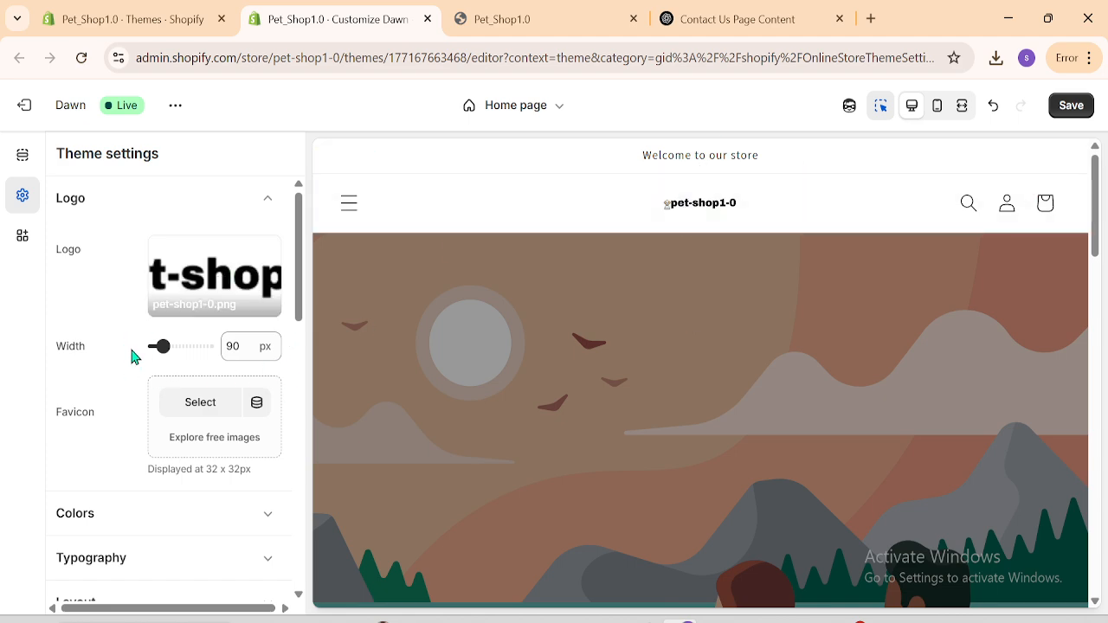
Step: Set the logo width to 210 px and use the downloaded ashion Brand Art Design Logo.png as the favicon
{"action": "left_click_drag", "start_coordinate": [161, 346], "coordinate": [191, 359]}
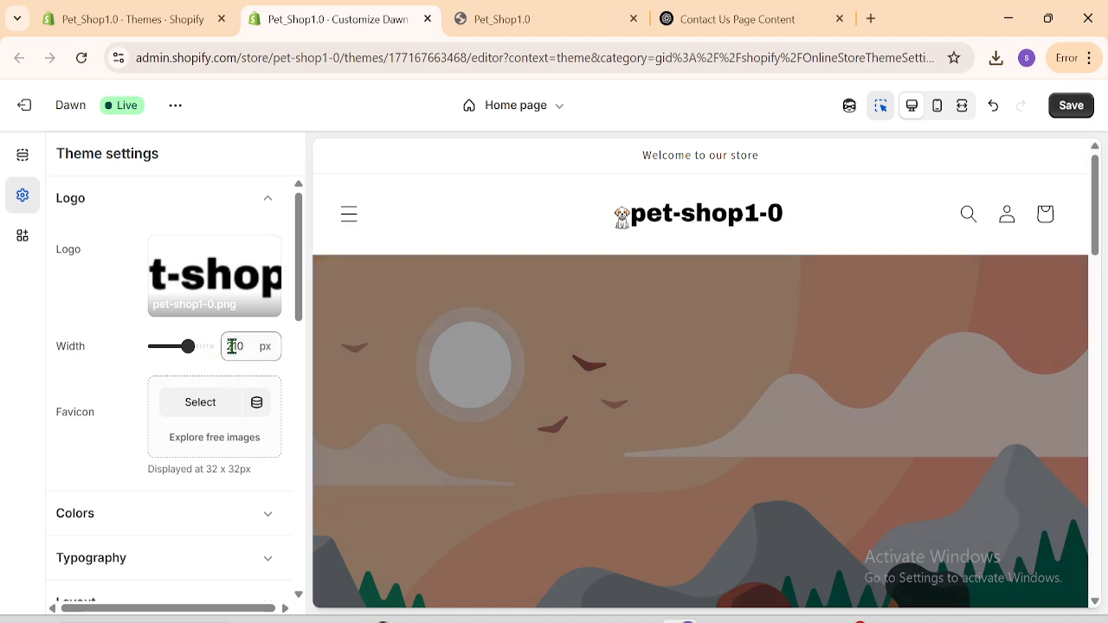
{"action": "scroll", "coordinate": [299, 280], "scroll_direction": "down", "scroll_amount": 1}
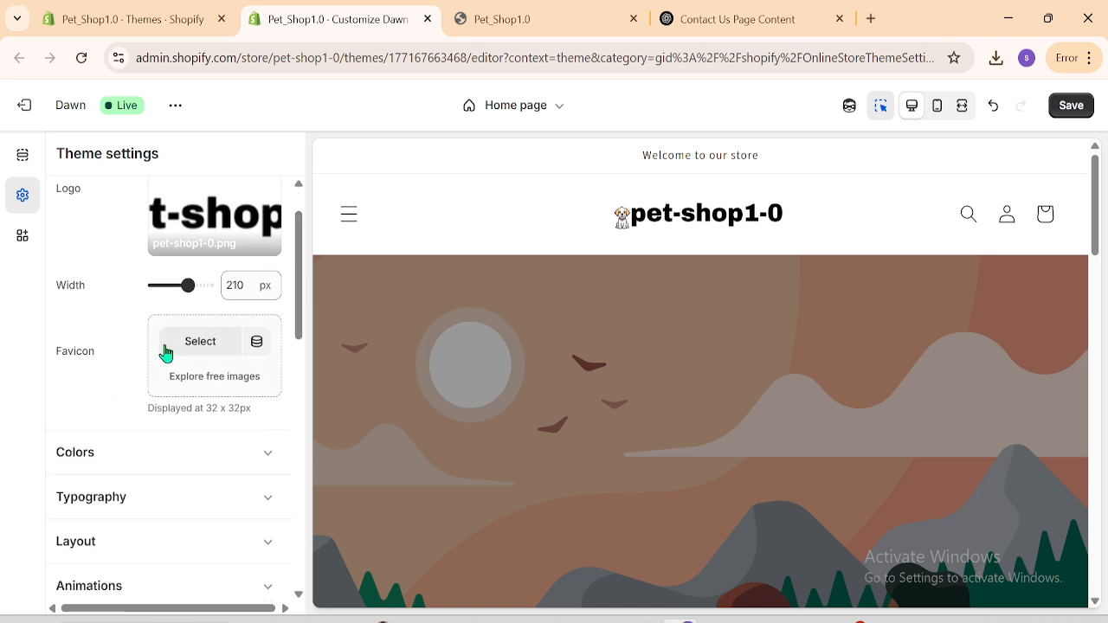
{"action": "left_click", "coordinate": [995, 58]}
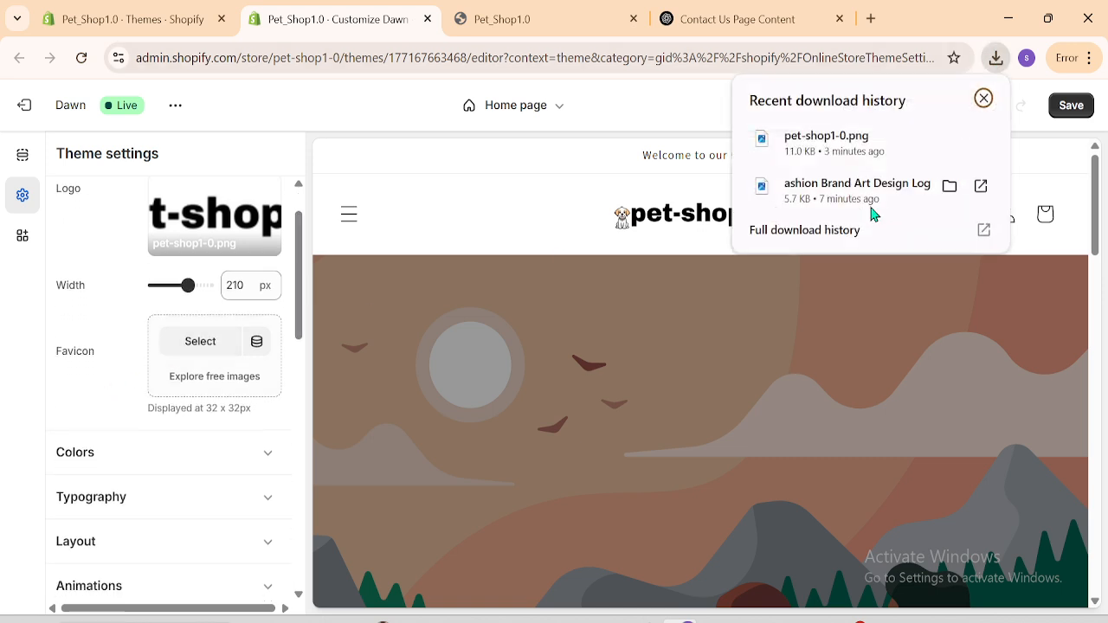
{"action": "left_click_drag", "start_coordinate": [871, 208], "coordinate": [282, 375]}
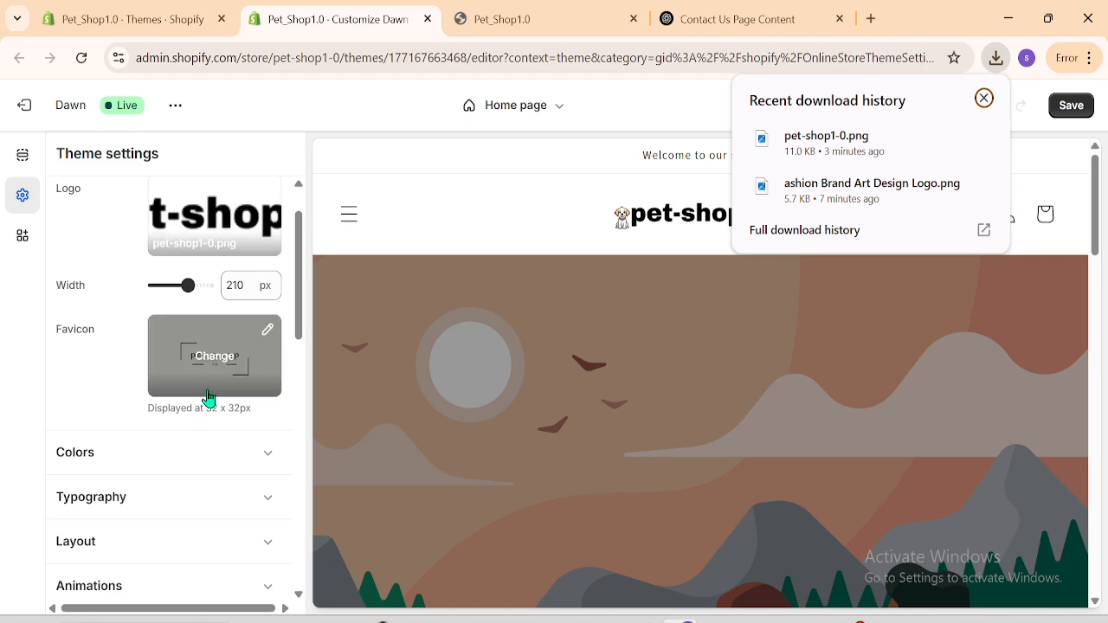
{"action": "left_click", "coordinate": [1, 331]}
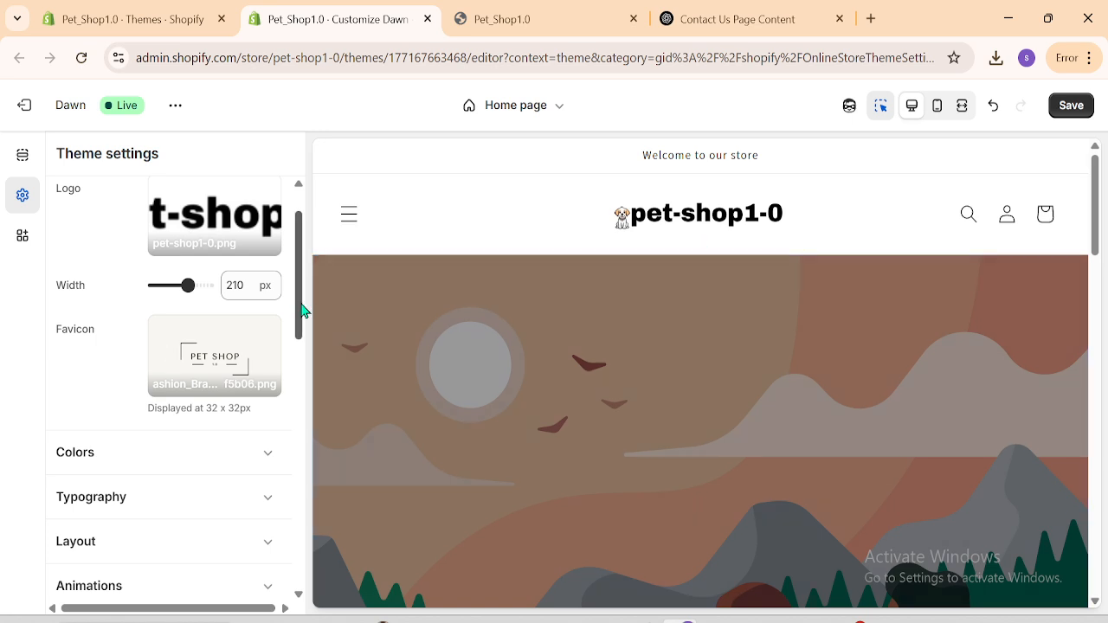
Step: Review the resized logo in the mobile preview alongside the logo settings, and switch back to the desktop preview
{"action": "left_click_drag", "start_coordinate": [303, 311], "coordinate": [304, 336]}
{"action": "left_click", "coordinate": [938, 106]}
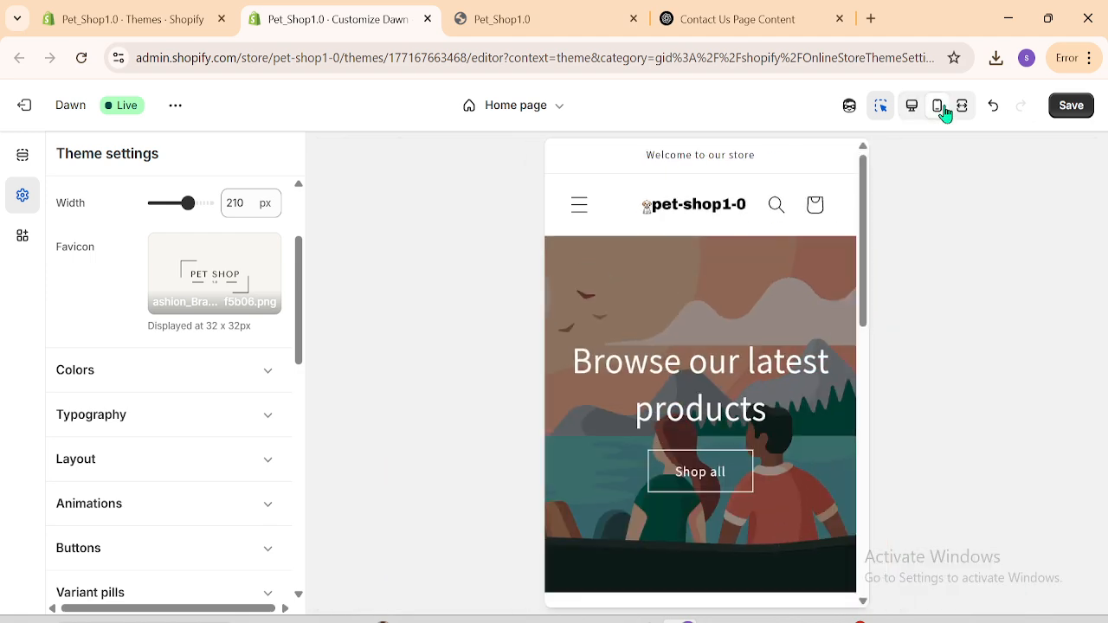
{"action": "left_click_drag", "start_coordinate": [302, 319], "coordinate": [287, 260]}
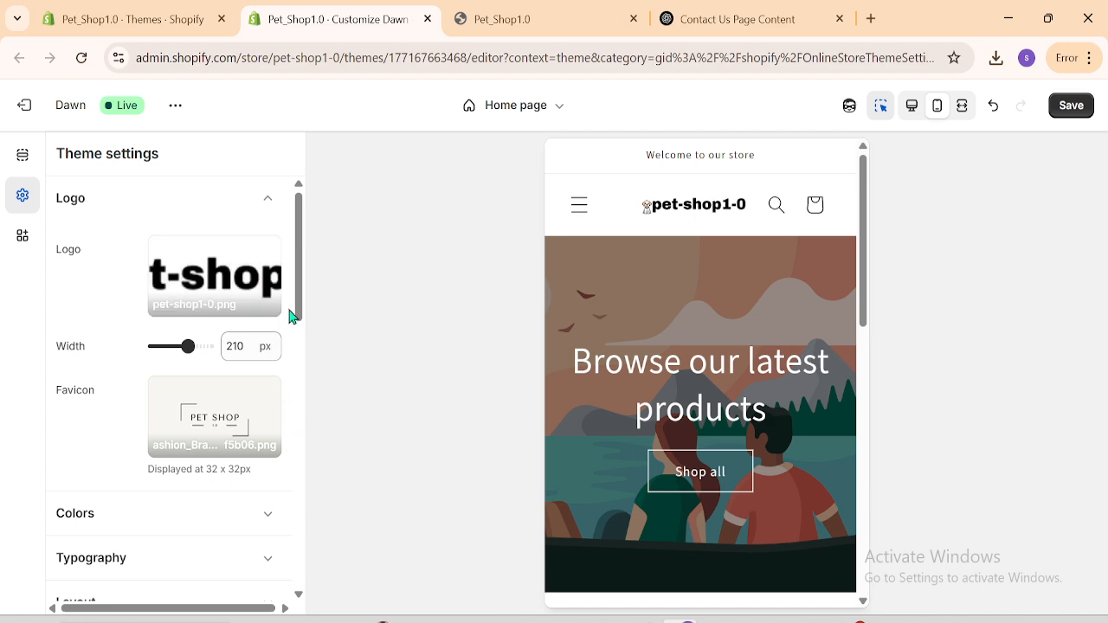
{"action": "left_click_drag", "start_coordinate": [299, 290], "coordinate": [295, 257]}
{"action": "left_click", "coordinate": [912, 109]}
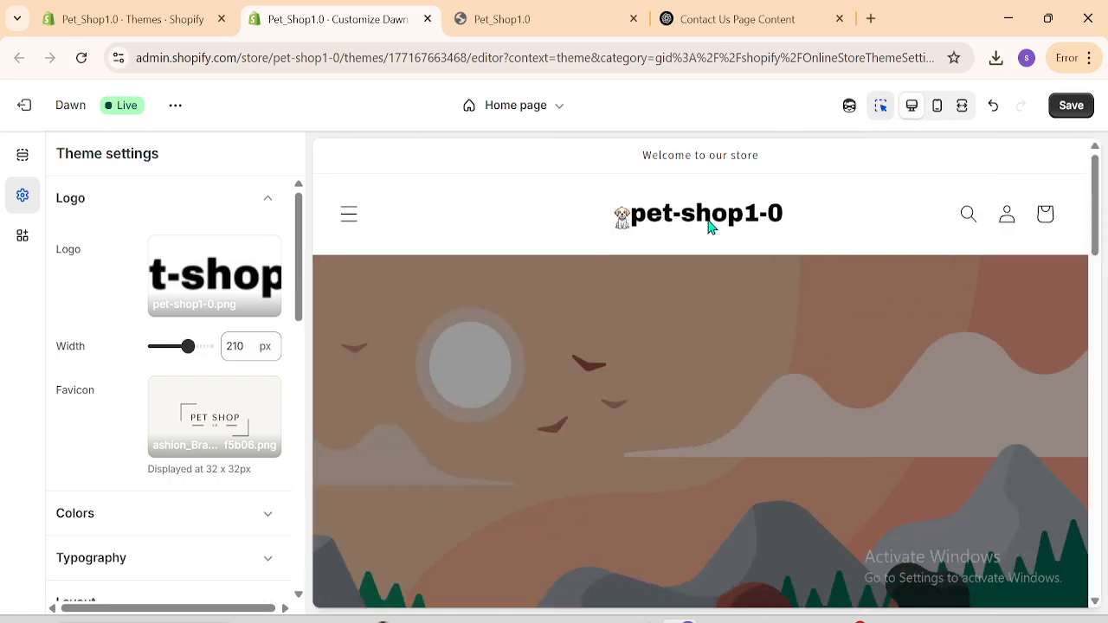
Step: Collapse the logo settings, save the Dawn theme changes, and open the live storefront in a new tab
{"action": "left_click", "coordinate": [199, 211]}
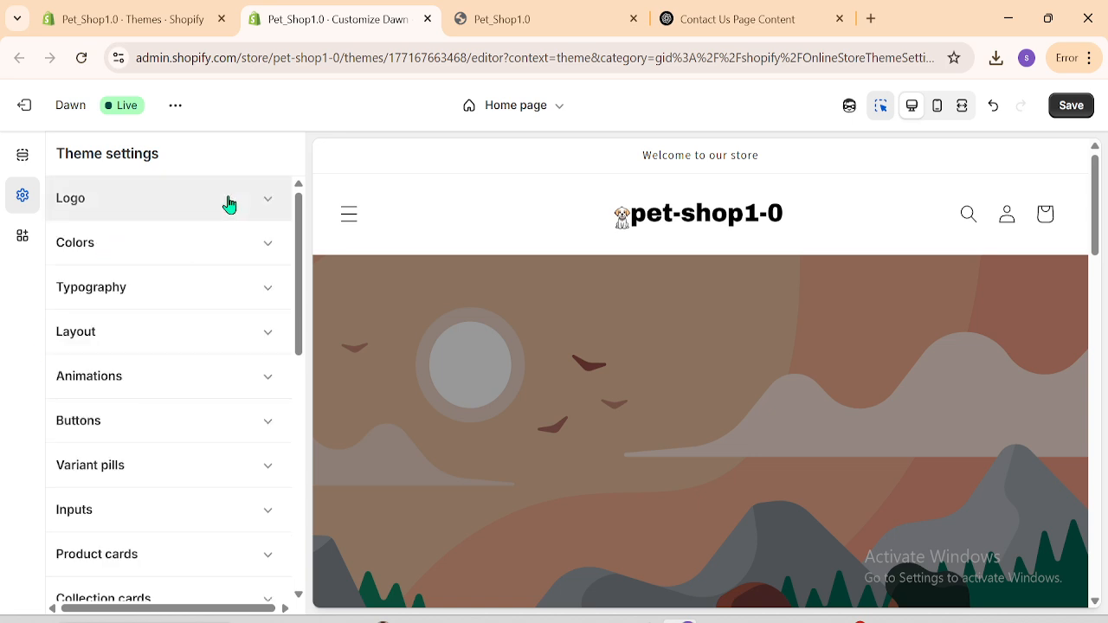
{"action": "left_click", "coordinate": [1073, 110]}
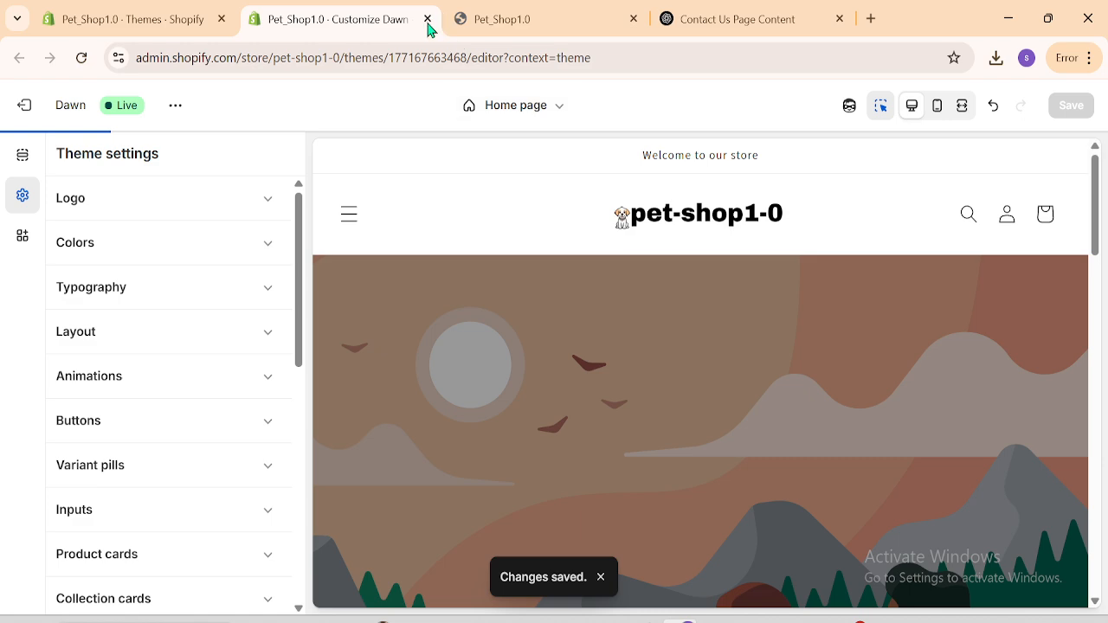
{"action": "left_click", "coordinate": [175, 108]}
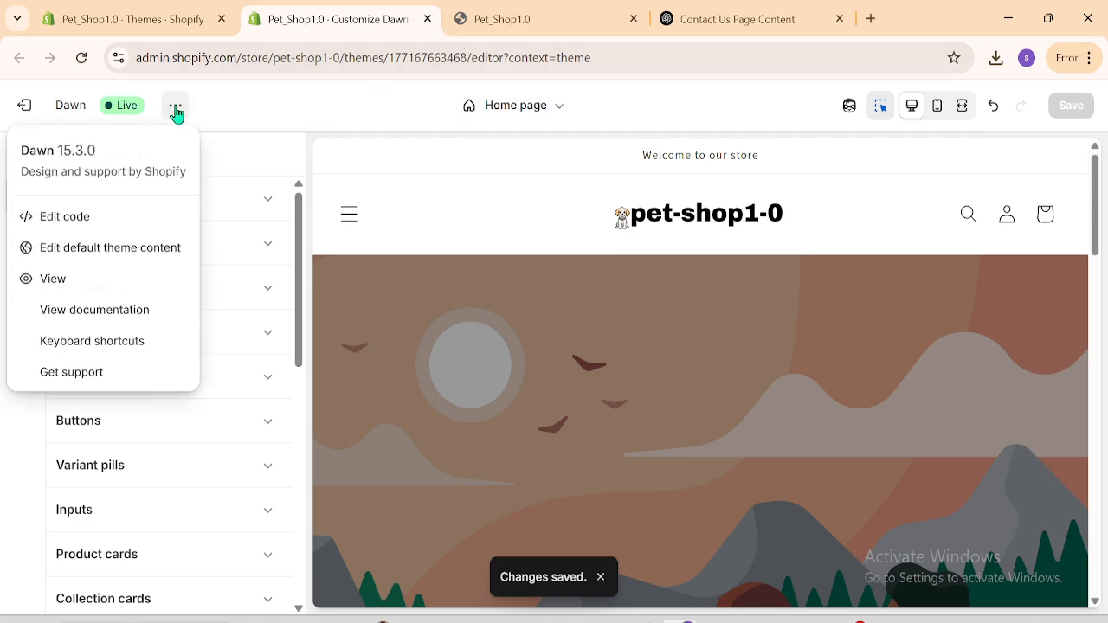
{"action": "left_click", "coordinate": [46, 282]}
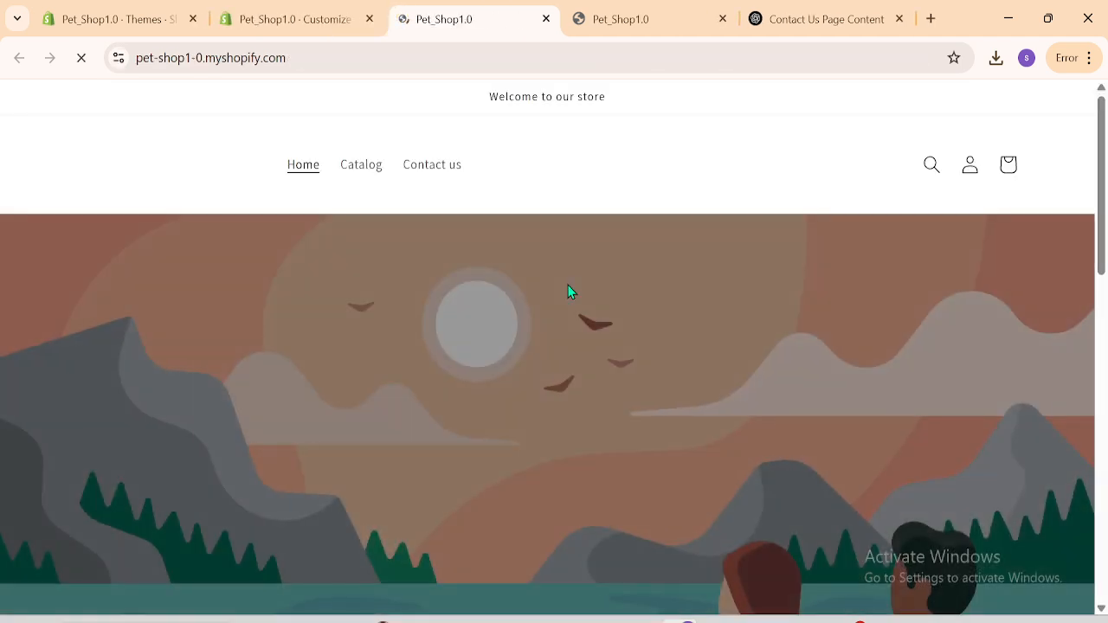
Step: Reload the older Pet_Shop1.0 storefront tab to check the logo, close it, and return to the newly opened storefront tab
{"action": "left_click", "coordinate": [648, 17]}
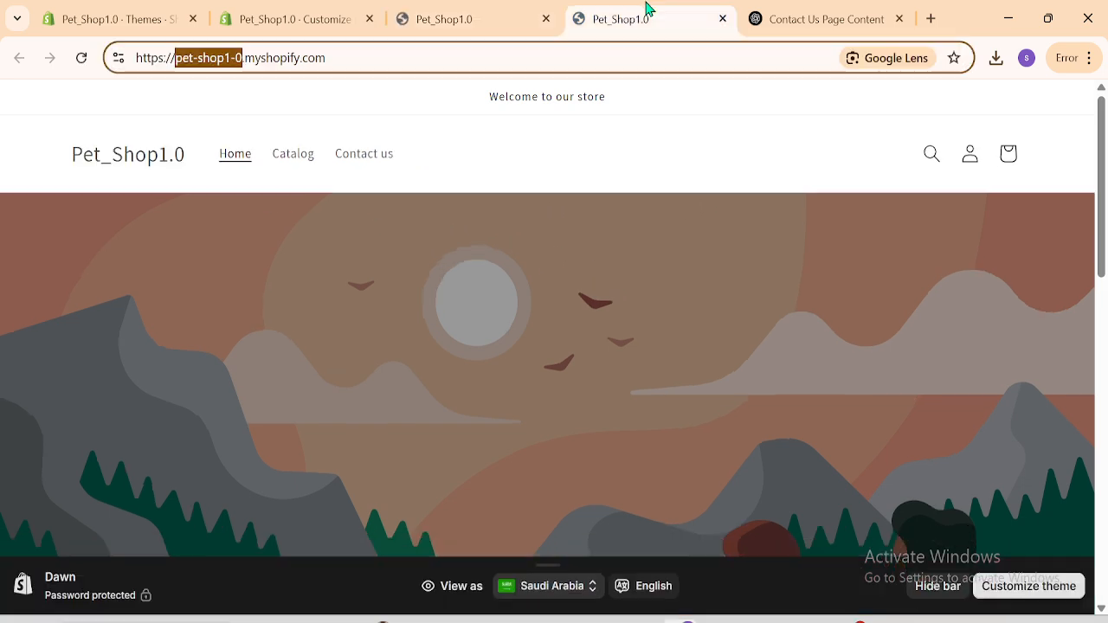
{"action": "left_click", "coordinate": [83, 59]}
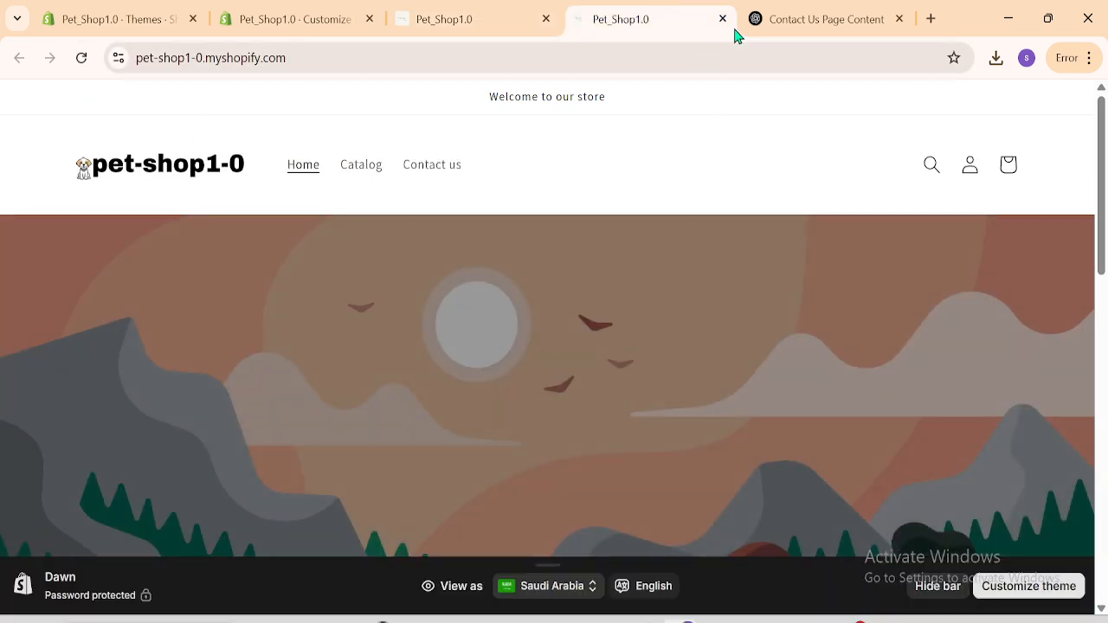
{"action": "left_click", "coordinate": [723, 18]}
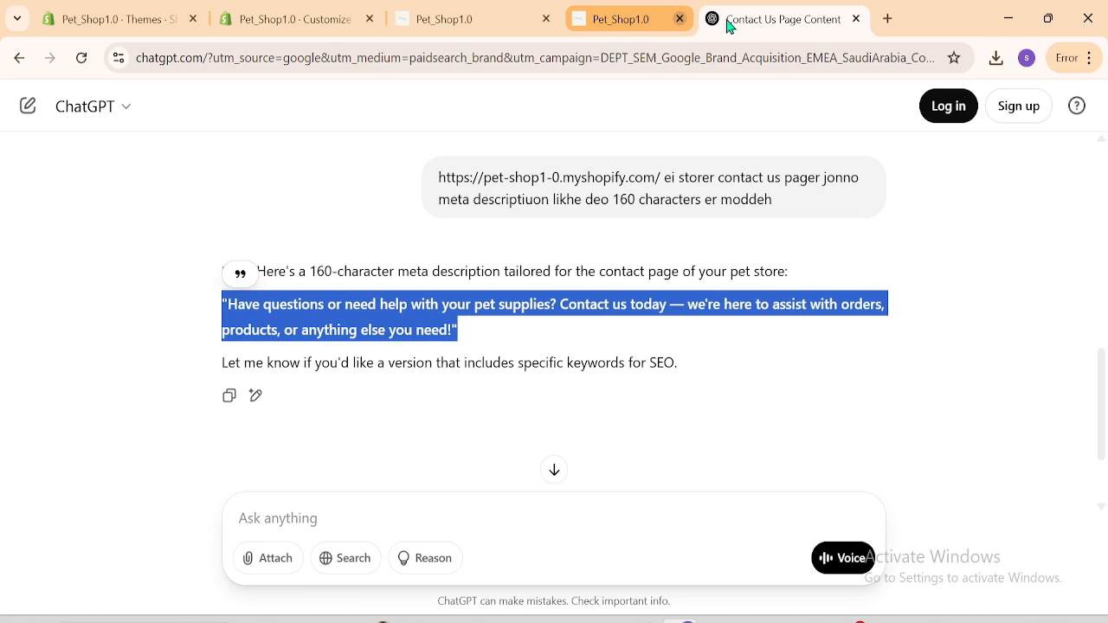
{"action": "left_click", "coordinate": [442, 10]}
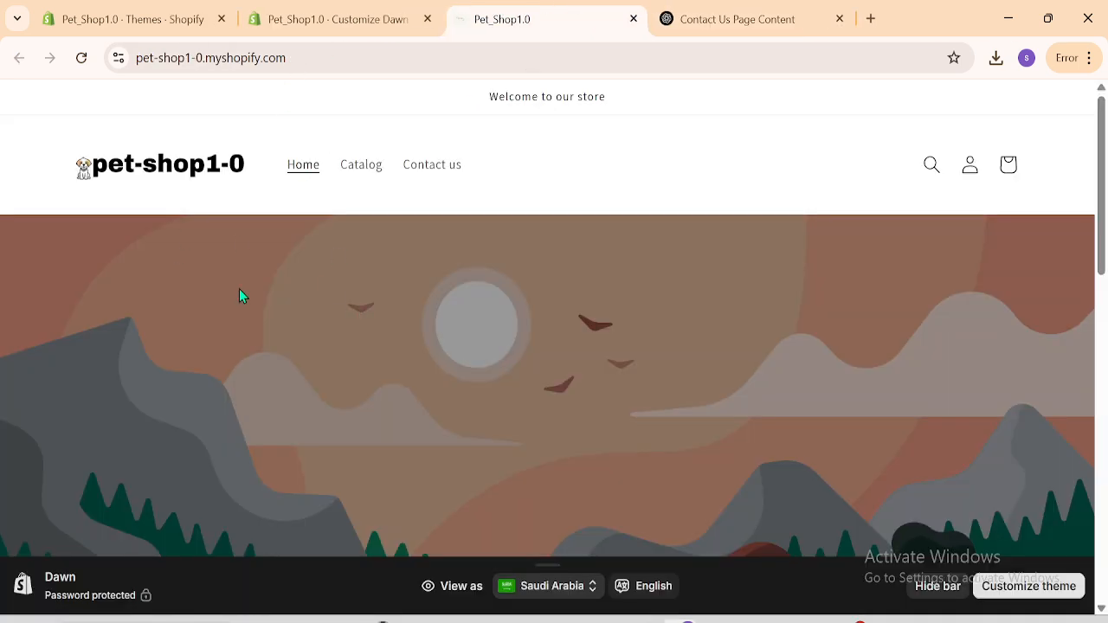